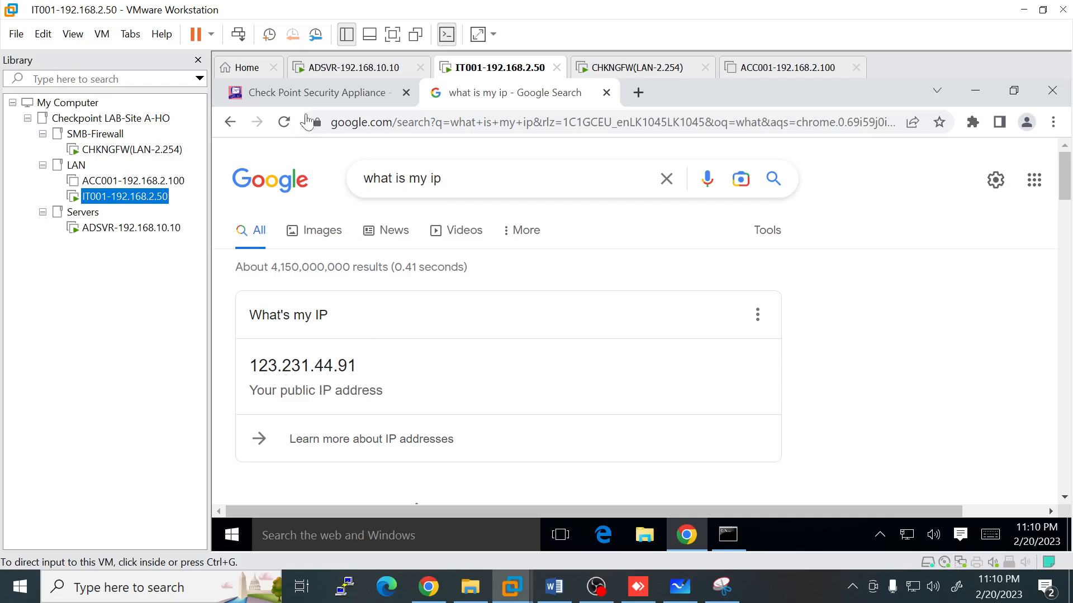
Step: Show the head office gateway login page, then switch to the branch remote session at 112.134.170.32
{"action": "left_click", "coordinate": [305, 95]}
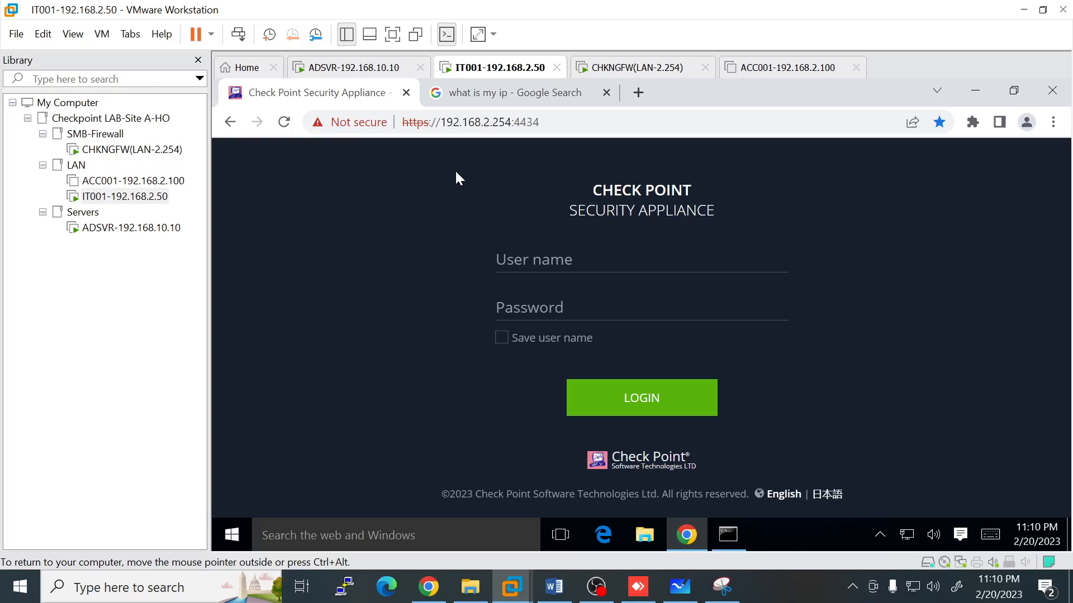
{"action": "left_click", "coordinate": [647, 598]}
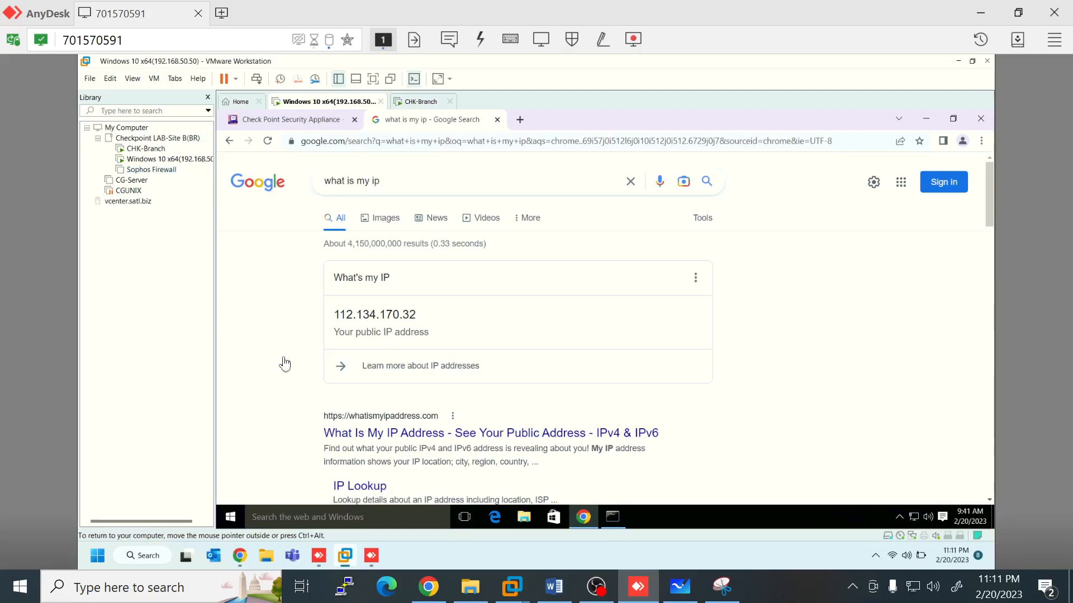
Step: Run ipconfig on the branch PC to list its 192.168.50.50 address and gateway 192.168.50.254
{"action": "left_click", "coordinate": [295, 120]}
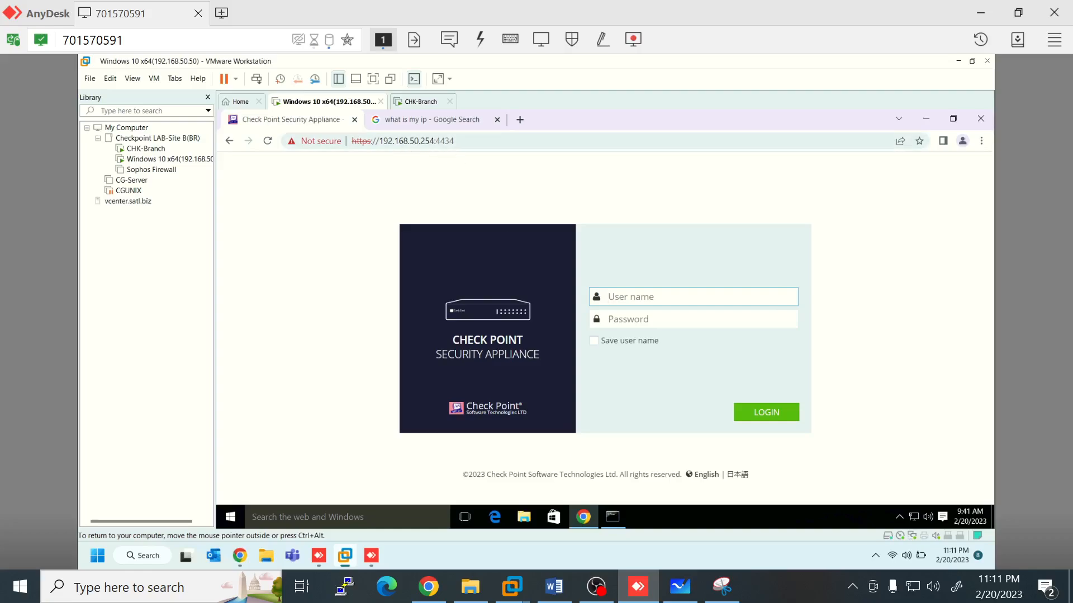
{"action": "left_click", "coordinate": [611, 518]}
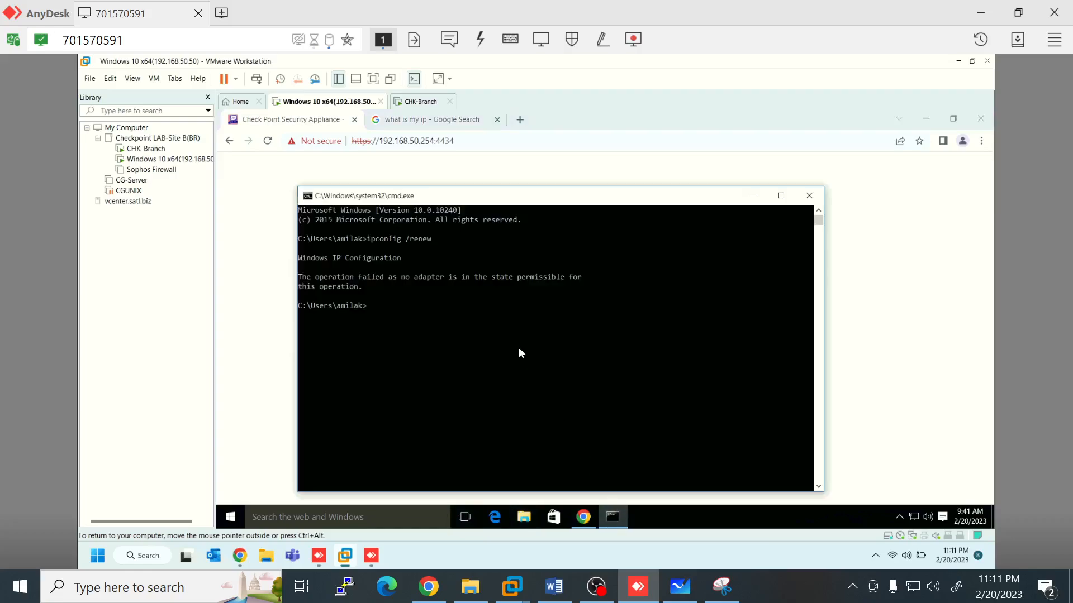
{"action": "type", "text": "ipconfig"}
{"action": "key", "text": "Return"}
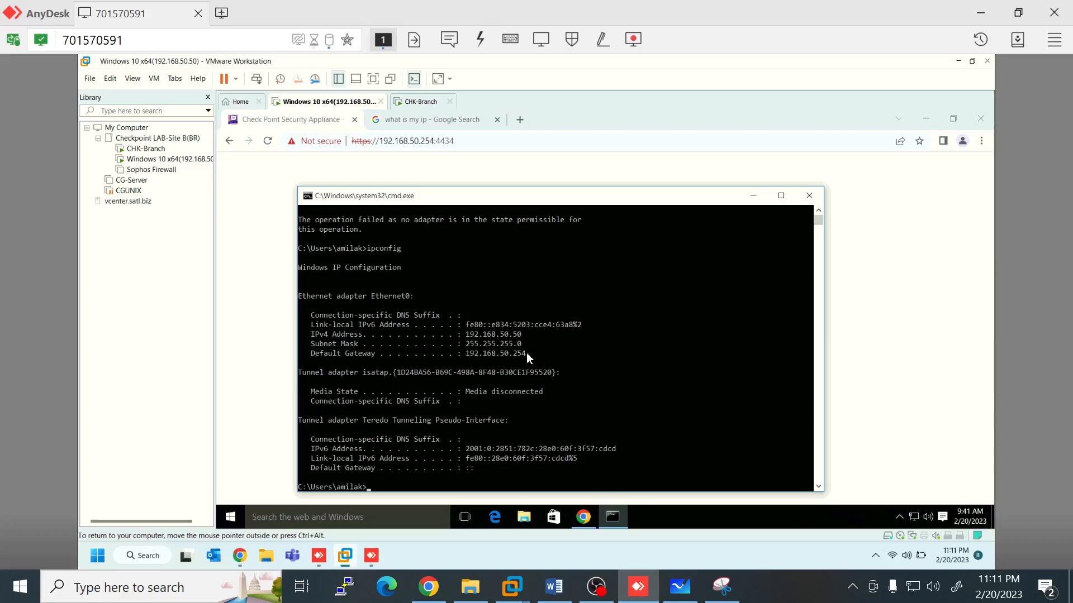
Step: Compare against the network diagram, then bring the branch PC's ipconfig output back into view
{"action": "left_click", "coordinate": [250, 205]}
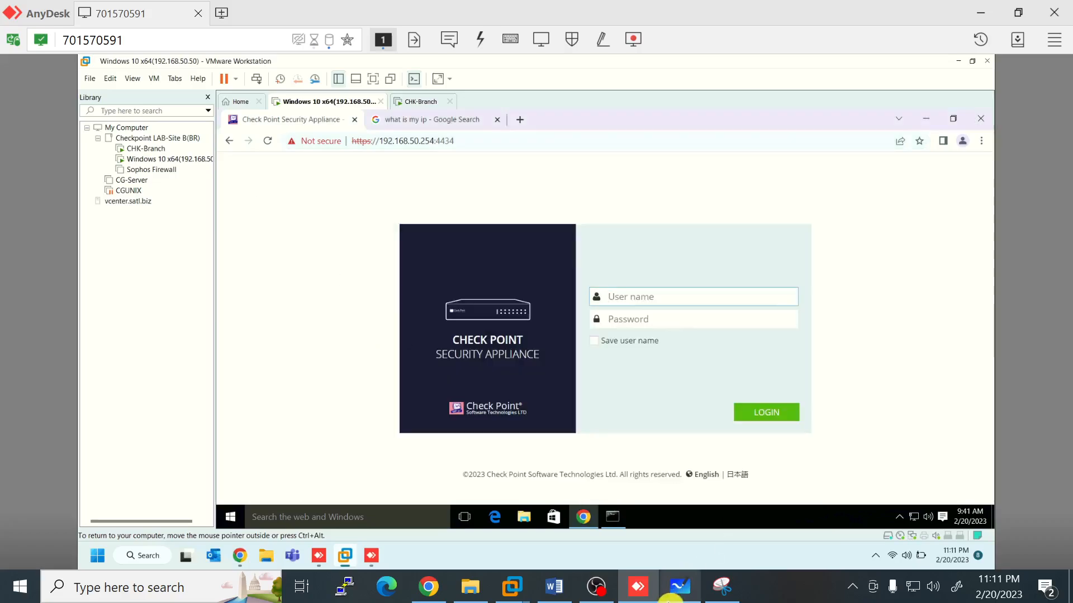
{"action": "left_click", "coordinate": [670, 596]}
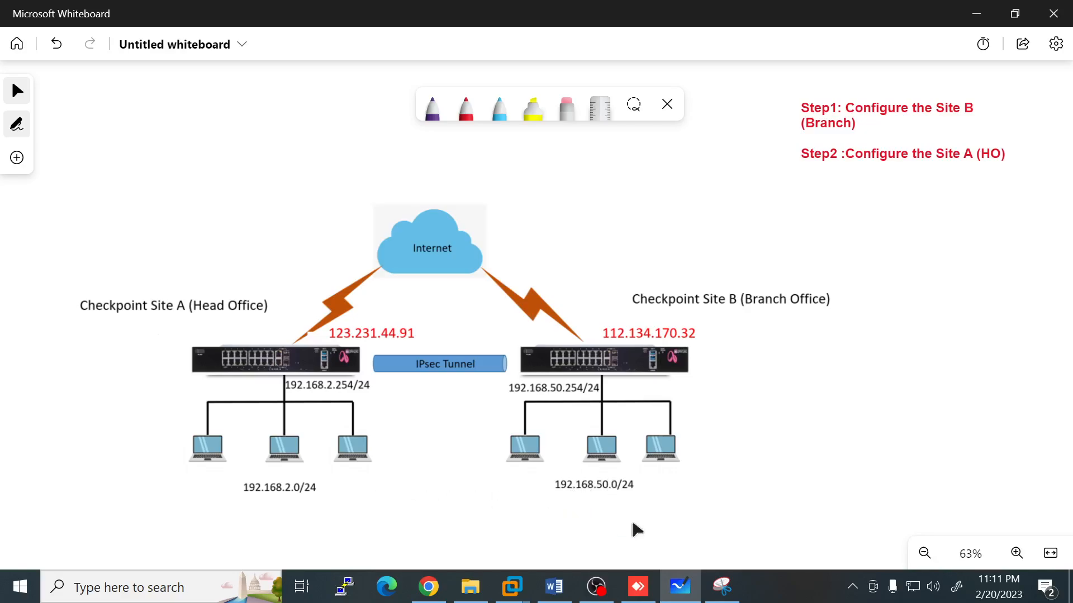
{"action": "left_click", "coordinate": [638, 587]}
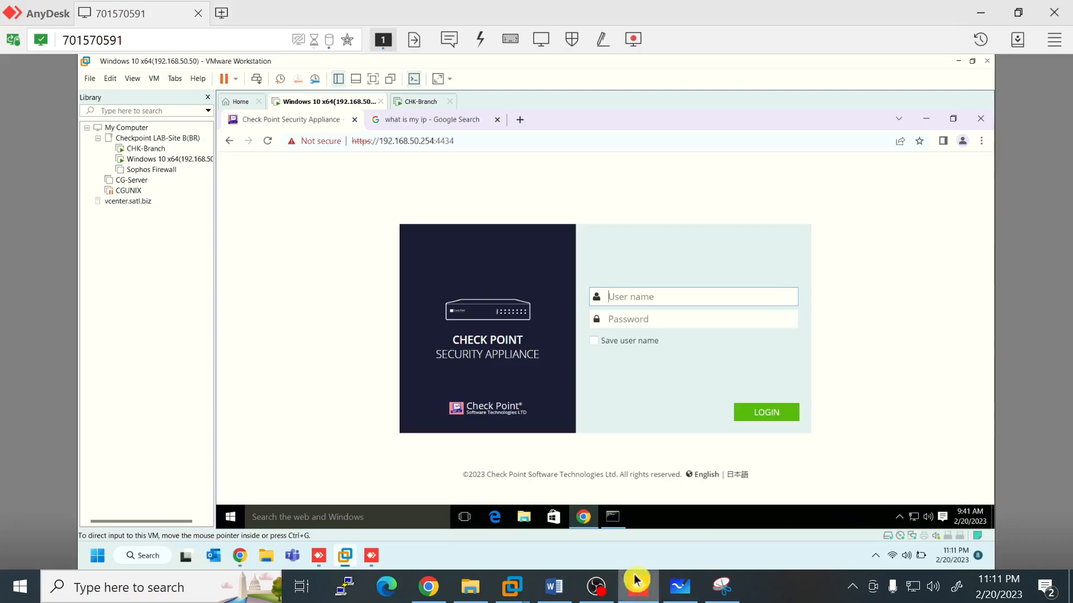
{"action": "left_click", "coordinate": [610, 524]}
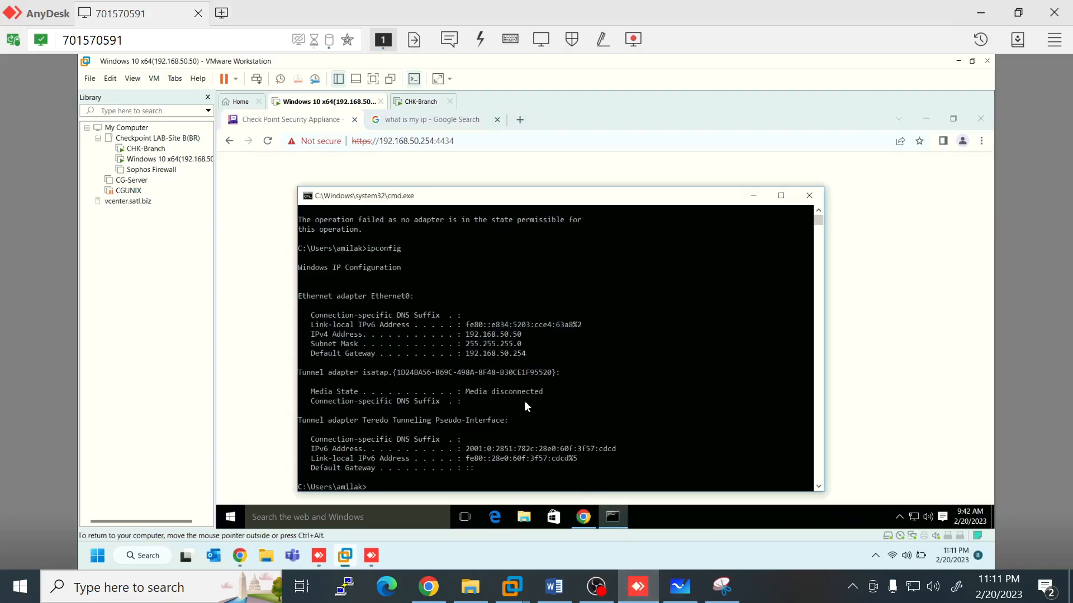
Step: Run a continuous ping from the branch PC to 192.168.2.50, see it time out, then stop it
{"action": "scroll", "coordinate": [524, 401], "scroll_direction": "down", "scroll_amount": 3}
{"action": "type", "text": "pi"}
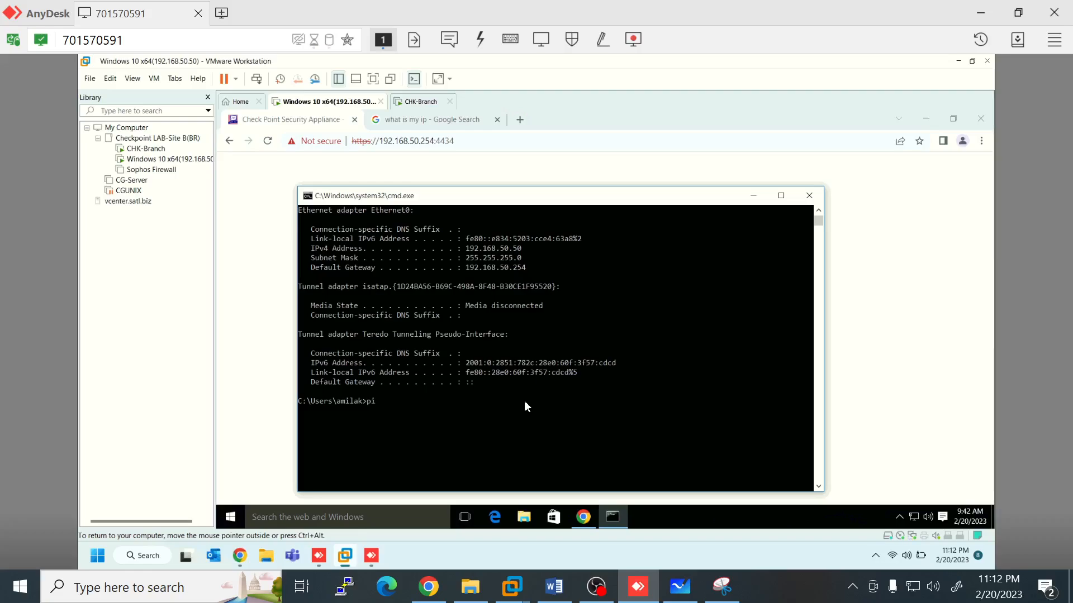
{"action": "type", "text": "ng 192.168.2.50 -t"}
{"action": "key", "text": "Return"}
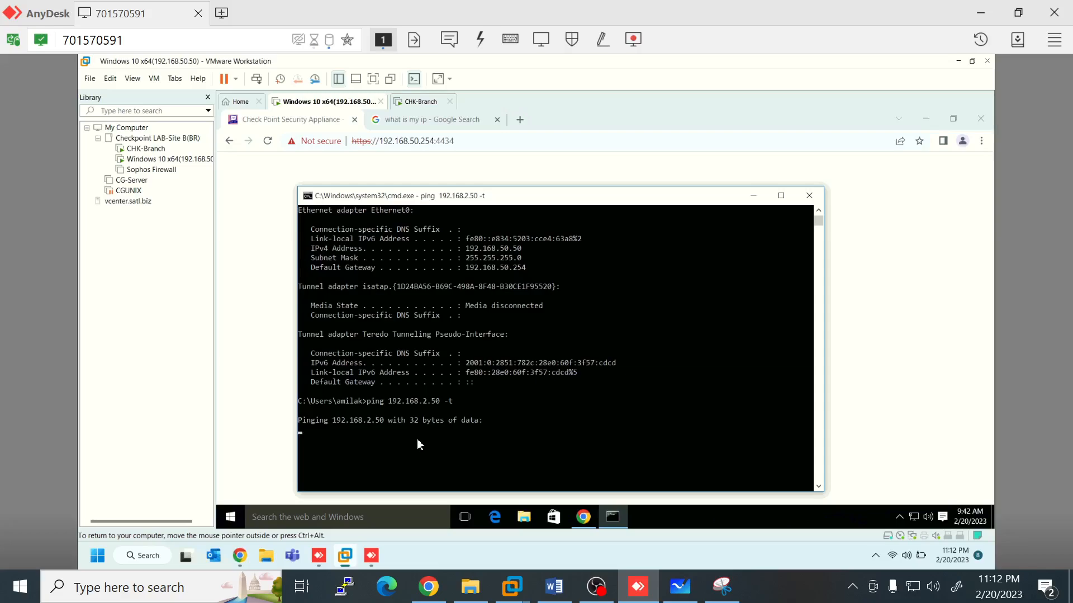
{"action": "scroll", "coordinate": [417, 438], "scroll_direction": "down", "scroll_amount": 3}
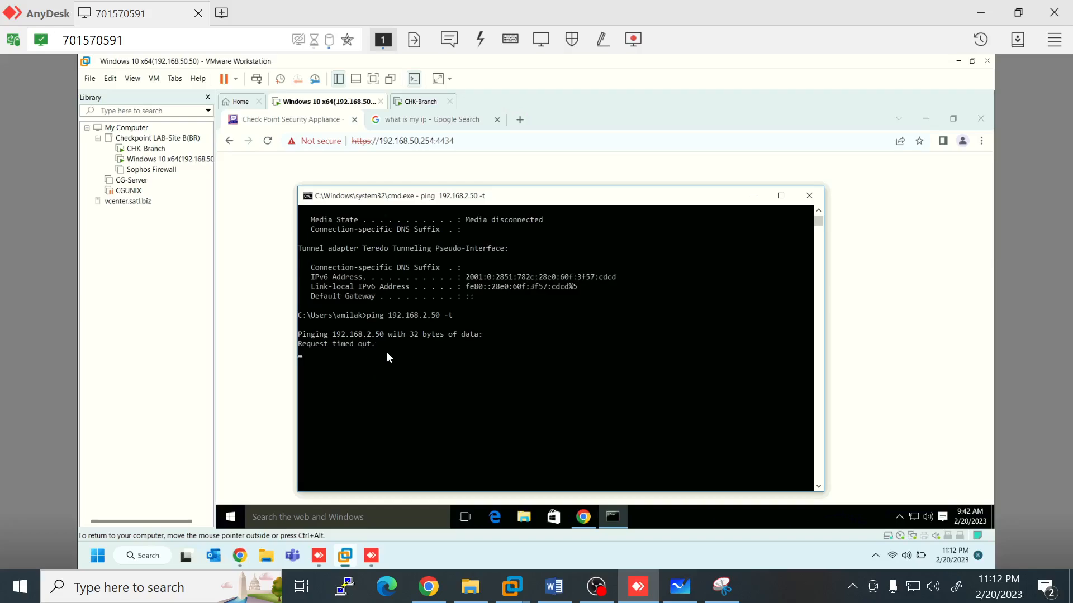
{"action": "key", "text": "ctrl+c"}
Step: Log in to the branch gateway web UI with the administrator user name and password
{"action": "left_click", "coordinate": [250, 366]}
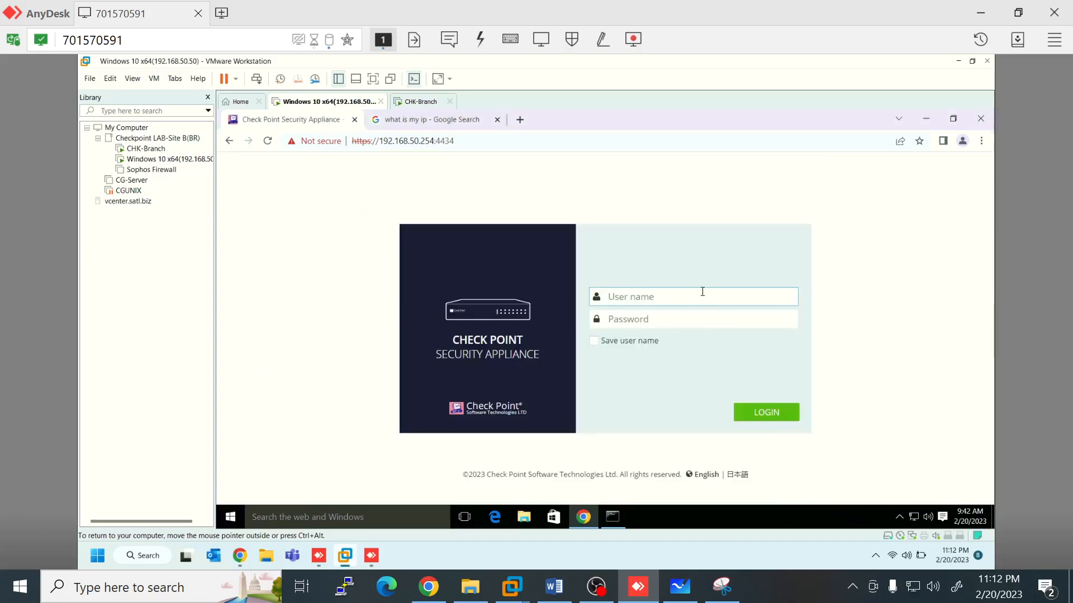
{"action": "type", "text": "admin"}
{"action": "key", "text": "Tab"}
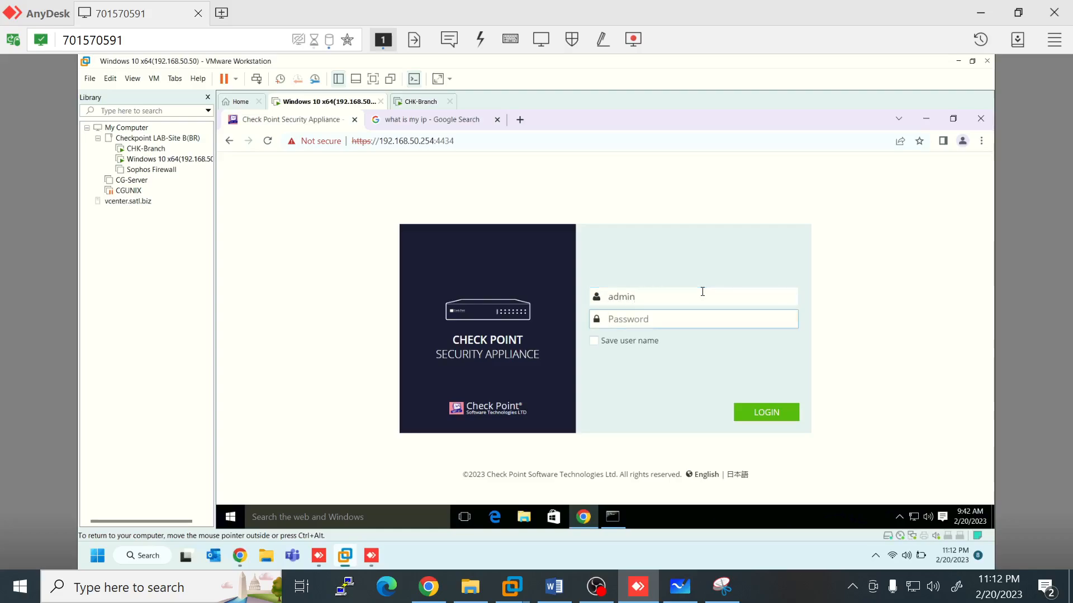
{"action": "type", "text": "••"}
{"action": "left_click", "coordinate": [757, 417]}
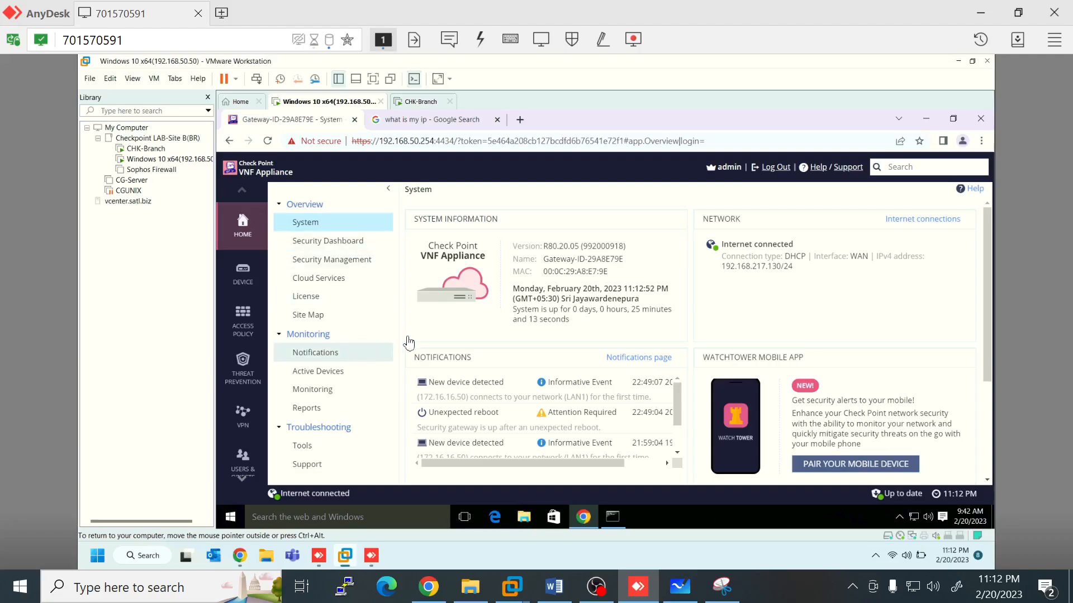
Step: Open the gateway's Internet connection page and review the CHK-Branch VM's network adapter settings without changes
{"action": "left_click", "coordinate": [246, 285]}
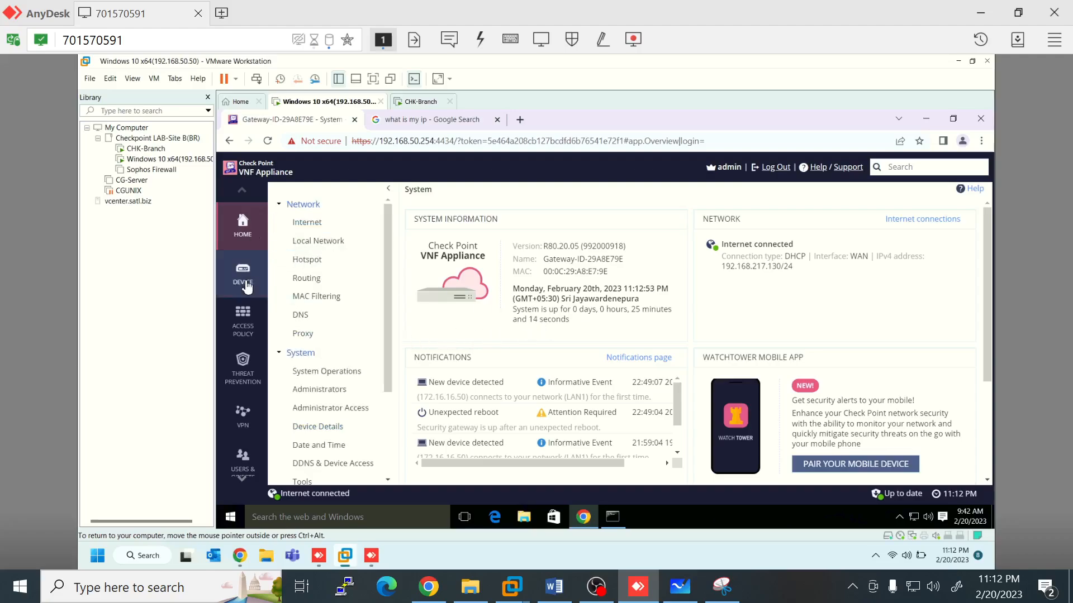
{"action": "left_click", "coordinate": [307, 223]}
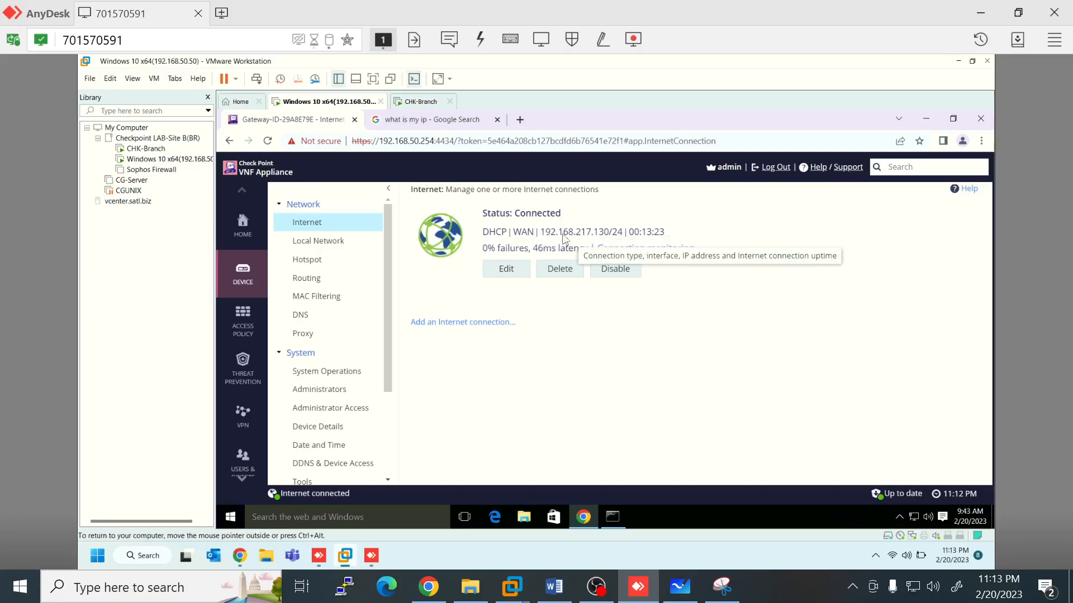
{"action": "left_click", "coordinate": [159, 152]}
{"action": "right_click", "coordinate": [159, 152]}
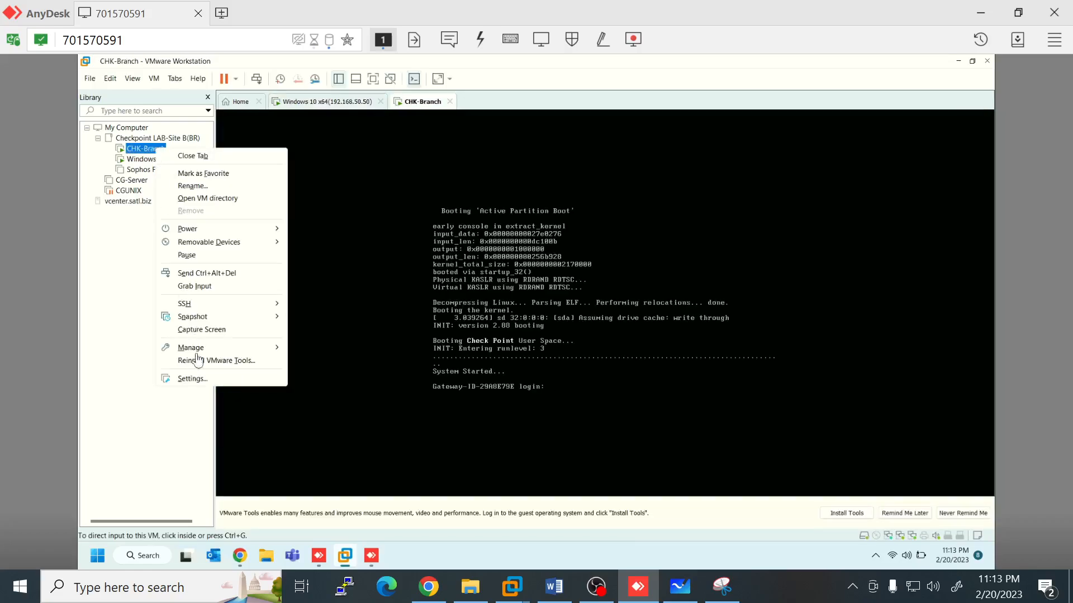
{"action": "left_click", "coordinate": [193, 380]}
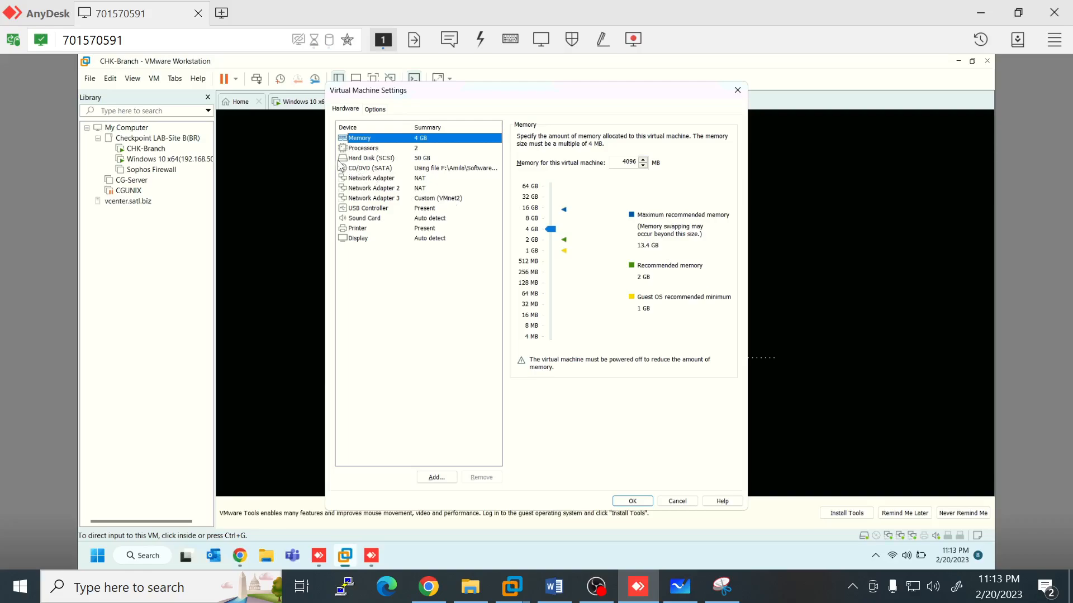
{"action": "left_click", "coordinate": [681, 501]}
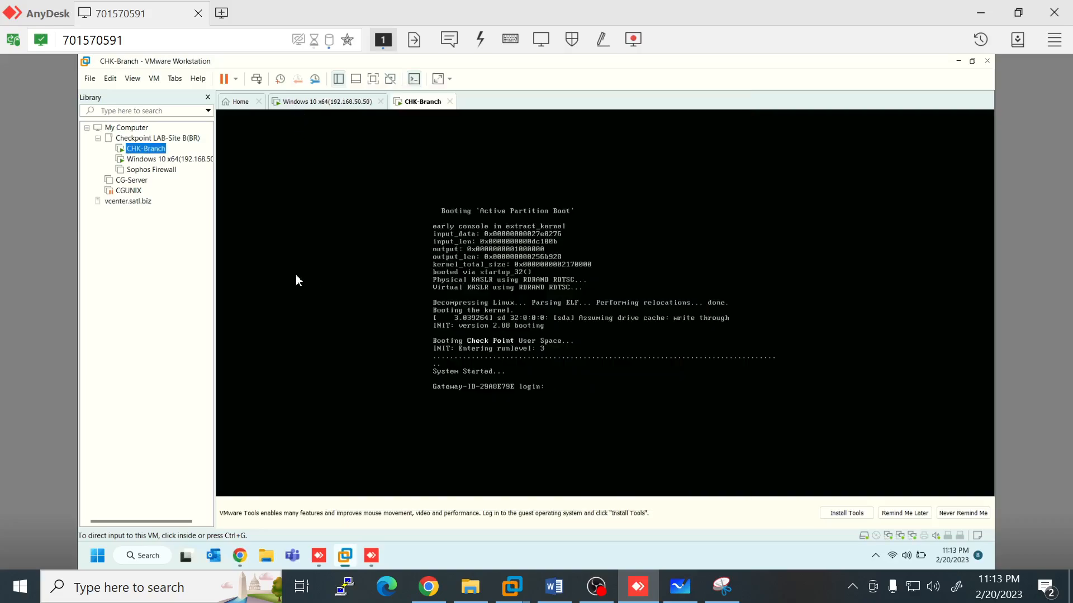
Step: Review the Windows 10 VM's network adapter settings without changes and return to that VM
{"action": "right_click", "coordinate": [171, 159]}
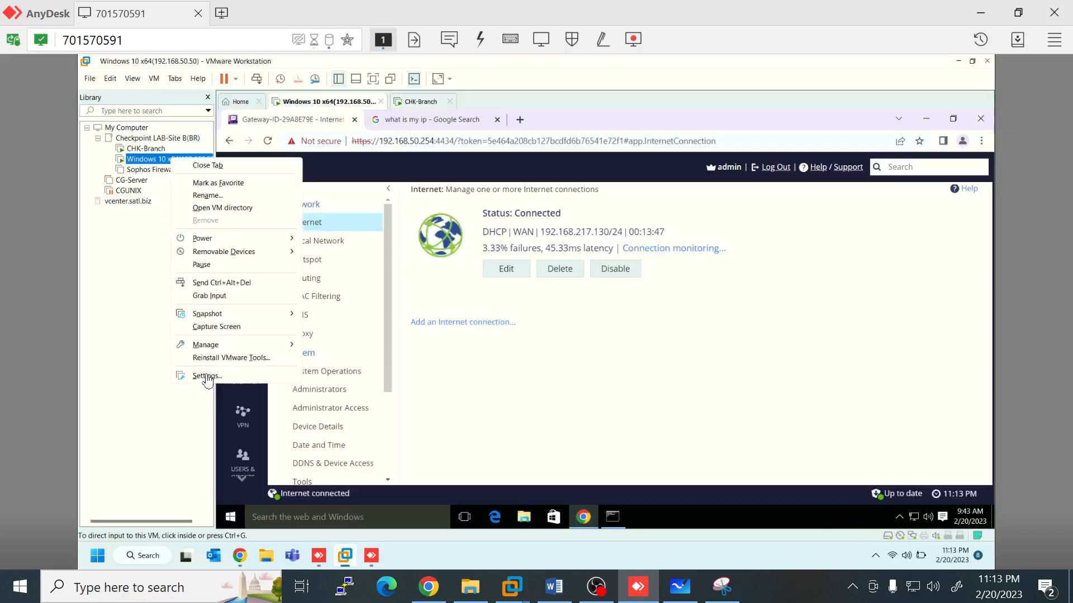
{"action": "left_click", "coordinate": [210, 376]}
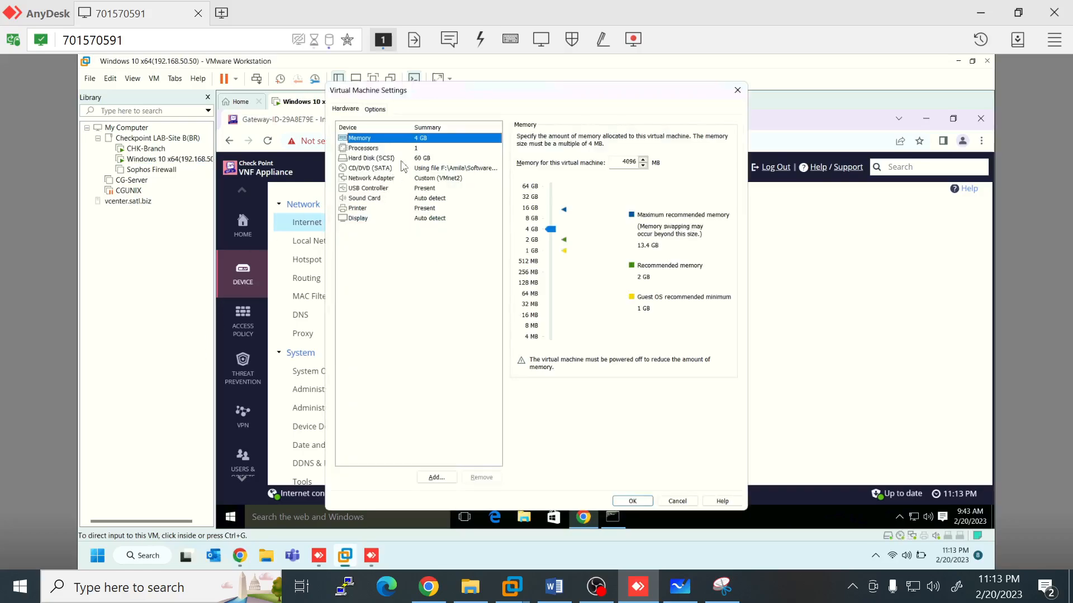
{"action": "left_click", "coordinate": [686, 502]}
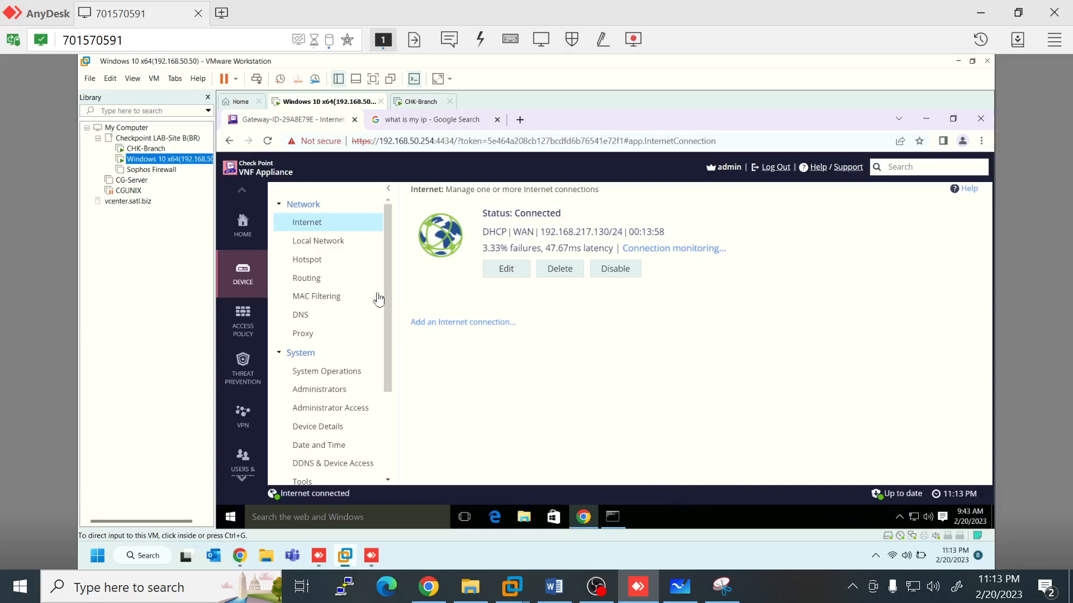
{"action": "left_click", "coordinate": [323, 244]}
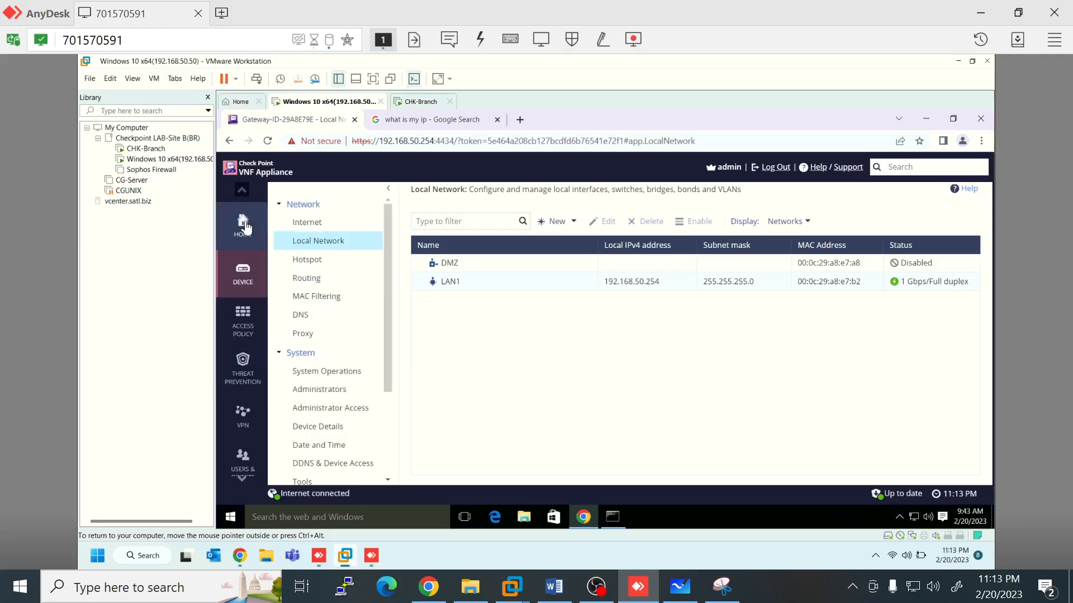
Step: Go to the Home overview and open the License page listing each blade's trial expiration
{"action": "mouse_move", "coordinate": [251, 281]}
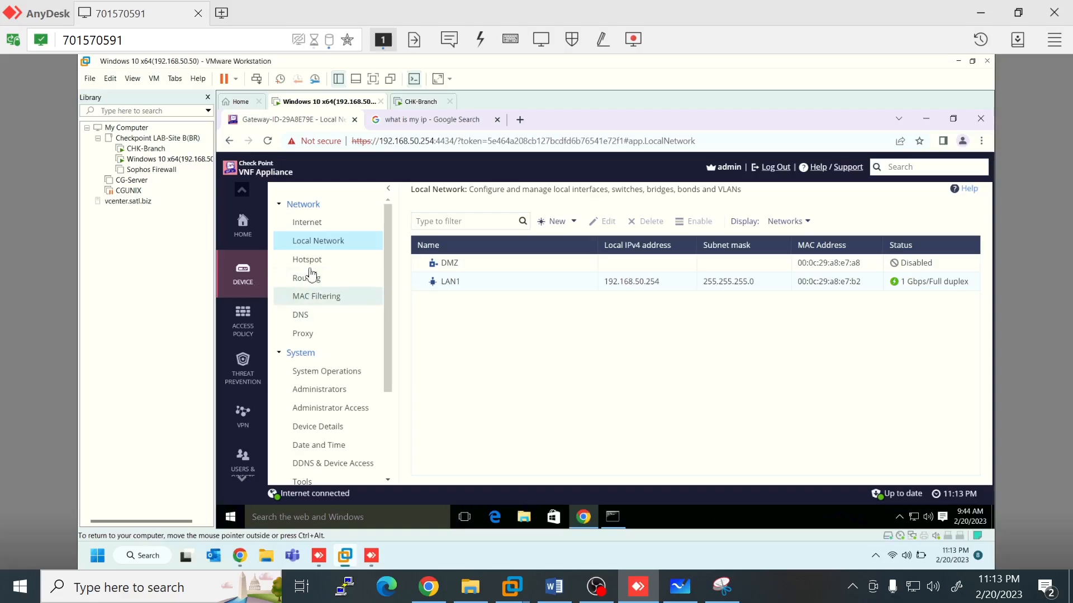
{"action": "scroll", "coordinate": [309, 294], "scroll_direction": "down", "scroll_amount": 2}
{"action": "scroll", "coordinate": [315, 291], "scroll_direction": "up", "scroll_amount": 2}
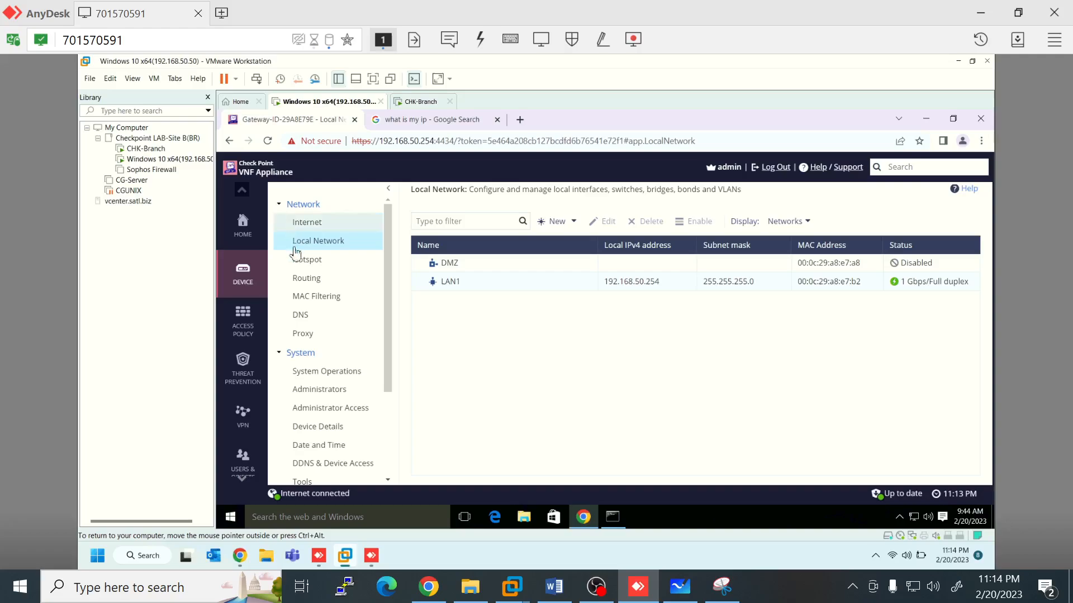
{"action": "scroll", "coordinate": [328, 407], "scroll_direction": "down", "scroll_amount": 3}
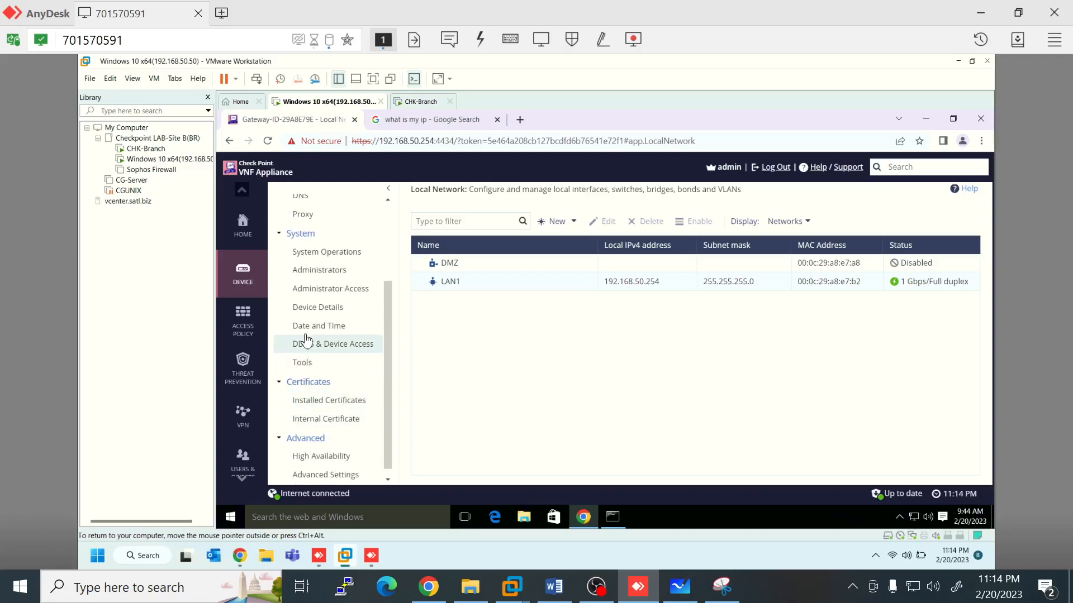
{"action": "scroll", "coordinate": [306, 339], "scroll_direction": "up", "scroll_amount": 3}
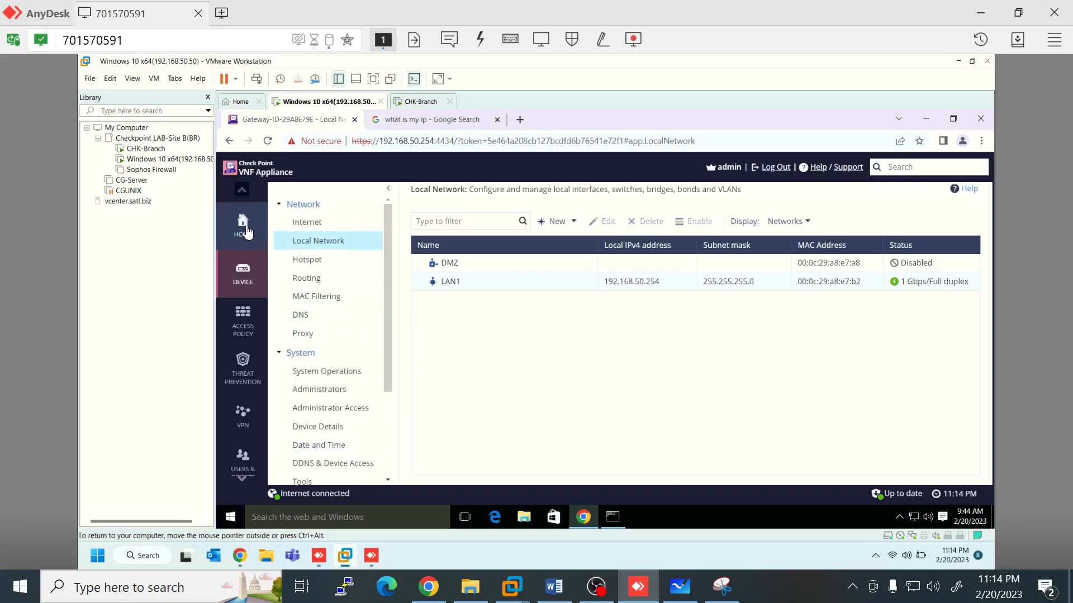
{"action": "left_click", "coordinate": [247, 231]}
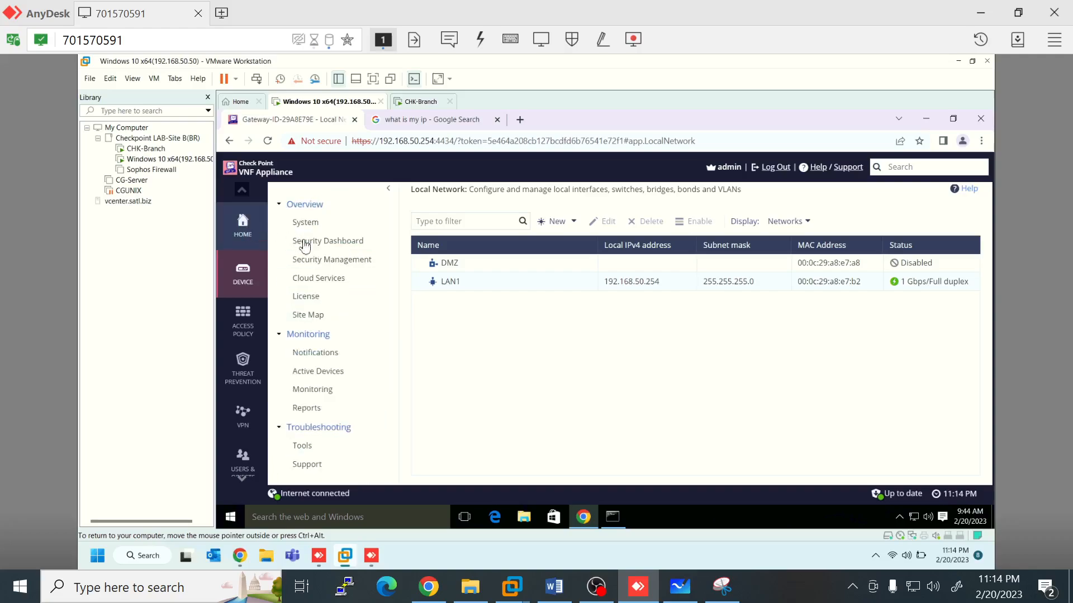
{"action": "left_click", "coordinate": [314, 301]}
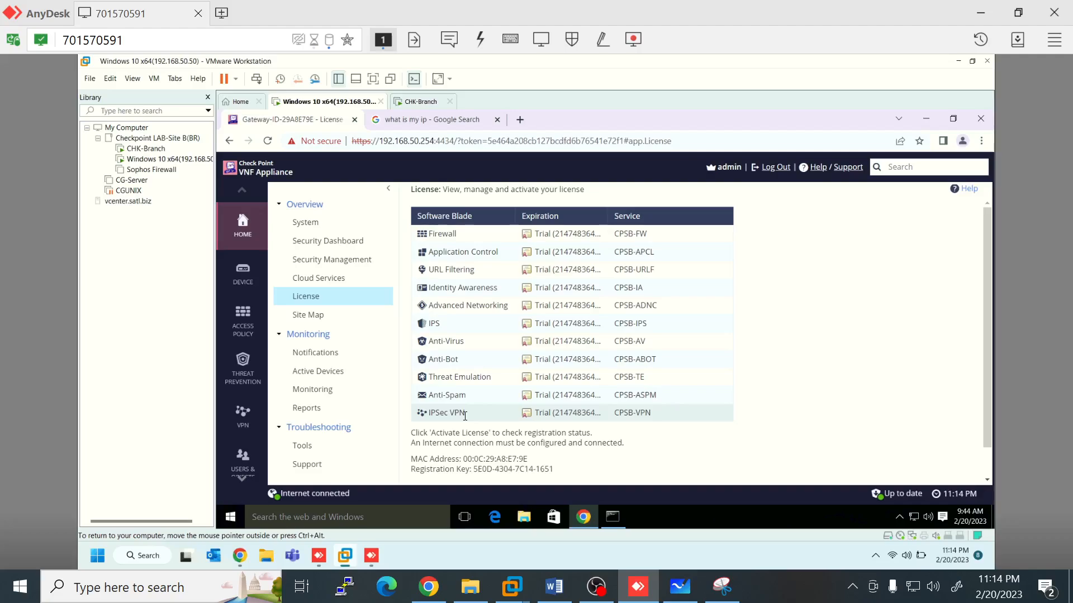
Step: Go via VPN > Site to Site Blade Control to the empty VPN Sites list, remote view at original size
{"action": "left_click", "coordinate": [245, 418]}
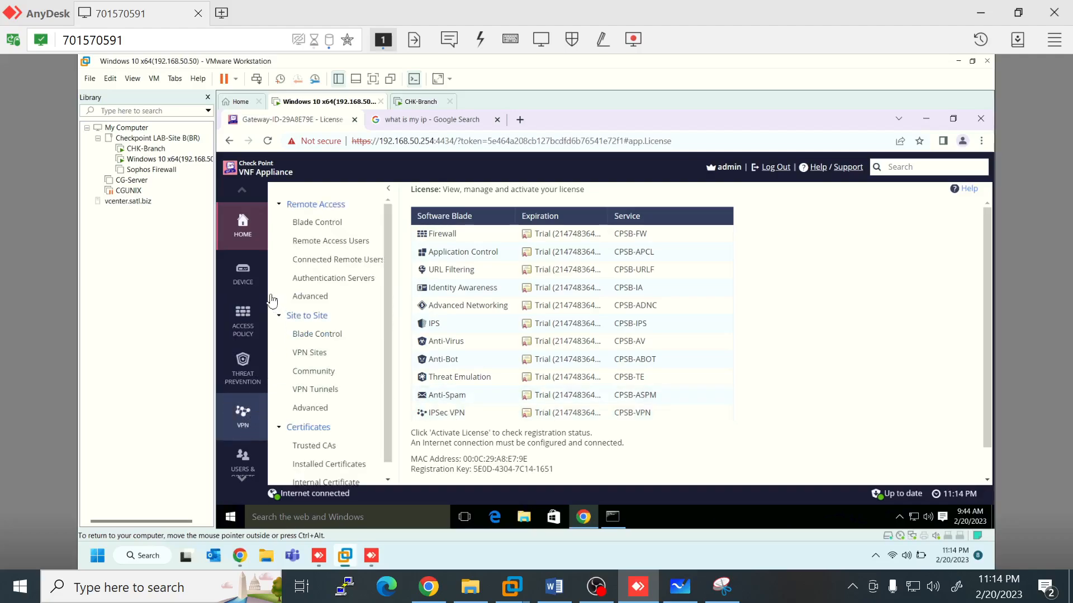
{"action": "left_click", "coordinate": [246, 421]}
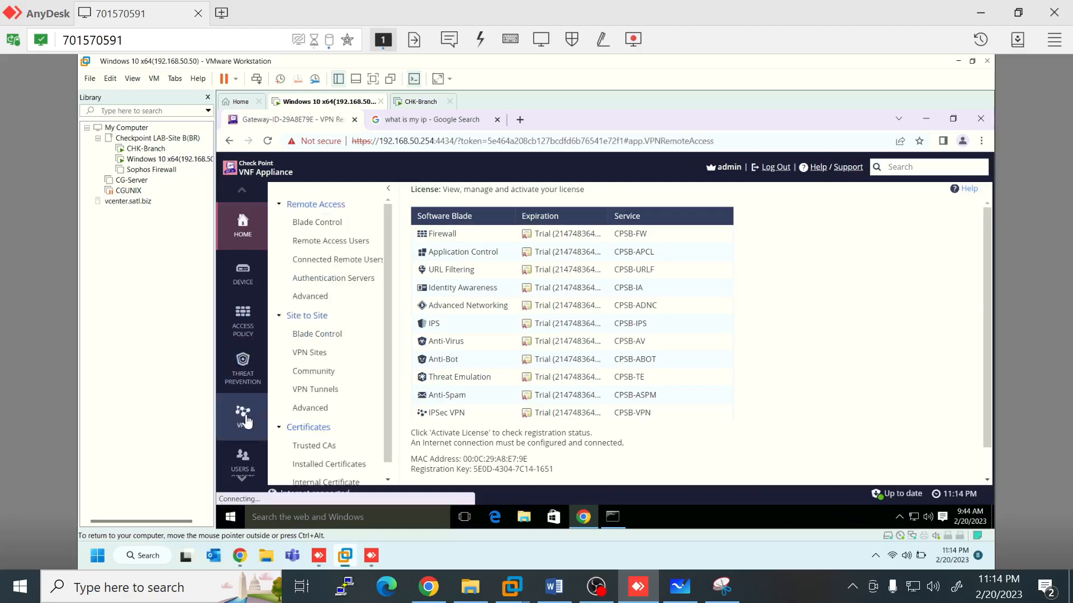
{"action": "left_click", "coordinate": [318, 335]}
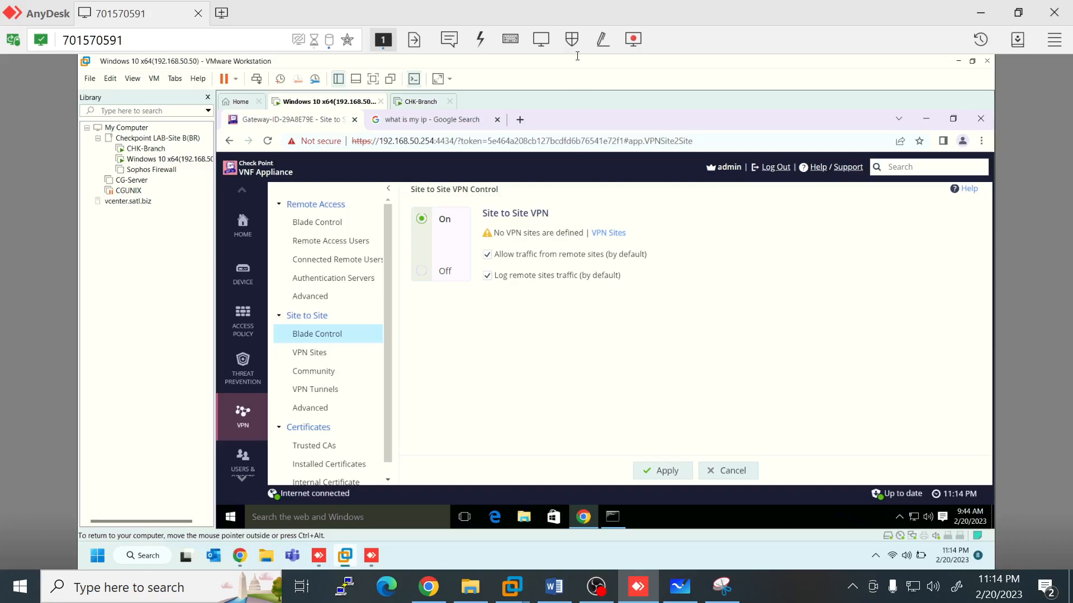
{"action": "left_click", "coordinate": [542, 39]}
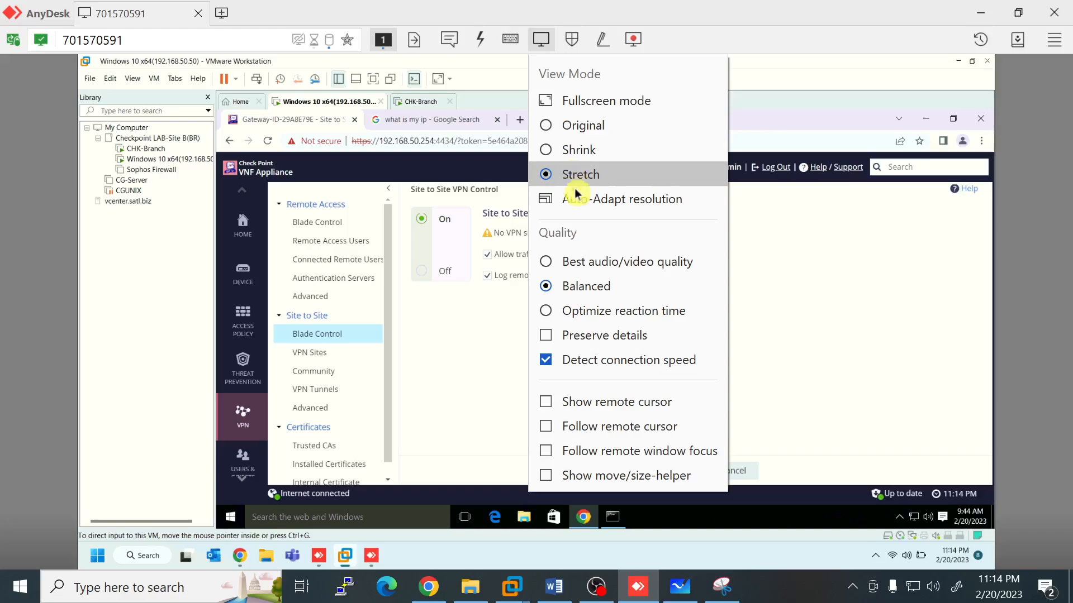
{"action": "left_click", "coordinate": [576, 125]}
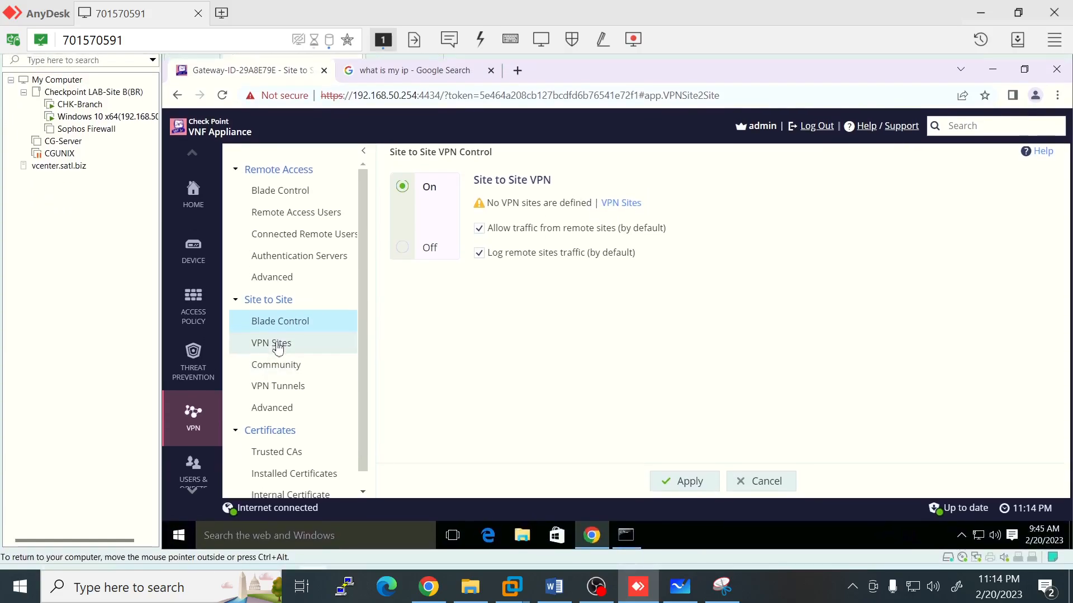
{"action": "left_click", "coordinate": [277, 349]}
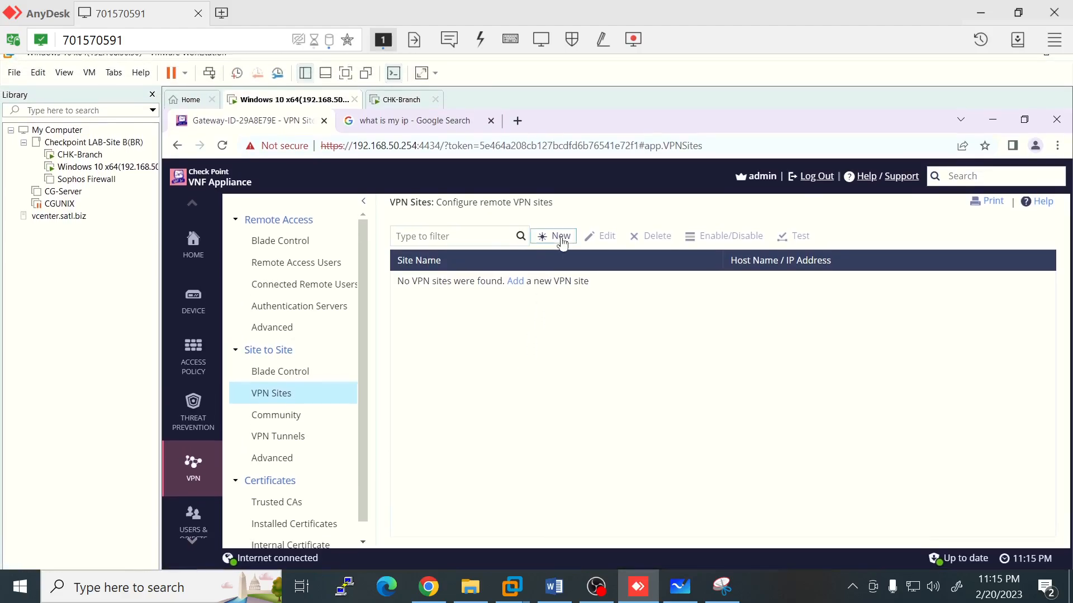
Step: Start a new VPN site, then bring up the Whiteboard diagram of the 123.231.44.91–112.134.170.32 IPsec tunnel
{"action": "left_click", "coordinate": [562, 241]}
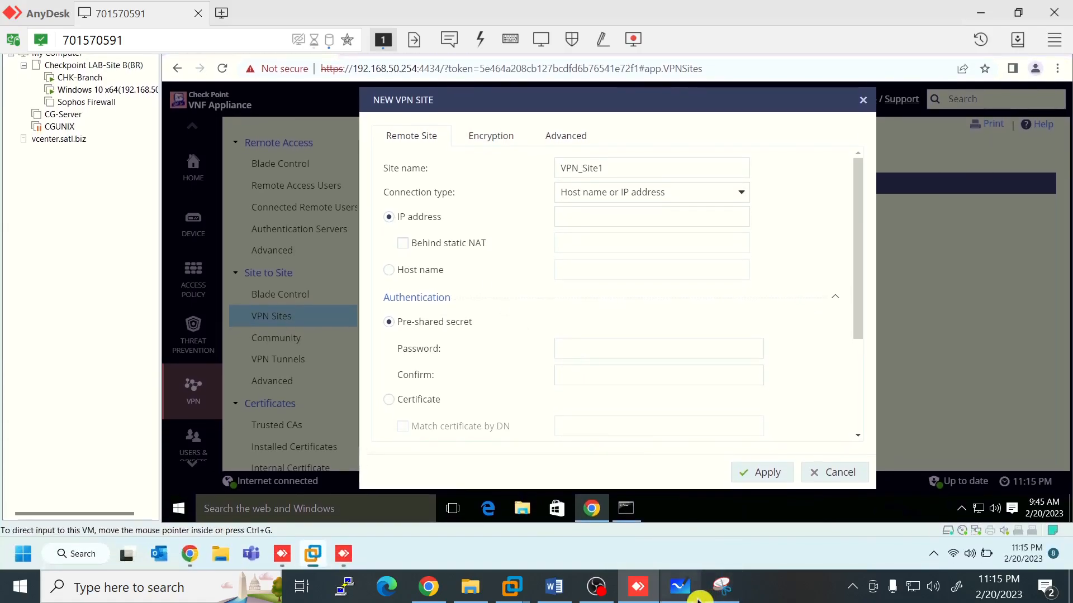
{"action": "left_click", "coordinate": [696, 596]}
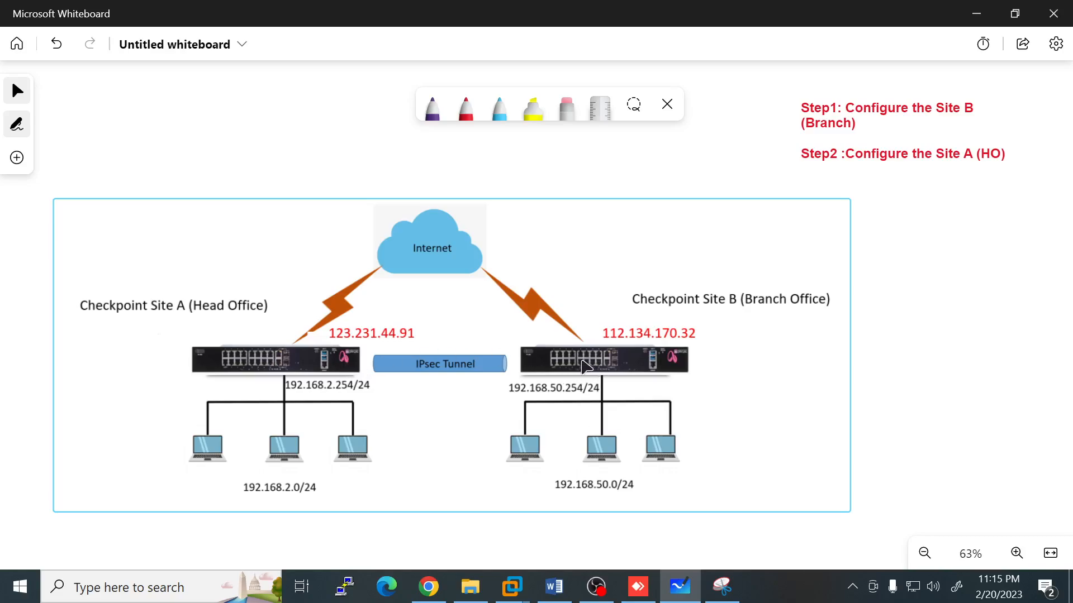
Step: Replace the default VPN_Site1 name with CP-HO and look over the connection type options
{"action": "left_click", "coordinate": [641, 596]}
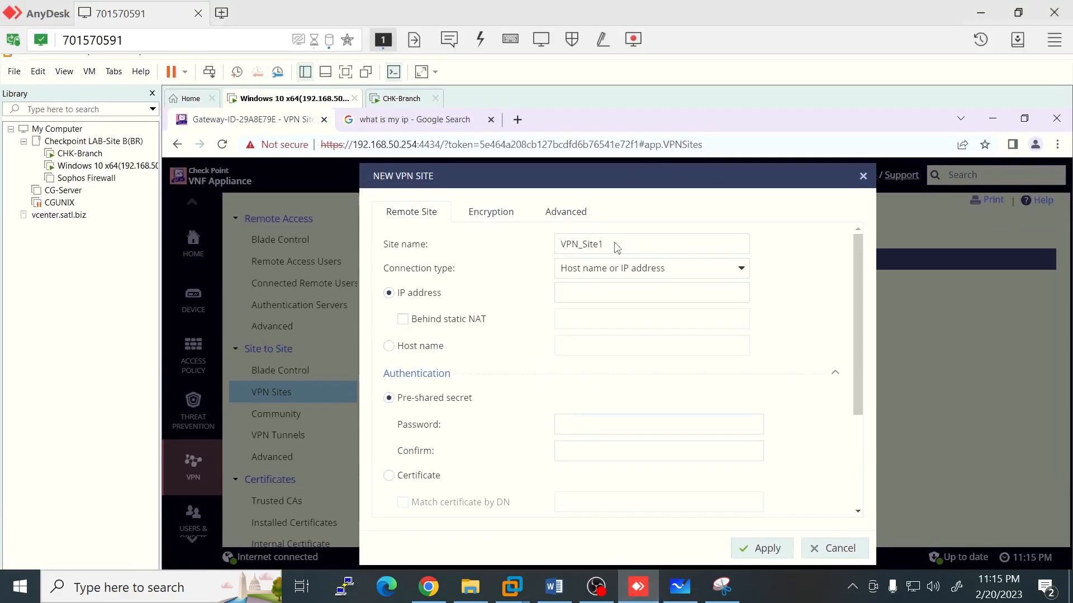
{"action": "left_click", "coordinate": [615, 244]}
{"action": "key", "text": "BackSpace"}
{"action": "key", "text": "BackSpace"}
{"action": "key", "text": "BackSpace"}
{"action": "key", "text": "BackSpace"}
{"action": "key", "text": "BackSpace"}
{"action": "key", "text": "BackSpace"}
{"action": "key", "text": "BackSpace"}
{"action": "key", "text": "BackSpace"}
{"action": "key", "text": "BackSpace"}
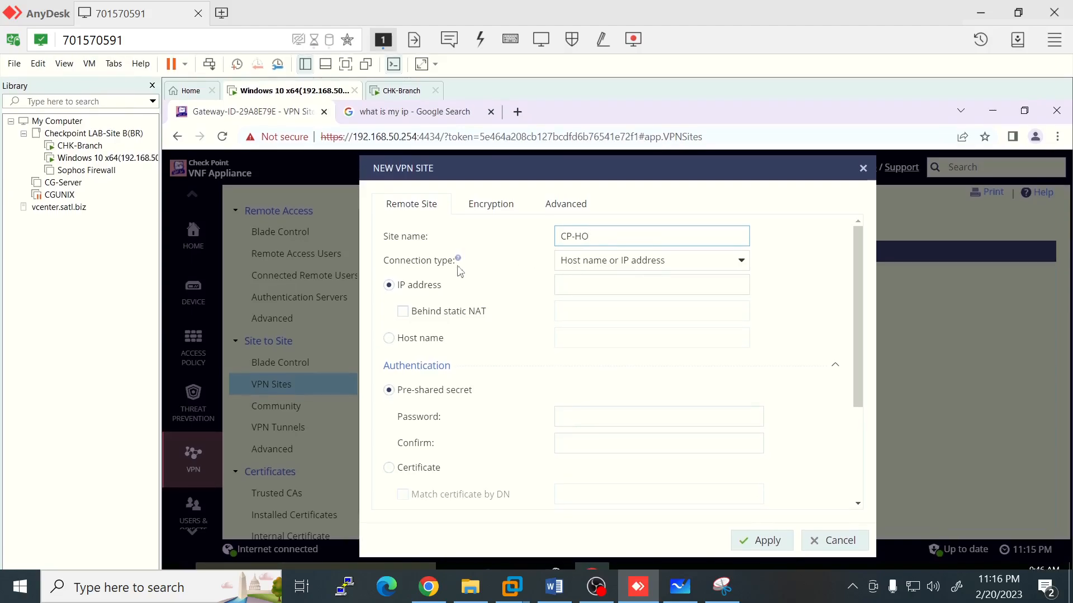
{"action": "left_click", "coordinate": [741, 268]}
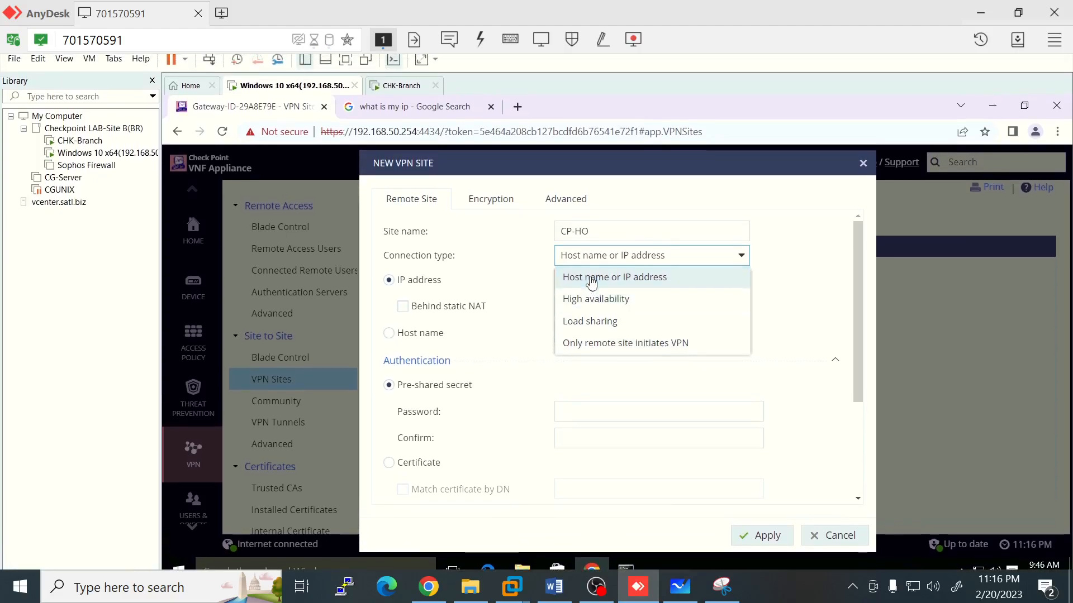
Step: Keep 'Host name or IP address' and enter the head office IP 123.231.44.91, checking the diagram
{"action": "left_click", "coordinate": [591, 278]}
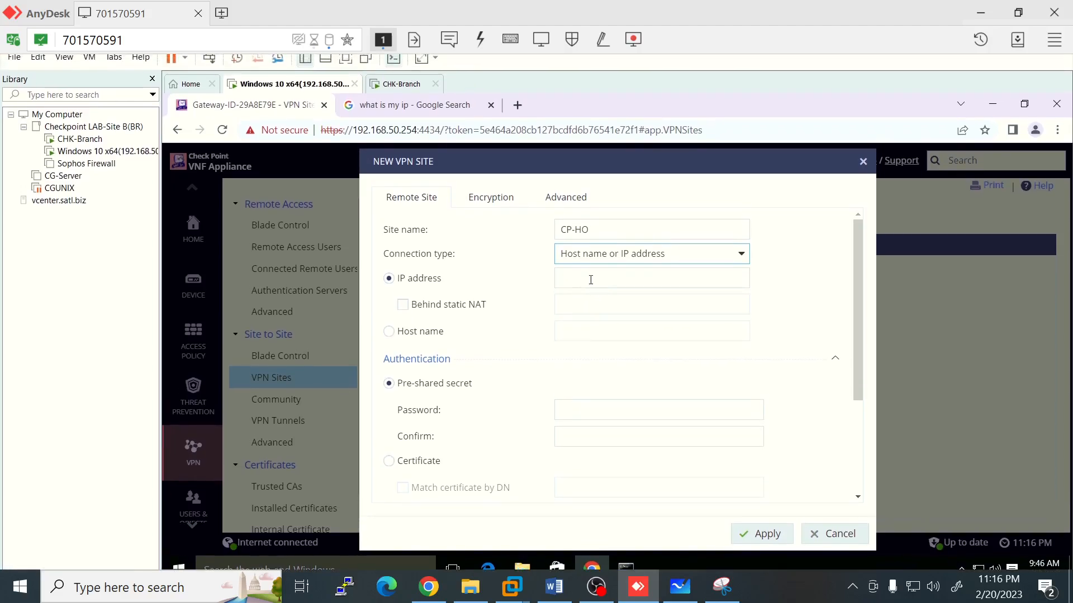
{"action": "left_click", "coordinate": [591, 280]}
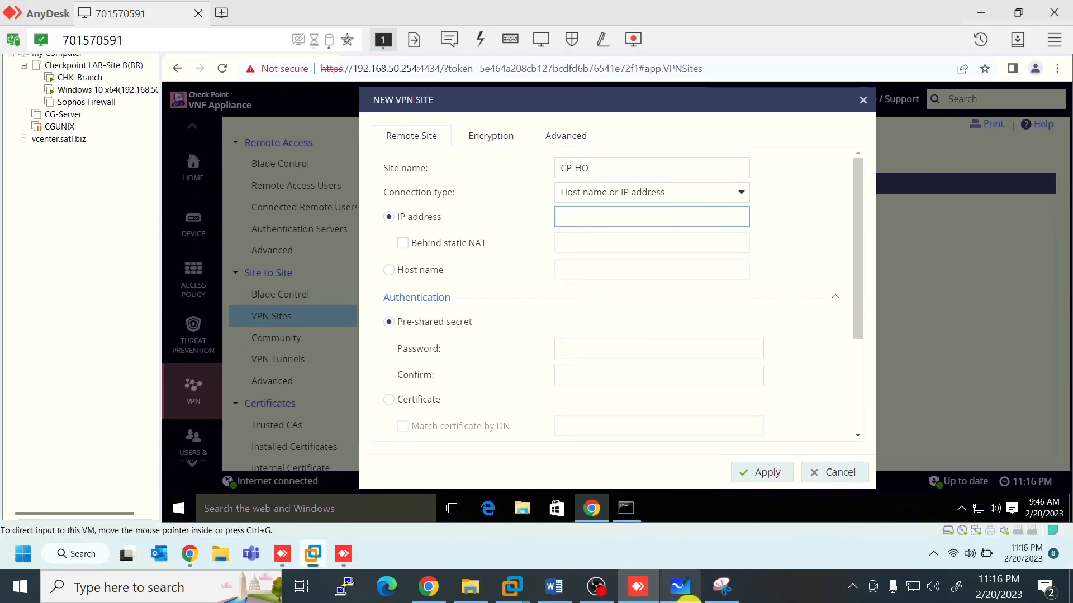
{"action": "left_click", "coordinate": [689, 597]}
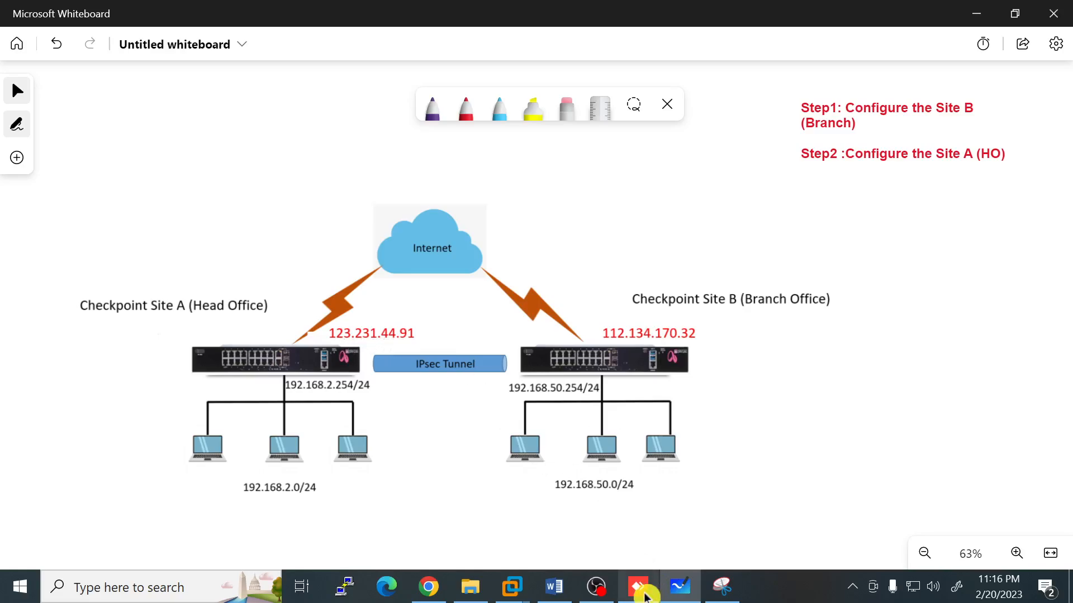
{"action": "left_click", "coordinate": [638, 587]}
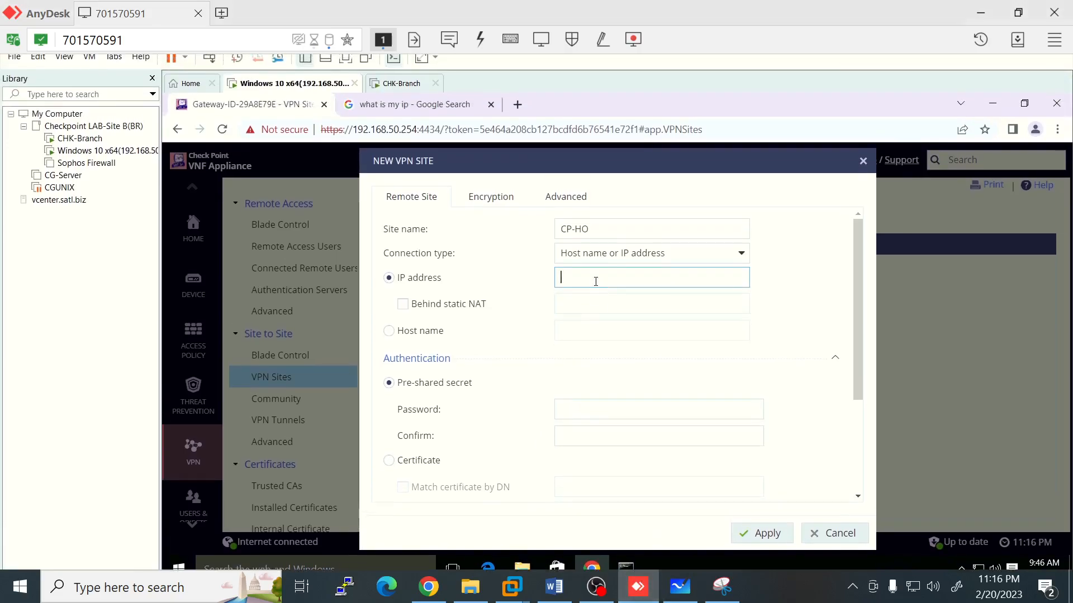
{"action": "type", "text": "123"}
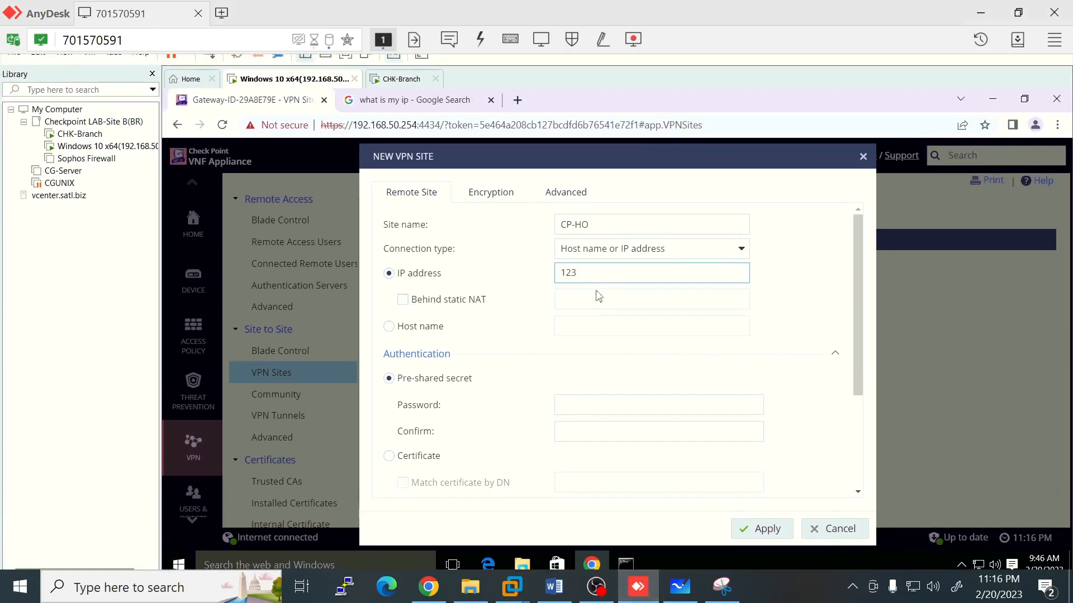
{"action": "type", "text": ".231"}
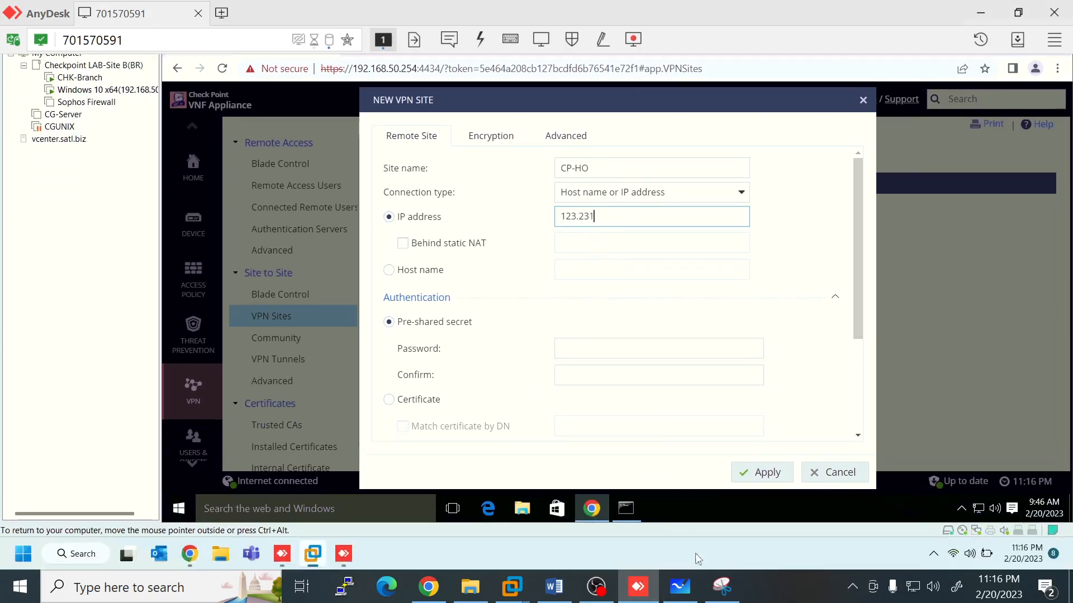
{"action": "left_click", "coordinate": [680, 588]}
{"action": "left_click", "coordinate": [681, 593]}
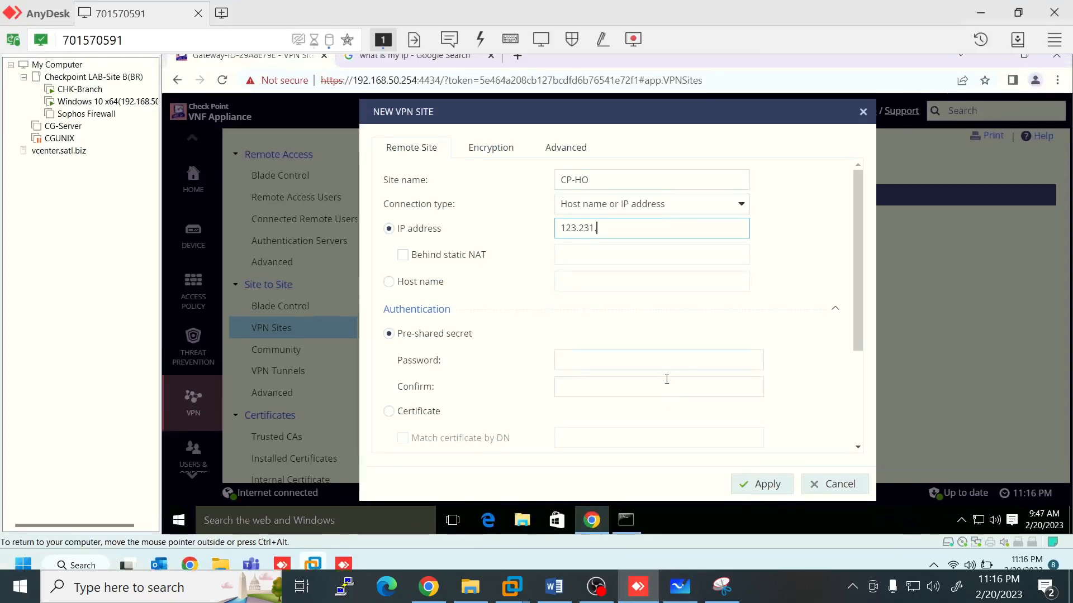
{"action": "type", "text": ".44.91"}
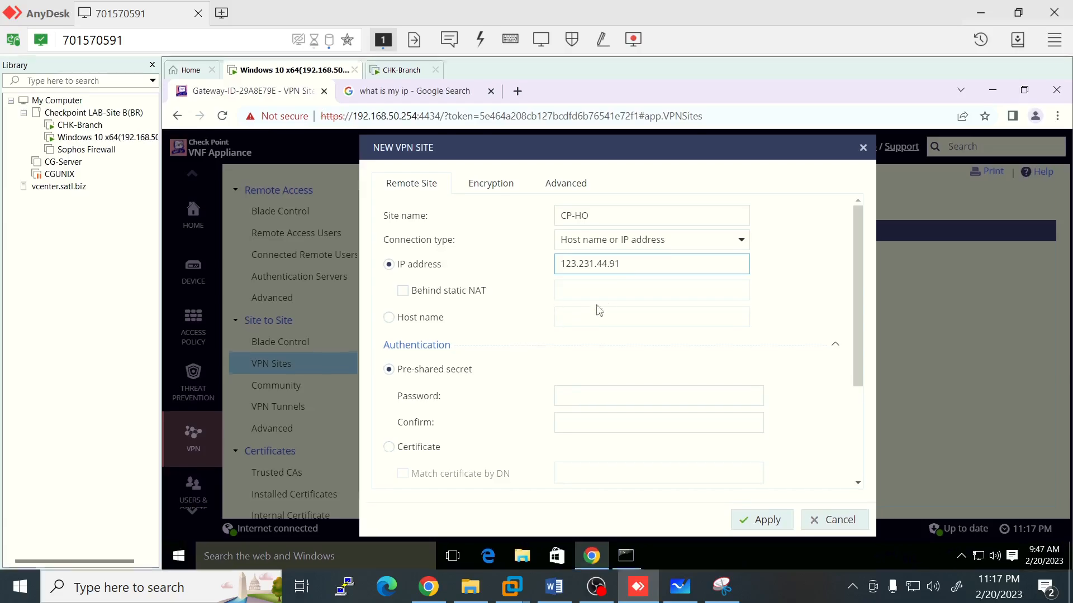
{"action": "scroll", "coordinate": [591, 289], "scroll_direction": "down", "scroll_amount": 1}
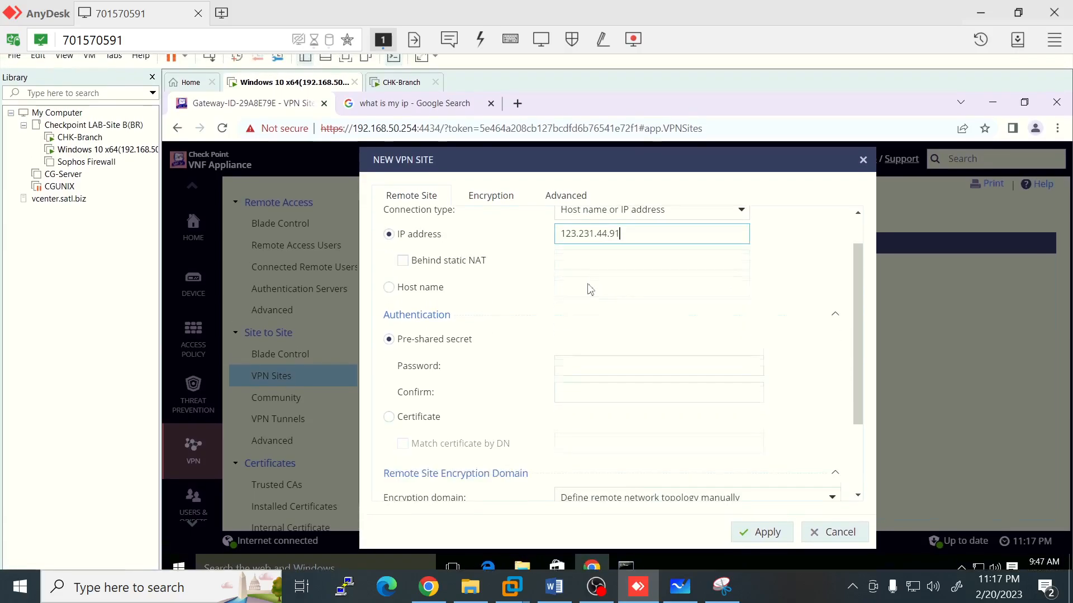
{"action": "scroll", "coordinate": [606, 286], "scroll_direction": "down", "scroll_amount": 1}
{"action": "scroll", "coordinate": [620, 284], "scroll_direction": "up", "scroll_amount": 2}
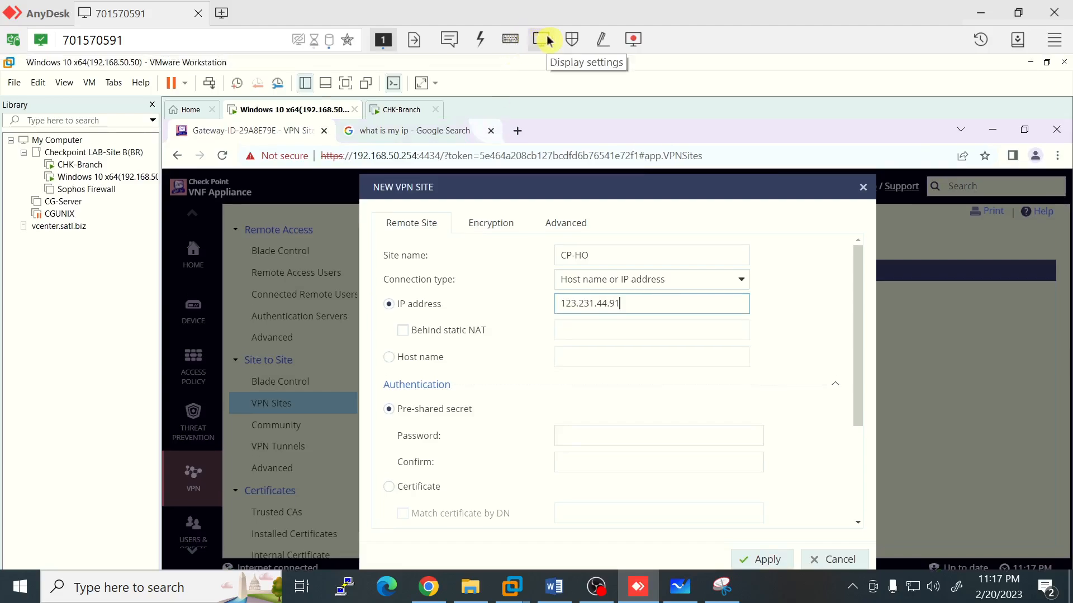
{"action": "left_click", "coordinate": [548, 40]}
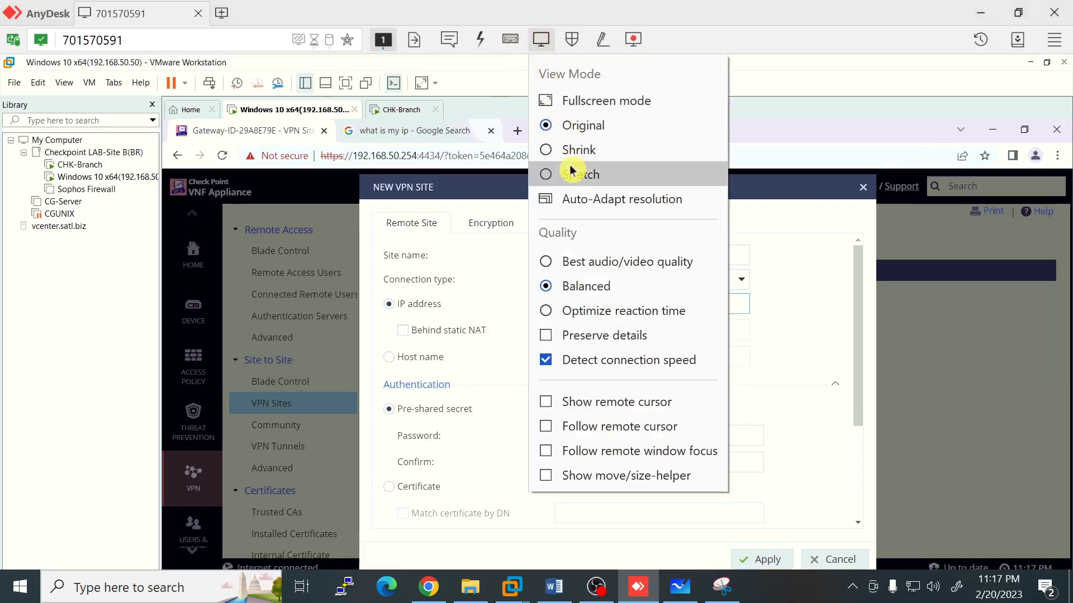
Step: Shrink the AnyDesk remote view to fit, then scroll the VPN site form to Authentication
{"action": "left_click", "coordinate": [550, 167]}
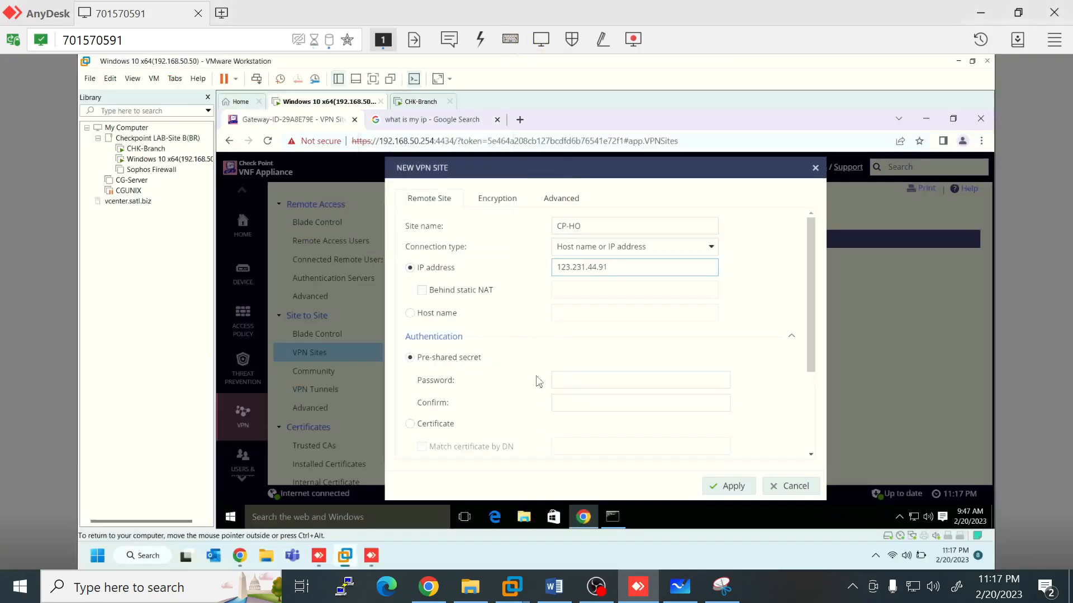
{"action": "scroll", "coordinate": [514, 363], "scroll_direction": "down", "scroll_amount": 1}
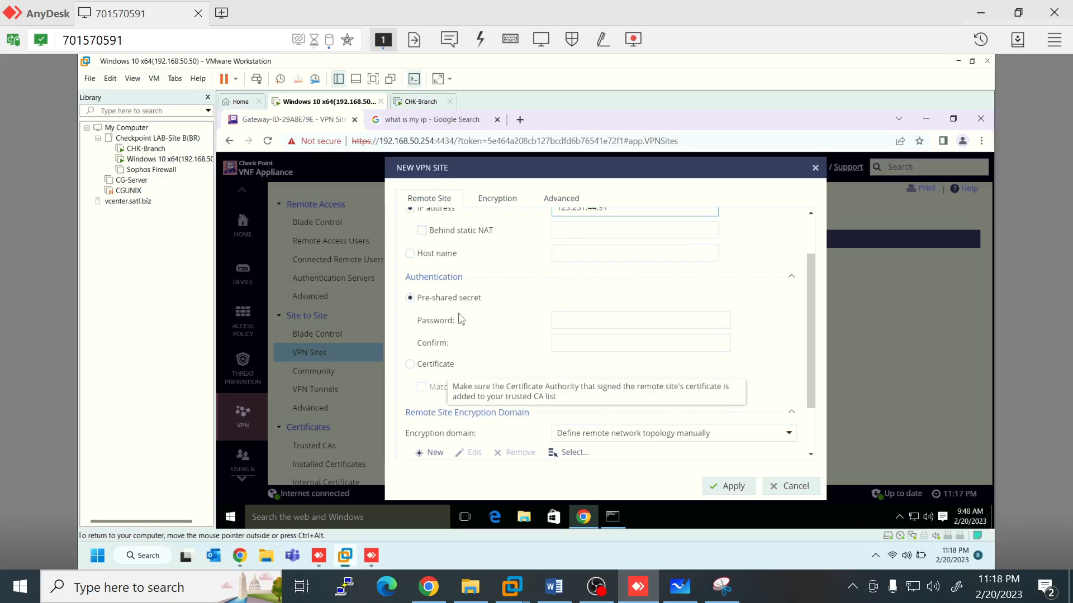
Step: Enter and confirm the CP-HO site's pre-shared secret, then scroll down to the encryption domain
{"action": "left_click", "coordinate": [571, 320]}
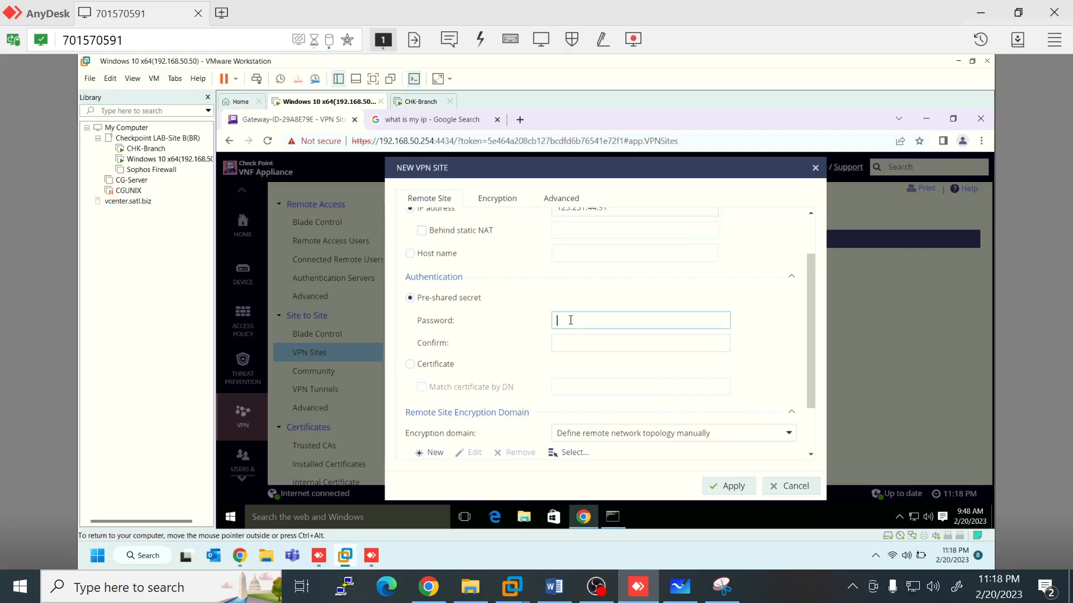
{"action": "type", "text": "1234"}
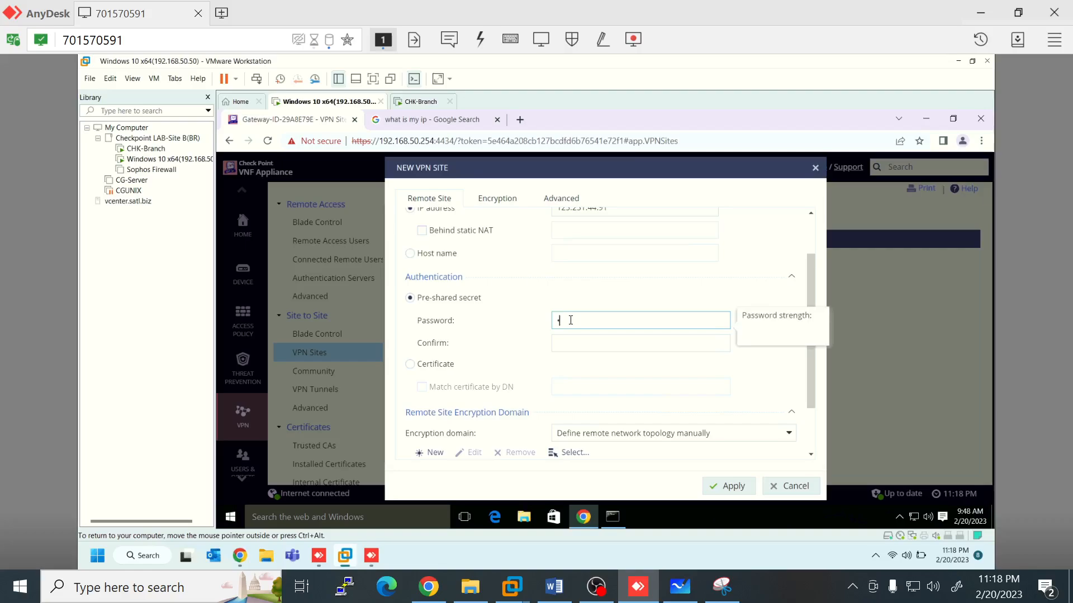
{"action": "type", "text": "567890"}
{"action": "left_click", "coordinate": [582, 340]}
{"action": "type", "text": "••"}
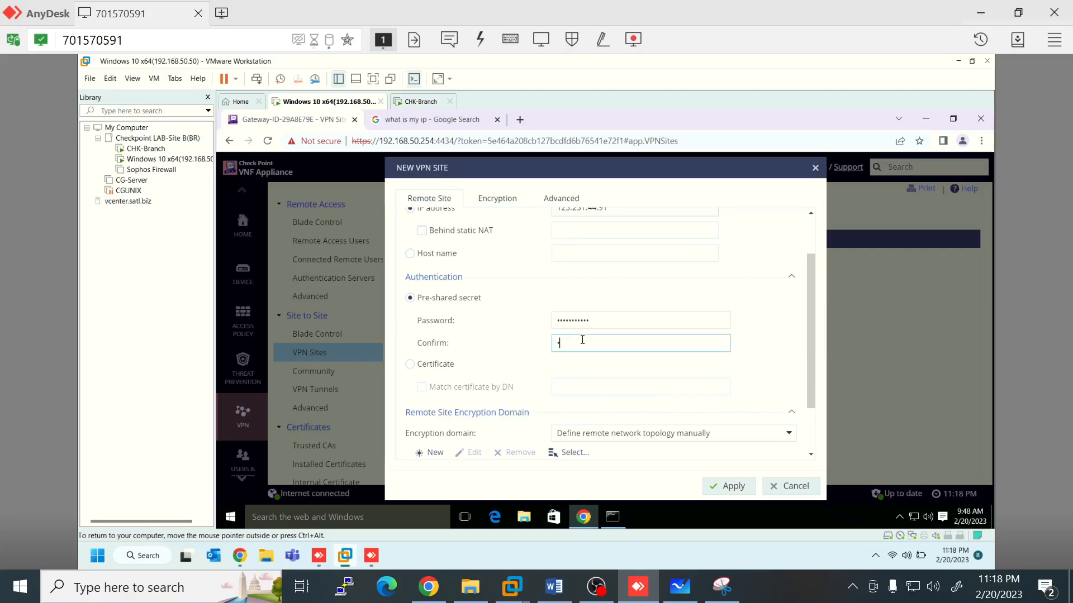
{"action": "type", "text": "•••••••••"}
{"action": "scroll", "coordinate": [602, 355], "scroll_direction": "down", "scroll_amount": 1}
{"action": "scroll", "coordinate": [603, 359], "scroll_direction": "down", "scroll_amount": 1}
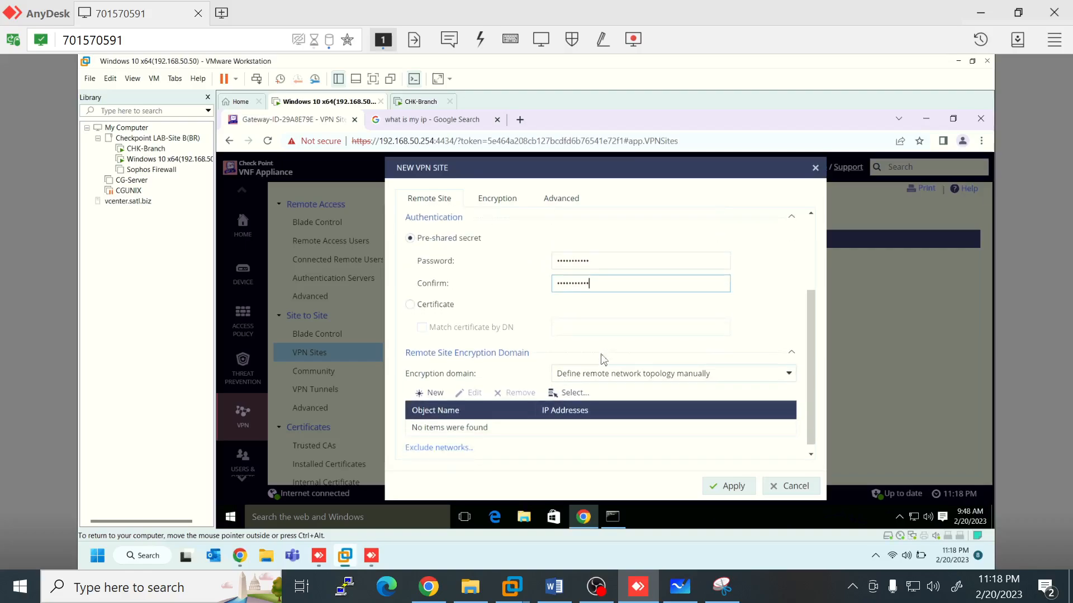
Step: Add a new encryption-domain network 192.168.2.0 with subnet mask 255.255.255.0
{"action": "left_click", "coordinate": [439, 396]}
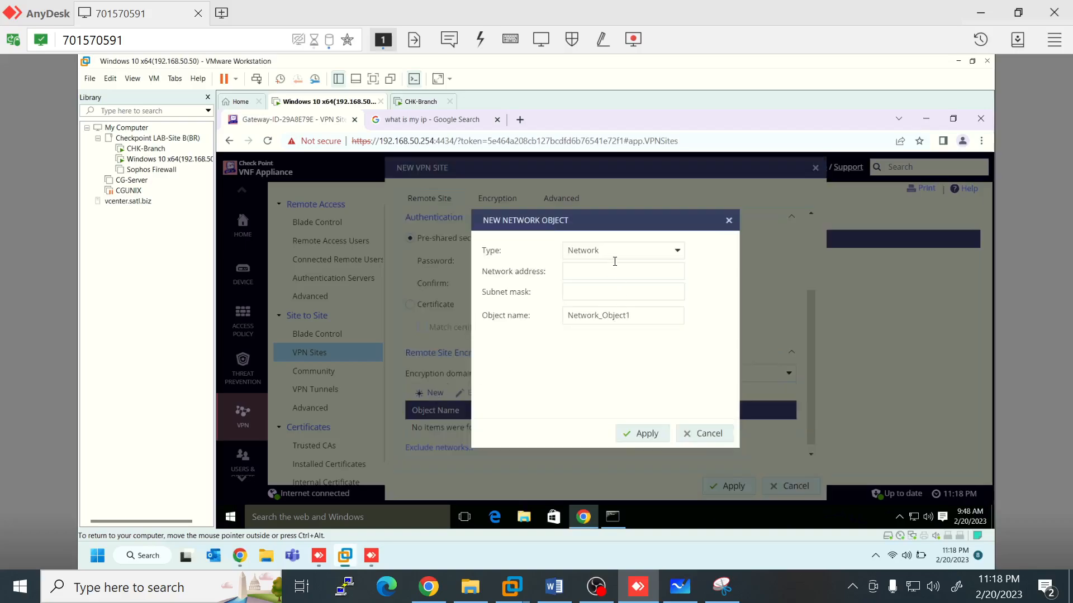
{"action": "left_click", "coordinate": [598, 268]}
{"action": "type", "text": "192.168.2.0"}
{"action": "left_click", "coordinate": [601, 293]}
{"action": "type", "text": "255.255"}
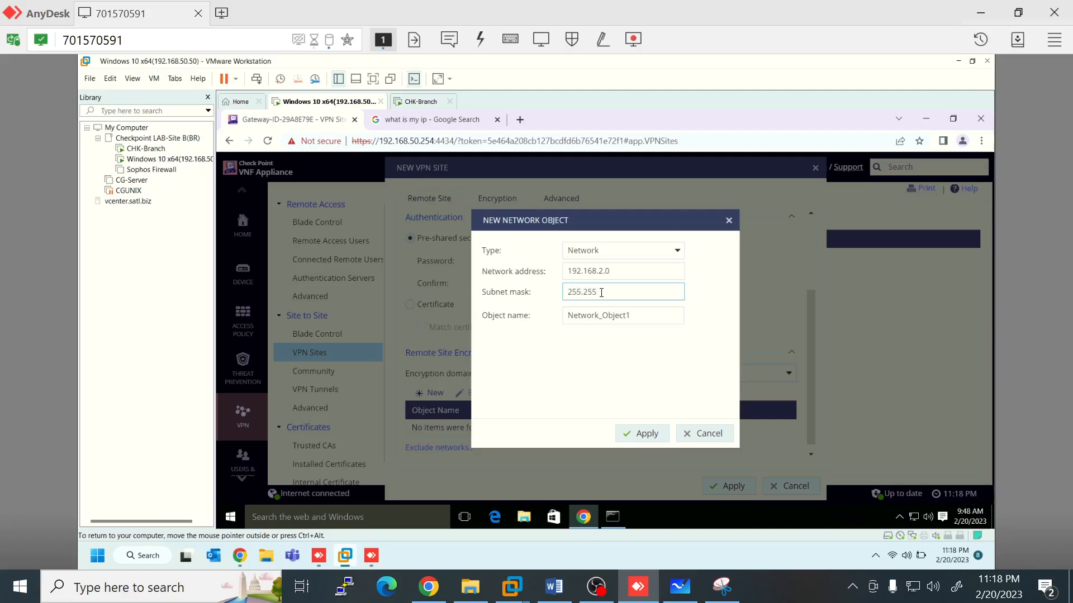
{"action": "type", "text": ".255.0"}
Step: Rename the network object HO-Network and apply it to the remote encryption domain
{"action": "double_click", "coordinate": [567, 314]}
{"action": "key", "text": "BackSpace"}
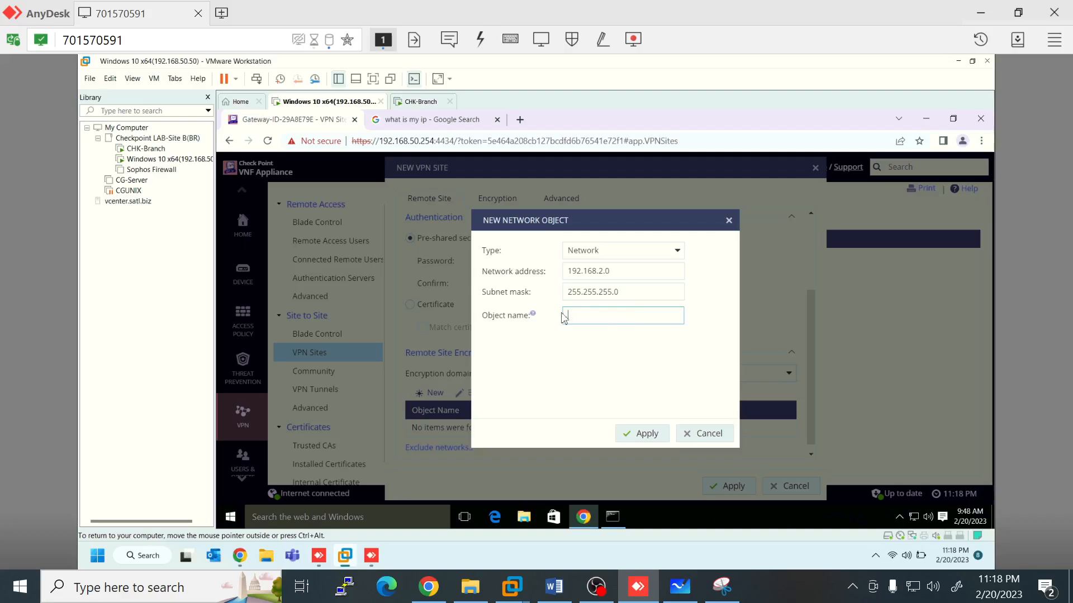
{"action": "type", "text": "HO-Network"}
{"action": "left_click", "coordinate": [614, 358]}
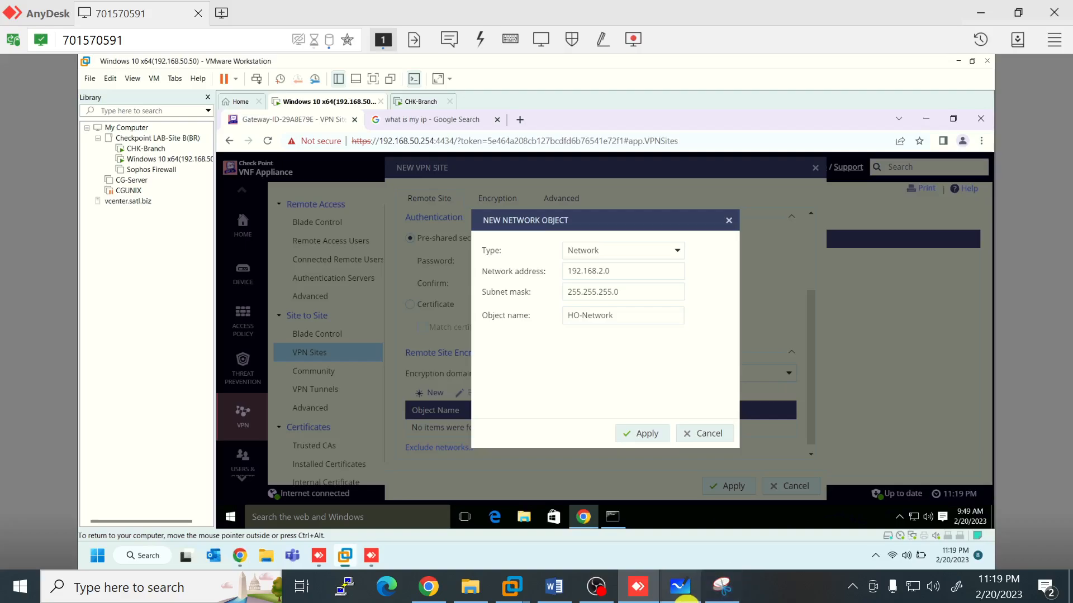
{"action": "left_click", "coordinate": [685, 596]}
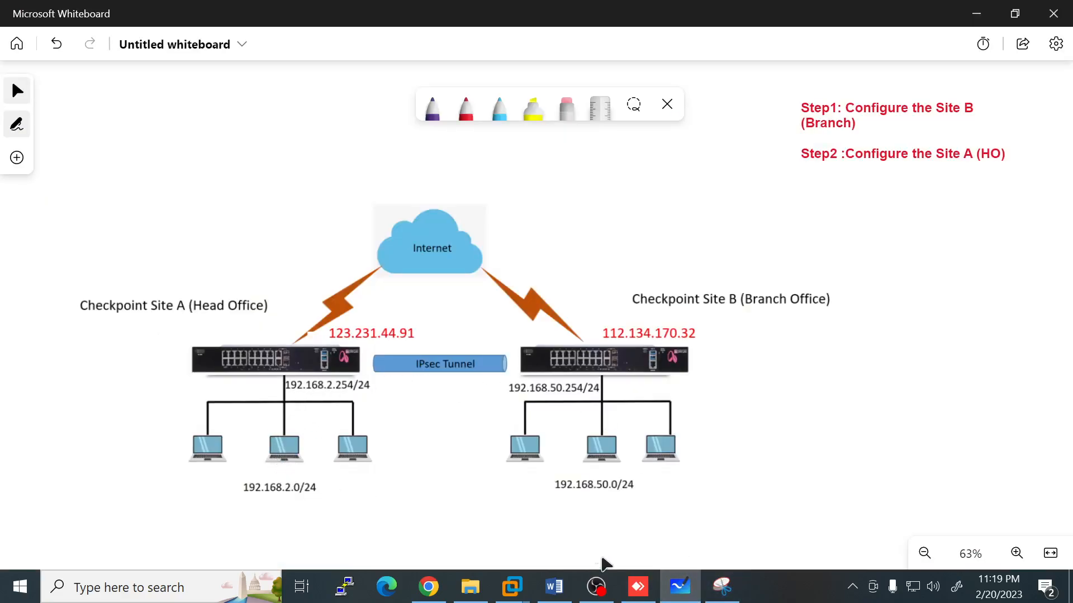
{"action": "left_click", "coordinate": [637, 586]}
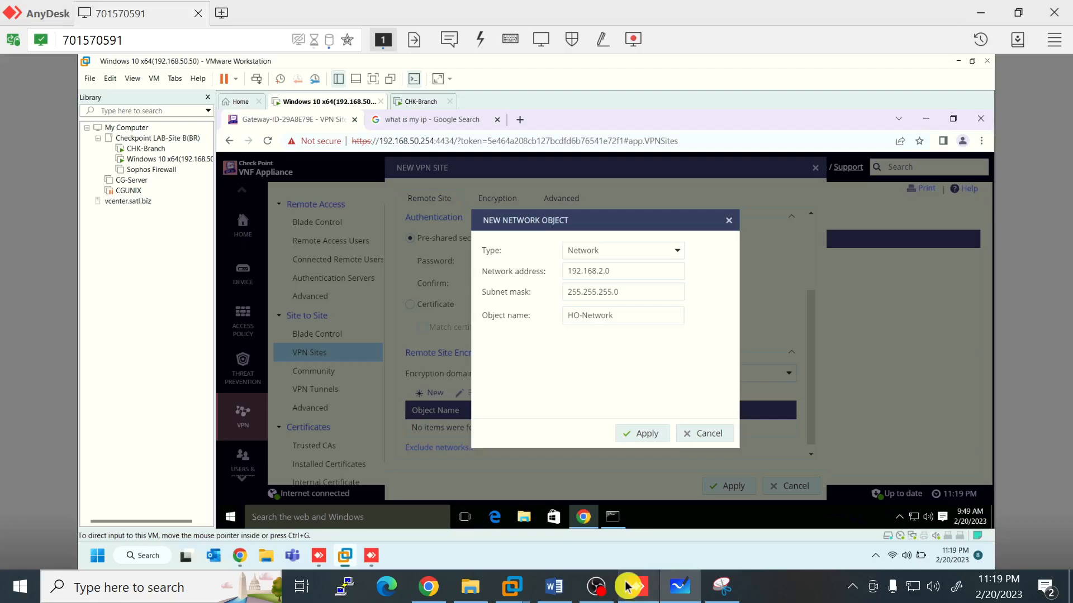
{"action": "left_click", "coordinate": [647, 438]}
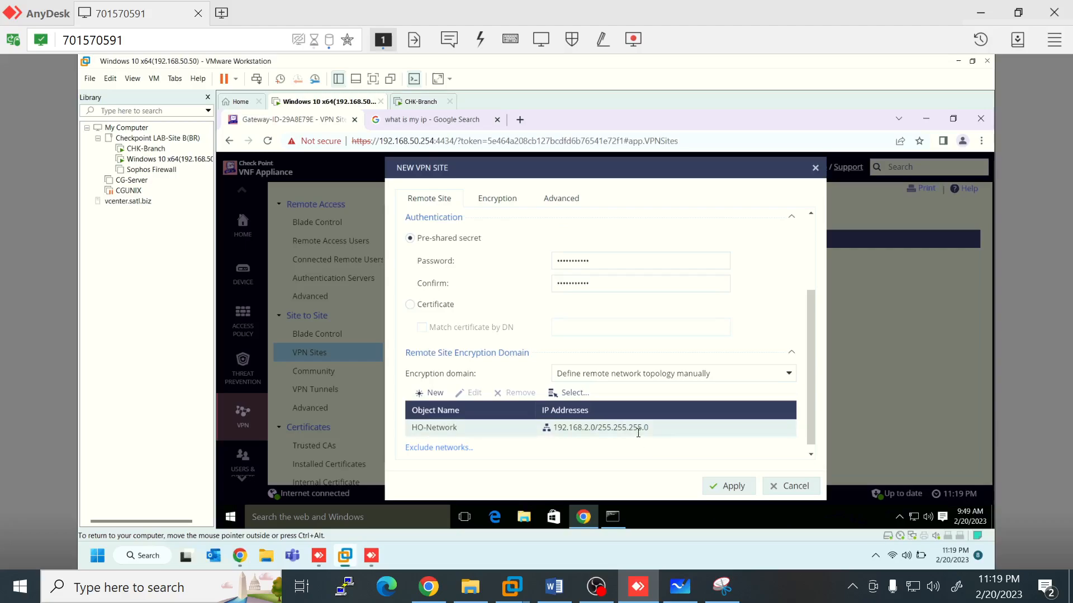
{"action": "scroll", "coordinate": [638, 433], "scroll_direction": "up", "scroll_amount": 3}
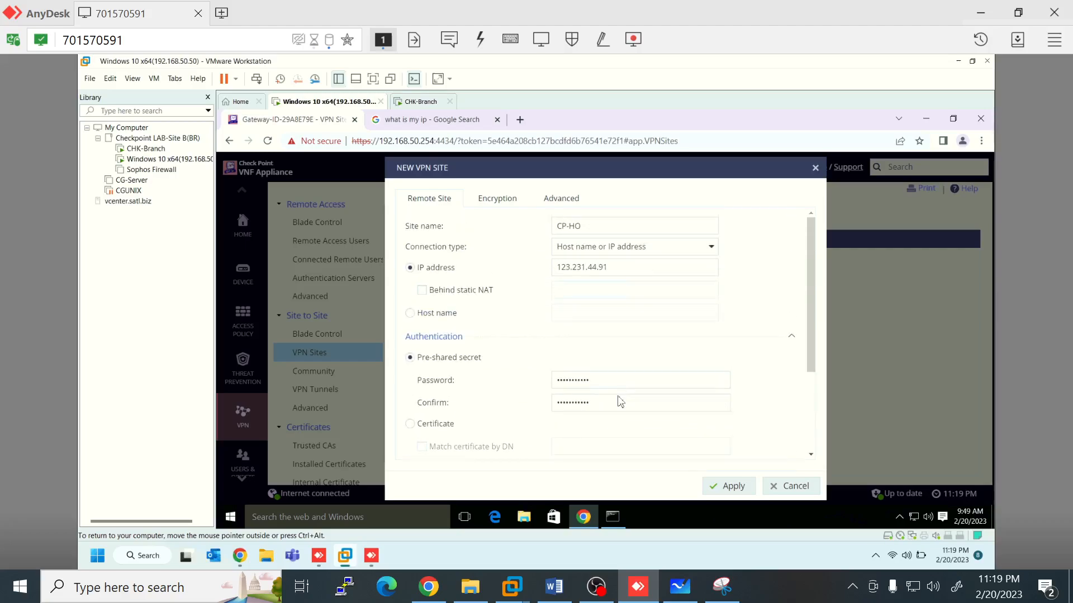
Step: Switch encryption to Custom and uncheck AES-256 for IKE Phase 1, leaving 3DES and AES-128
{"action": "left_click", "coordinate": [490, 207]}
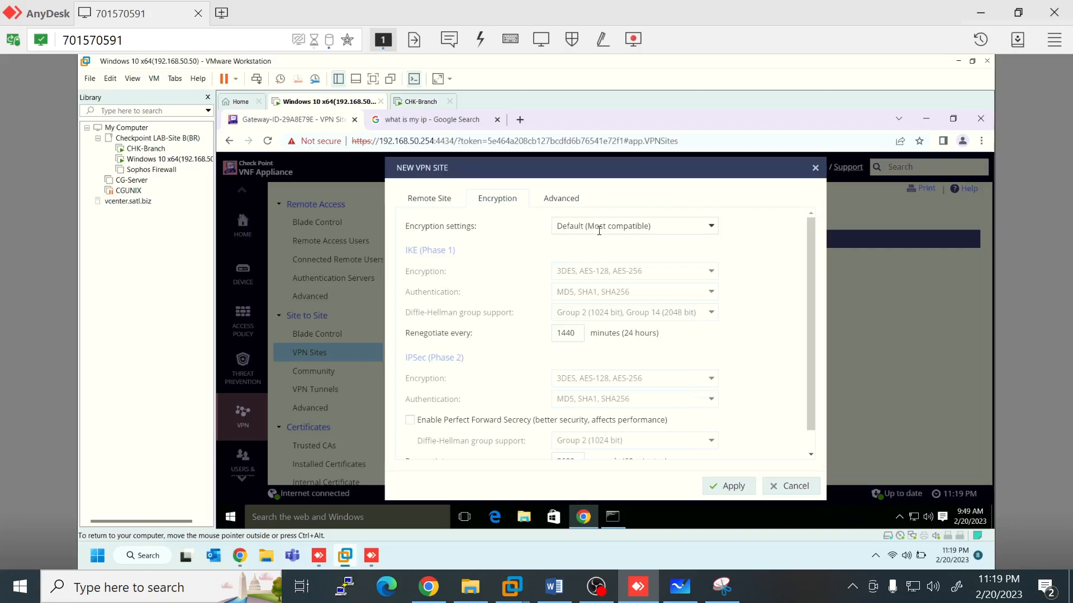
{"action": "left_click", "coordinate": [712, 235]}
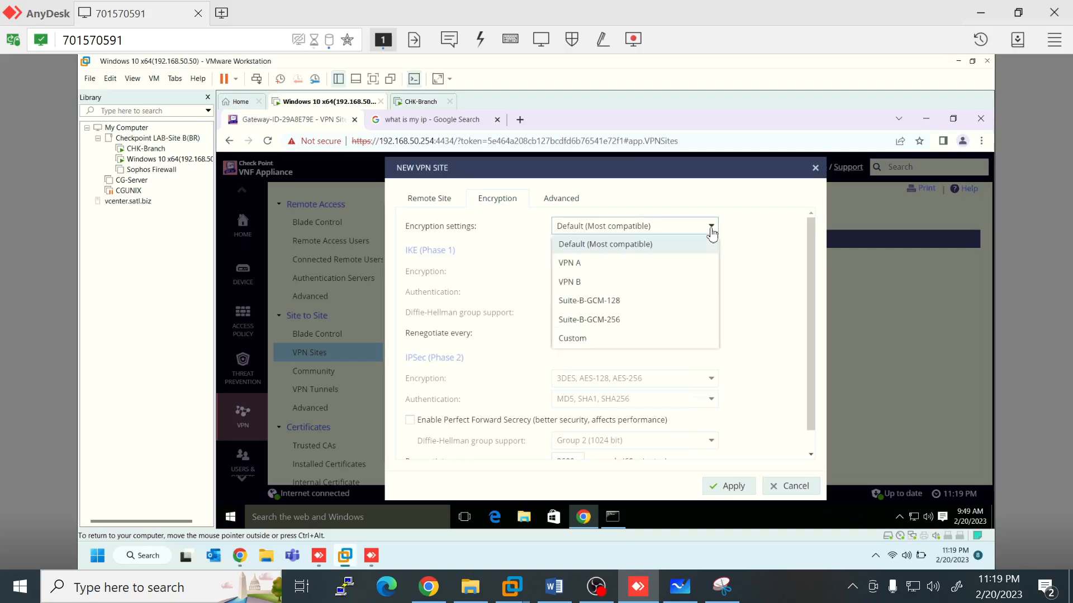
{"action": "left_click", "coordinate": [582, 339]}
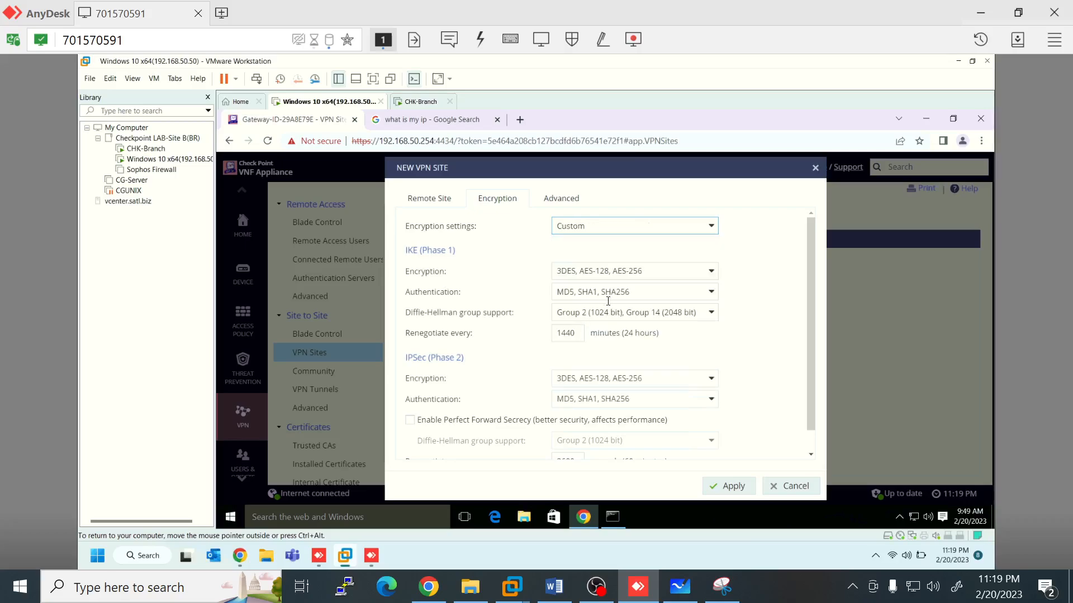
{"action": "left_click", "coordinate": [712, 271]}
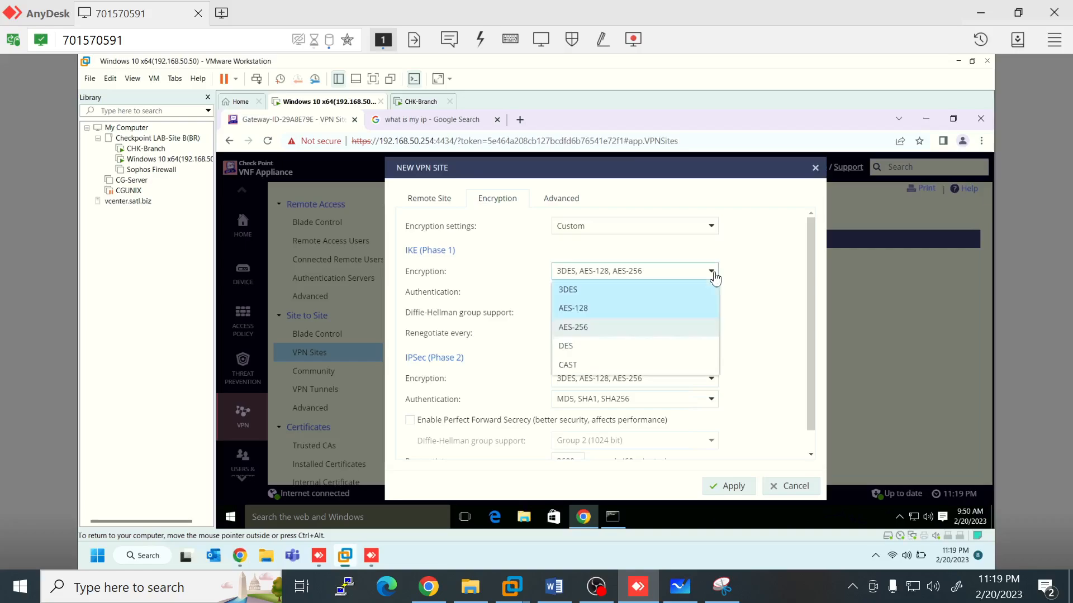
{"action": "left_click", "coordinate": [576, 335]}
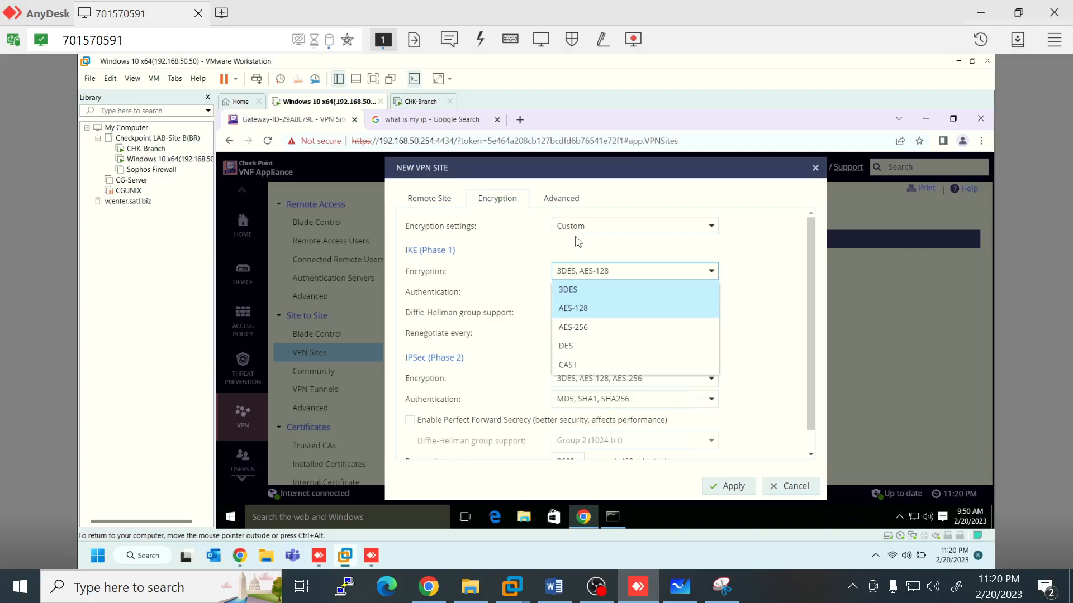
{"action": "left_click", "coordinate": [712, 233]}
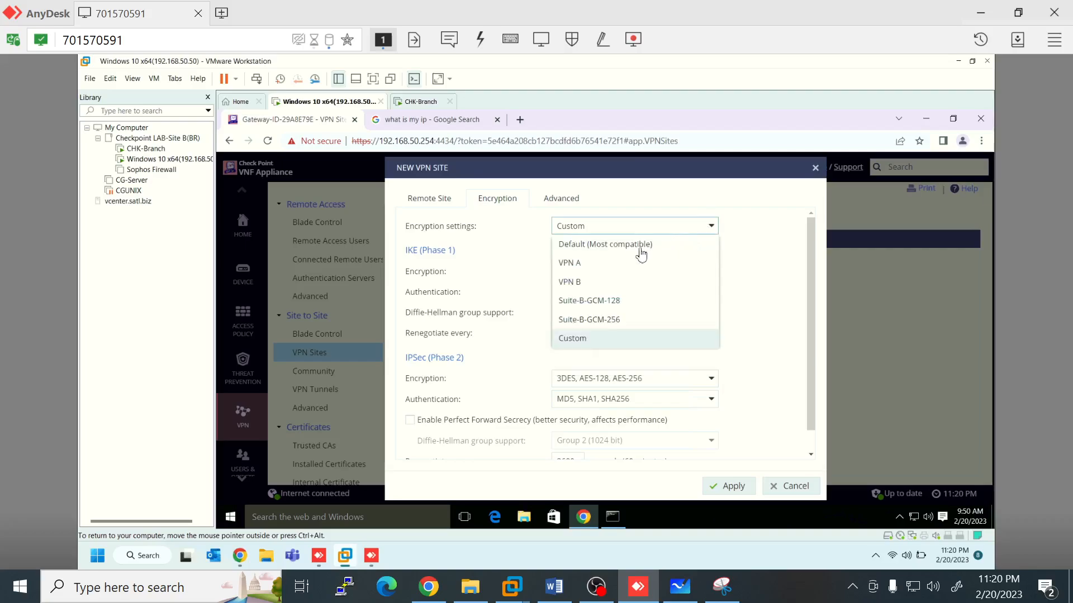
Step: Revert encryption to Default (Most compatible), review the IKE and IPsec values, then view Advanced settings
{"action": "left_click", "coordinate": [608, 253]}
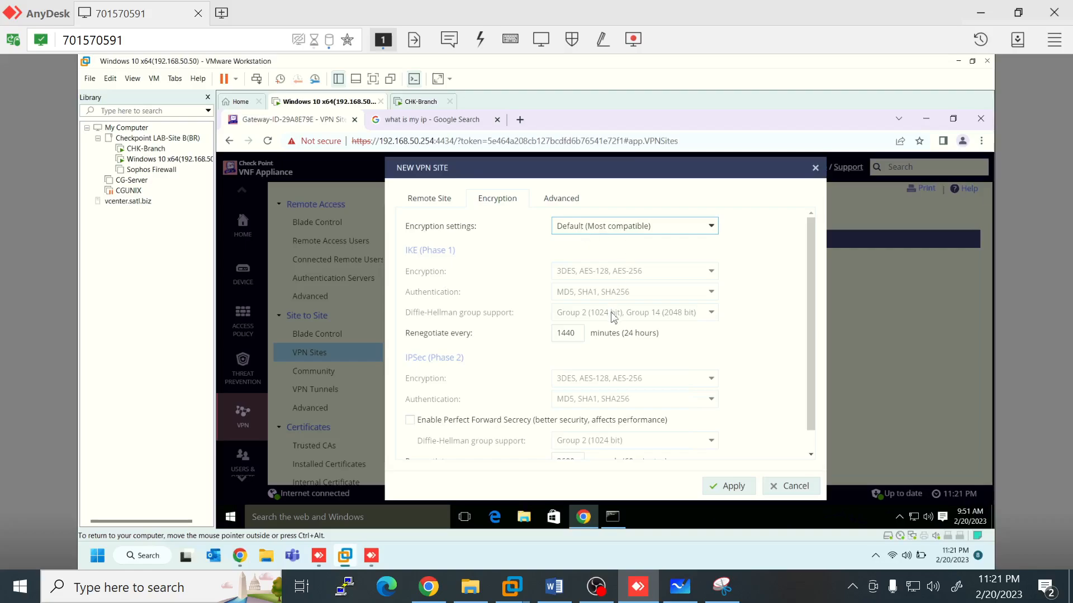
{"action": "scroll", "coordinate": [613, 315], "scroll_direction": "down", "scroll_amount": 1}
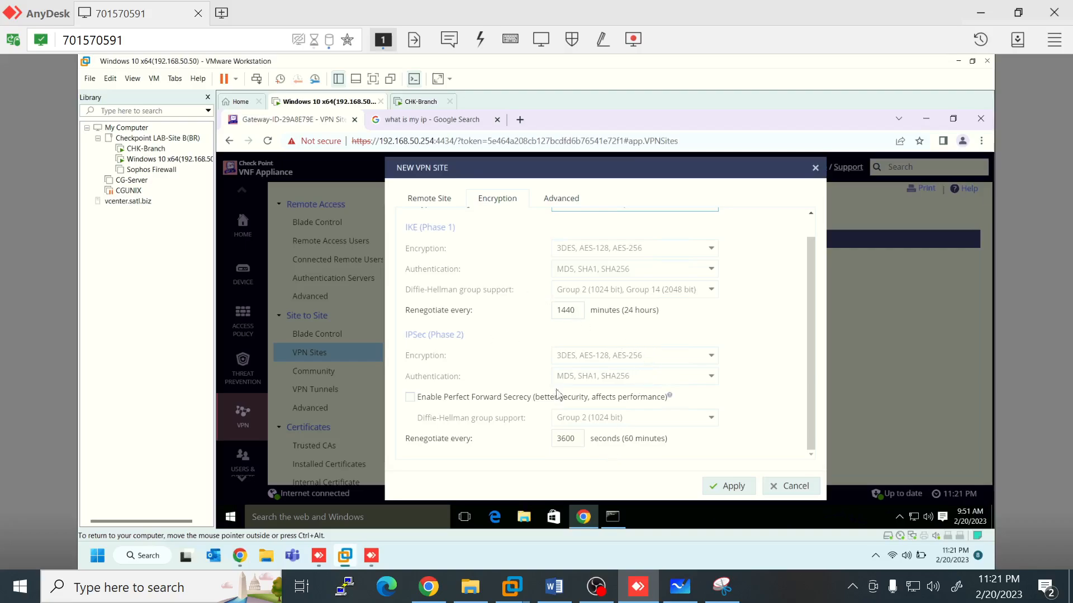
{"action": "scroll", "coordinate": [559, 398], "scroll_direction": "up", "scroll_amount": 1}
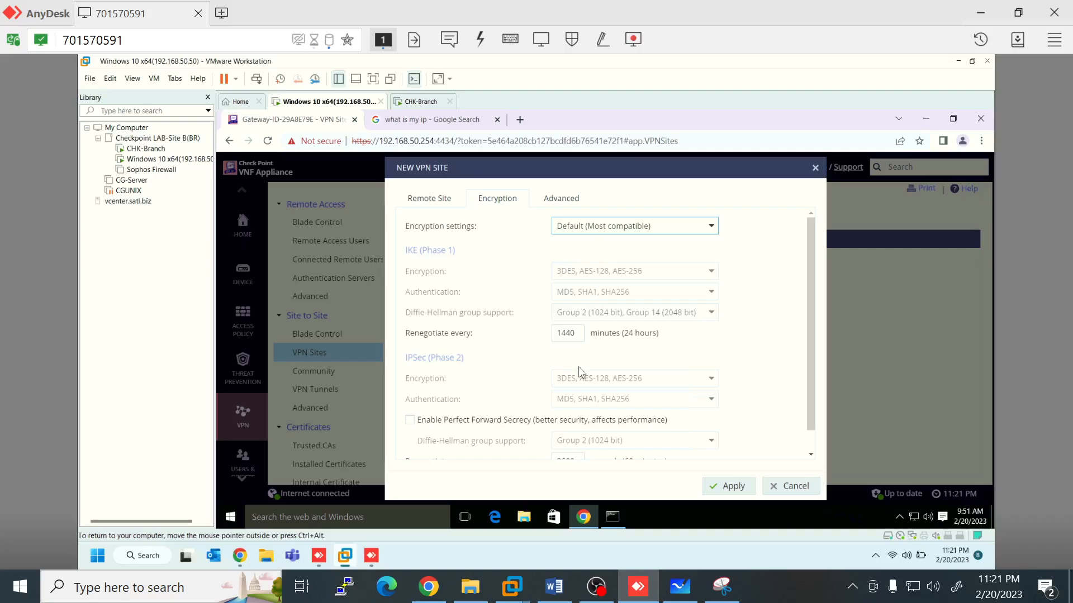
{"action": "left_click", "coordinate": [560, 202]}
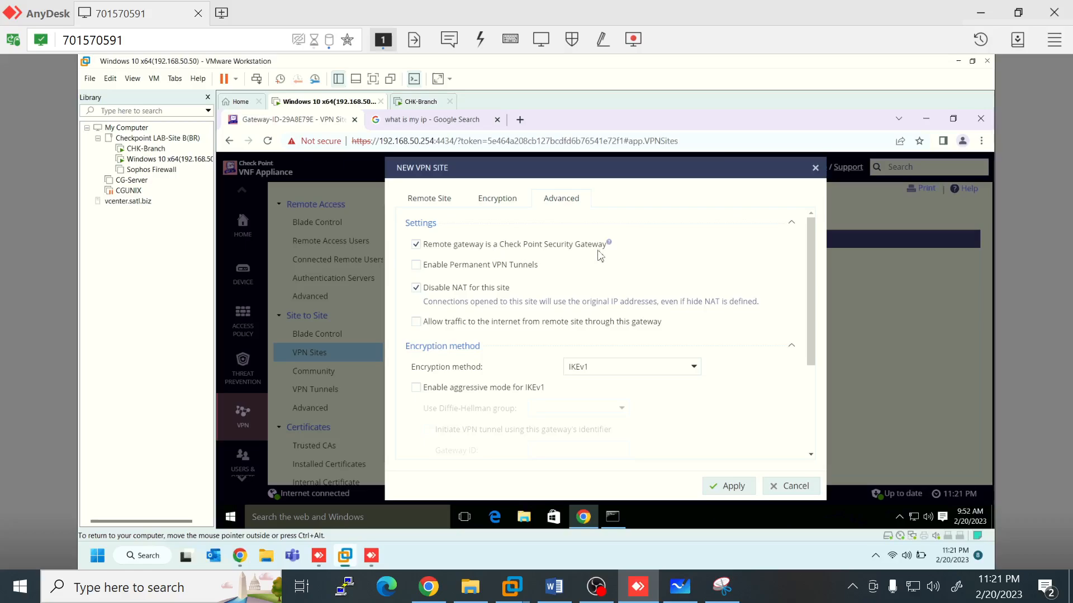
Step: Enable permanent VPN tunnels and keep the encryption method at IKEv1
{"action": "mouse_move", "coordinate": [610, 246]}
{"action": "left_click", "coordinate": [417, 266]}
{"action": "left_click", "coordinate": [692, 370]}
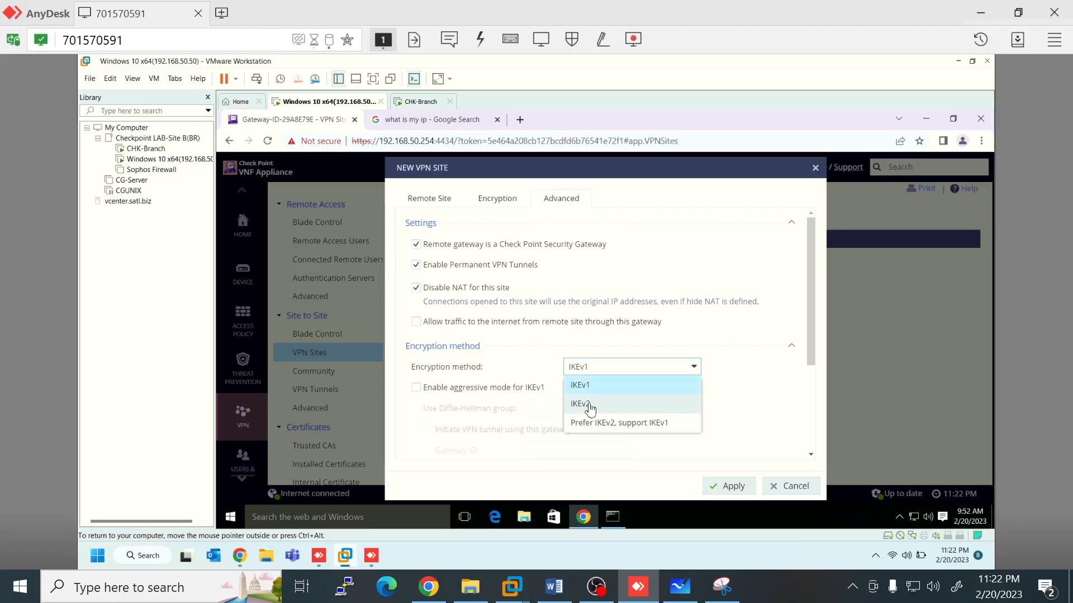
{"action": "left_click", "coordinate": [597, 351]}
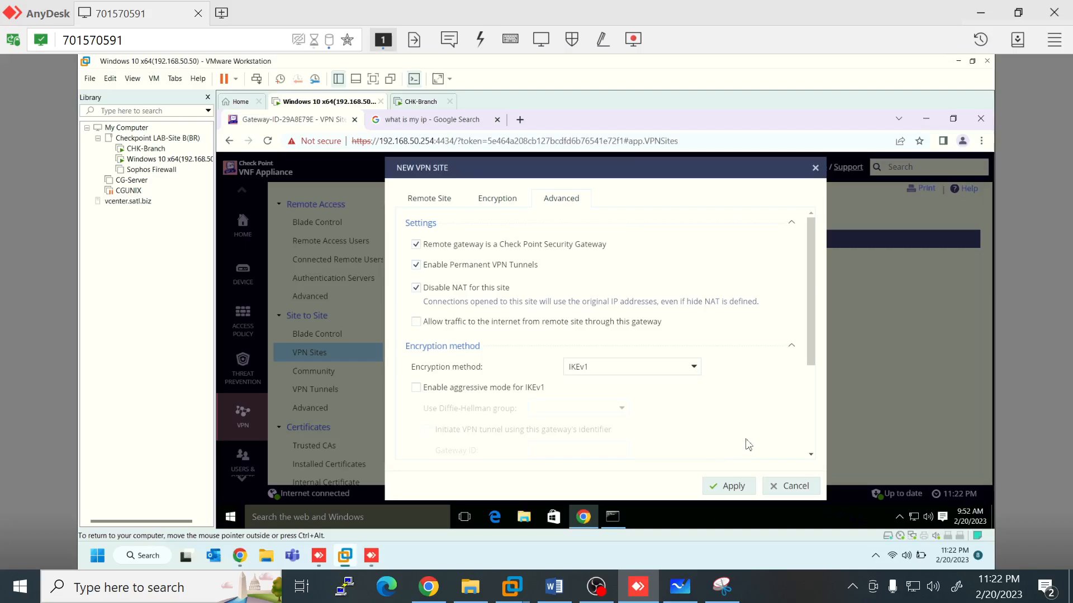
Step: Review the Remote Site details with HO-Network and save the new VPN site
{"action": "scroll", "coordinate": [745, 445], "scroll_direction": "down", "scroll_amount": 1}
{"action": "scroll", "coordinate": [761, 468], "scroll_direction": "down", "scroll_amount": 2}
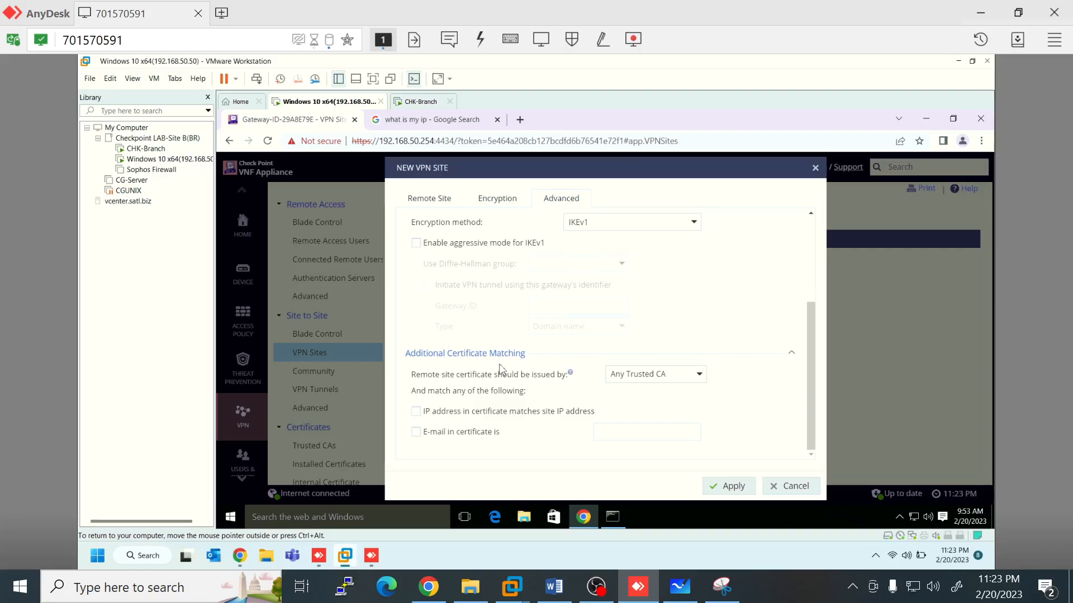
{"action": "scroll", "coordinate": [509, 366], "scroll_direction": "up", "scroll_amount": 1}
{"action": "scroll", "coordinate": [510, 366], "scroll_direction": "up", "scroll_amount": 4}
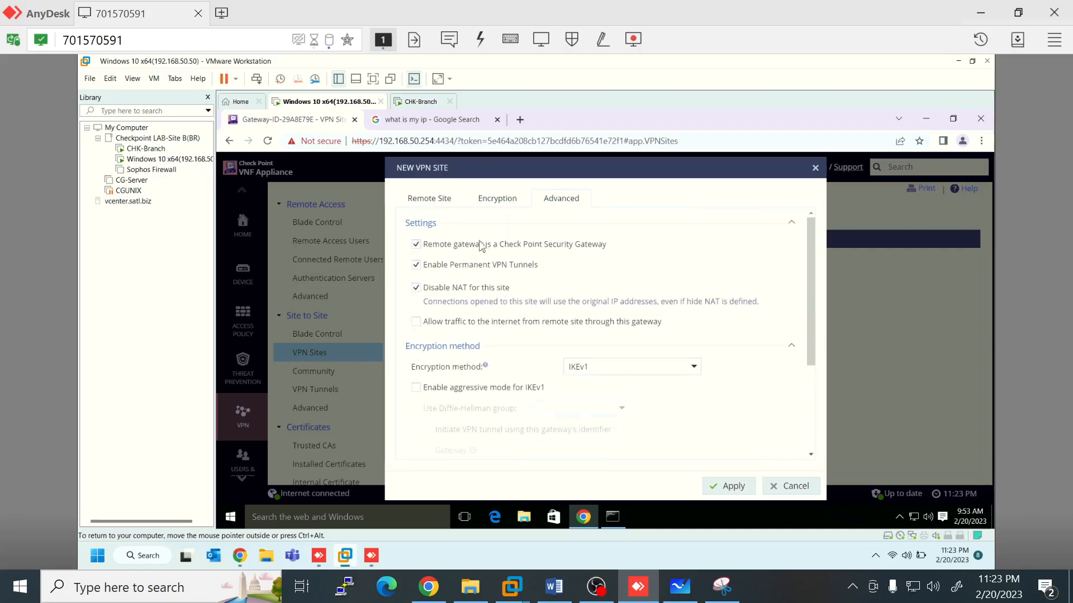
{"action": "left_click", "coordinate": [441, 199]}
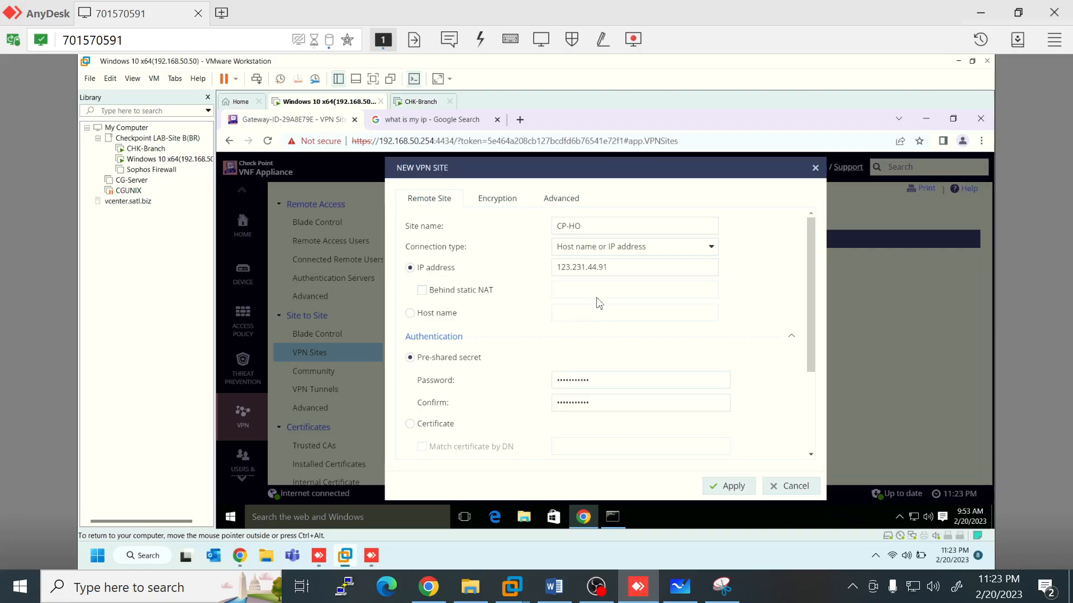
{"action": "scroll", "coordinate": [745, 471], "scroll_direction": "down", "scroll_amount": 2}
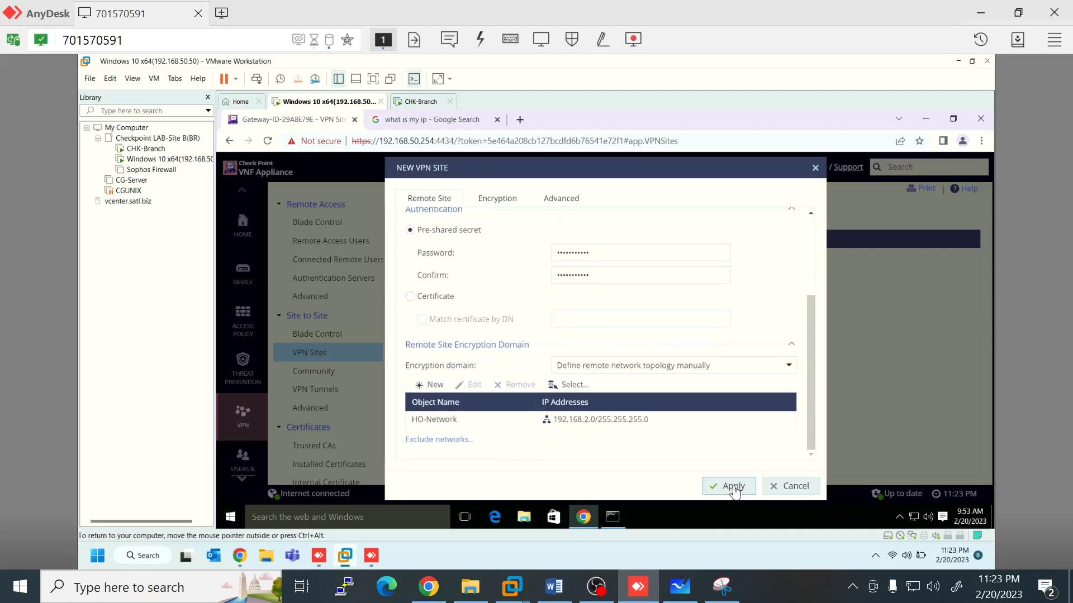
{"action": "left_click", "coordinate": [733, 486]}
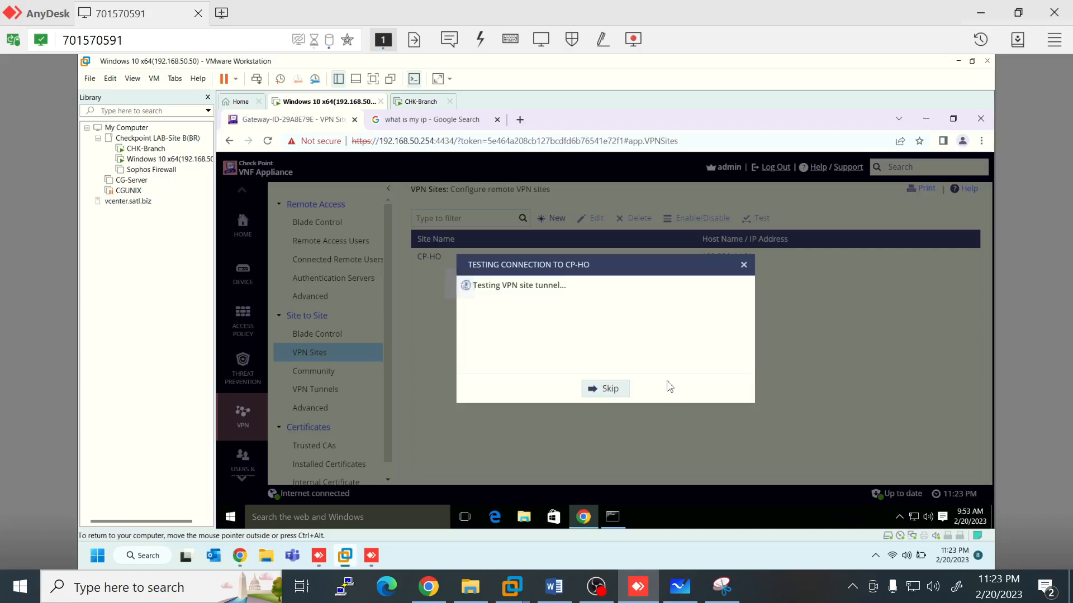
Step: Skip the tunnel test so CP-HO at 123.231.44.91 is listed, then go to Access Policy
{"action": "left_click", "coordinate": [613, 392]}
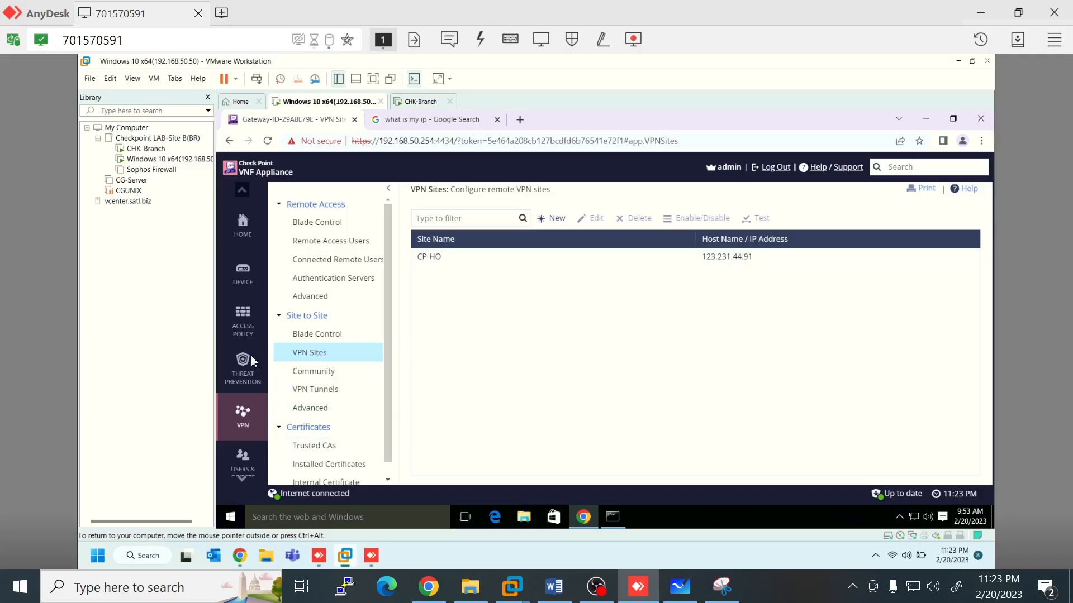
{"action": "left_click", "coordinate": [249, 326]}
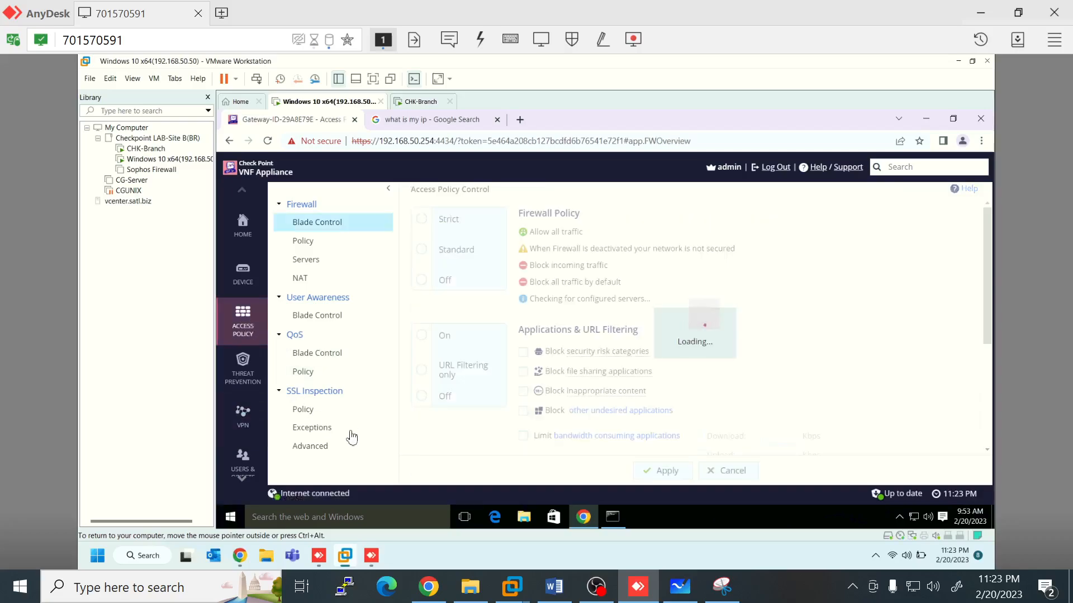
Step: Inspect the auto-generated VPN Sites firewall rule and close it without changes
{"action": "left_click", "coordinate": [310, 245]}
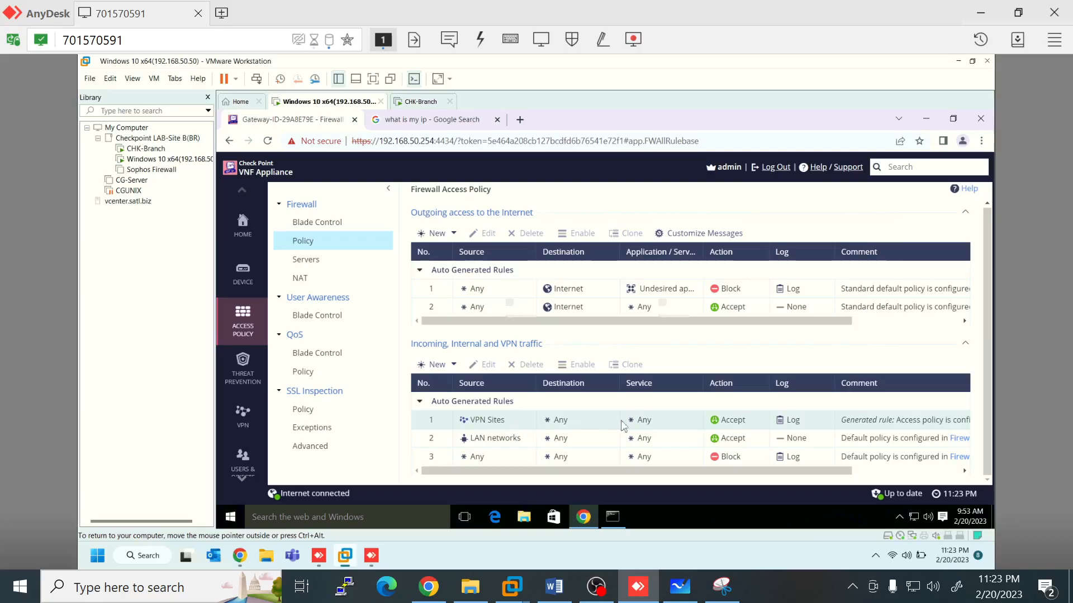
{"action": "double_click", "coordinate": [507, 422]}
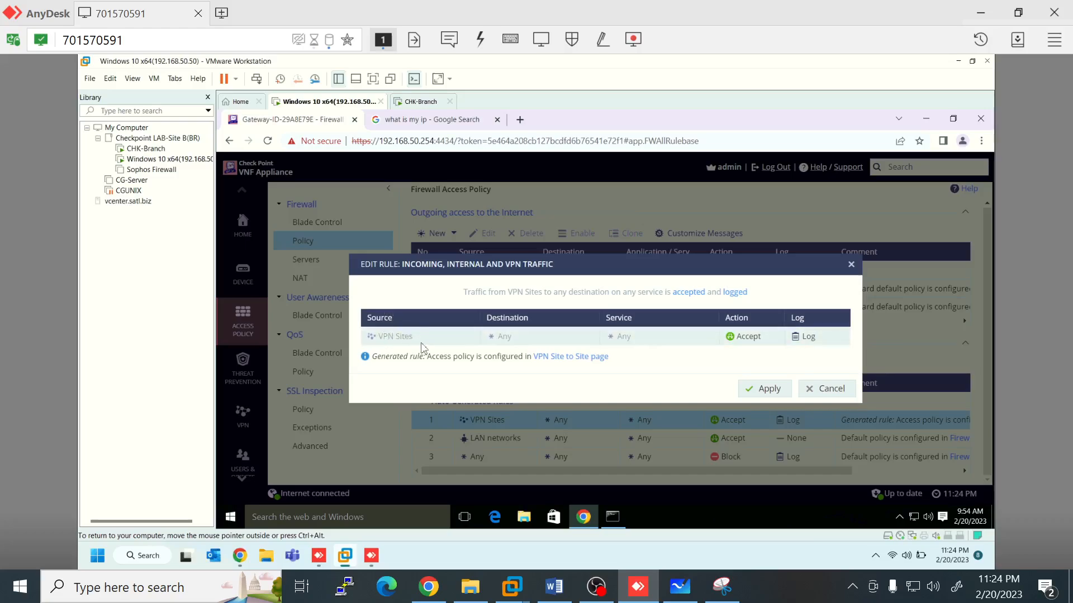
{"action": "left_click", "coordinate": [841, 394]}
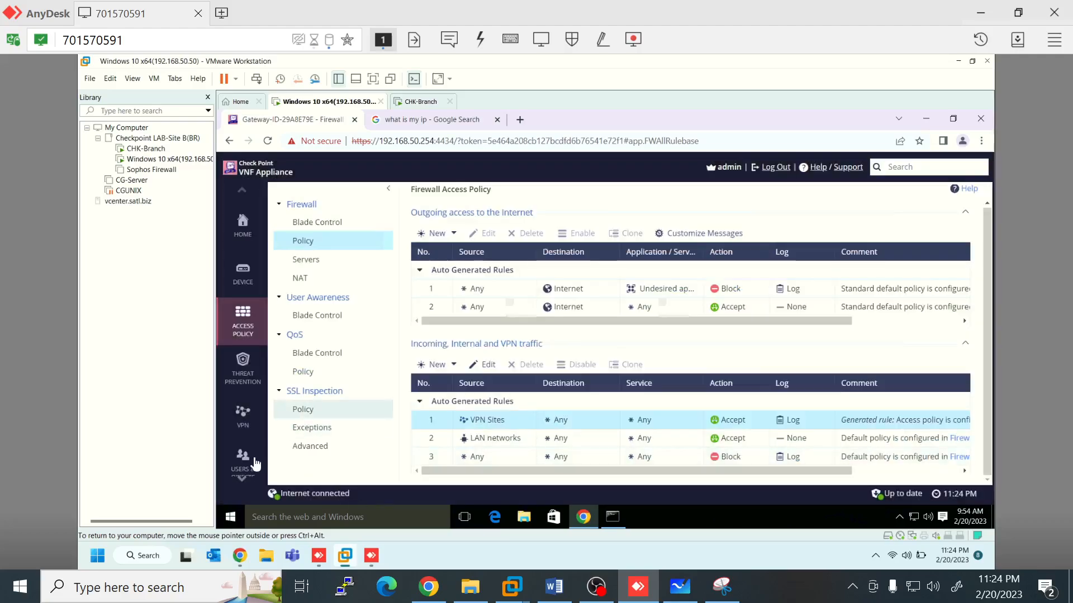
Step: Browse the Network Objects list, then return to Access Policy and the VPN site configuration
{"action": "left_click", "coordinate": [241, 455]}
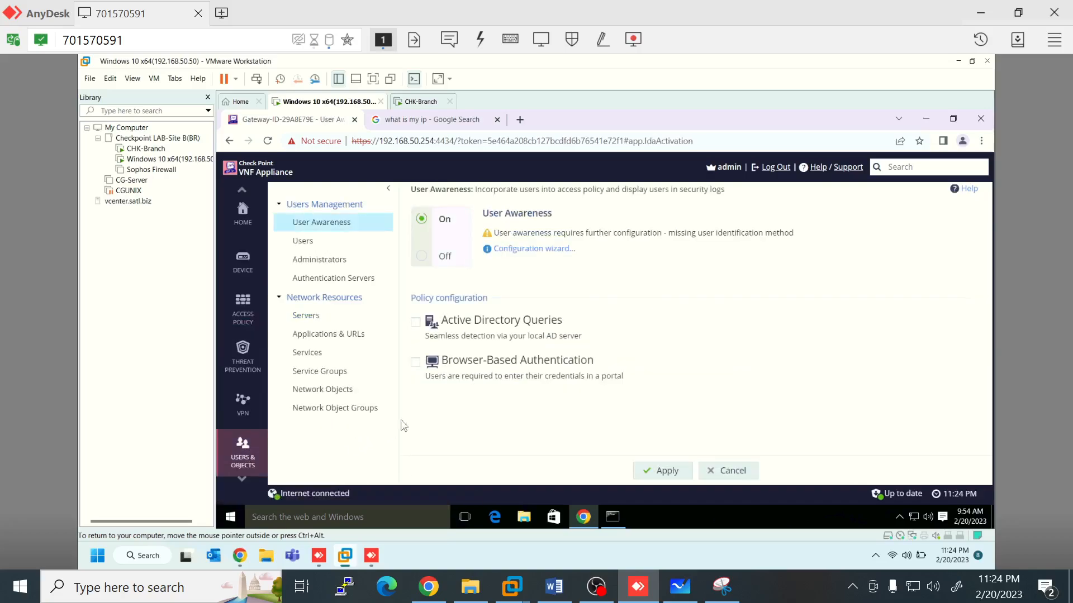
{"action": "left_click", "coordinate": [322, 392]}
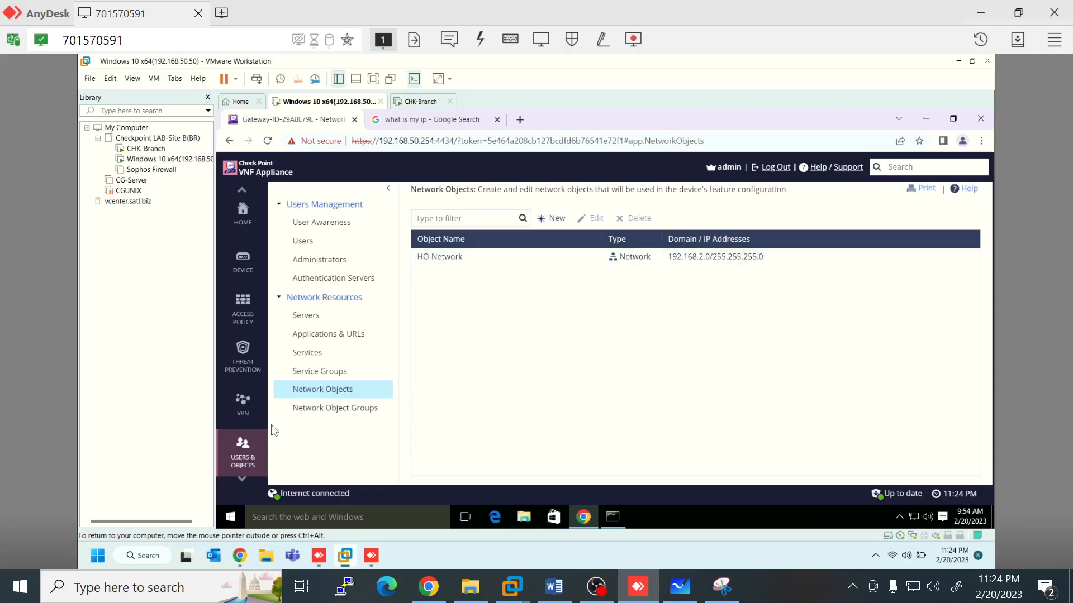
{"action": "left_click", "coordinate": [243, 311]}
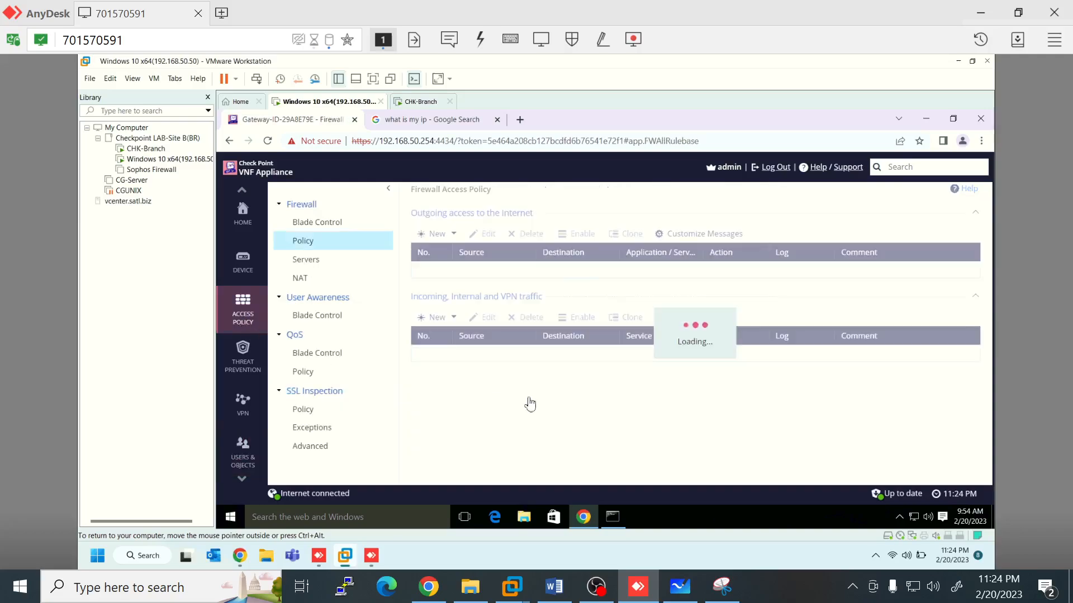
{"action": "left_click", "coordinate": [243, 407]}
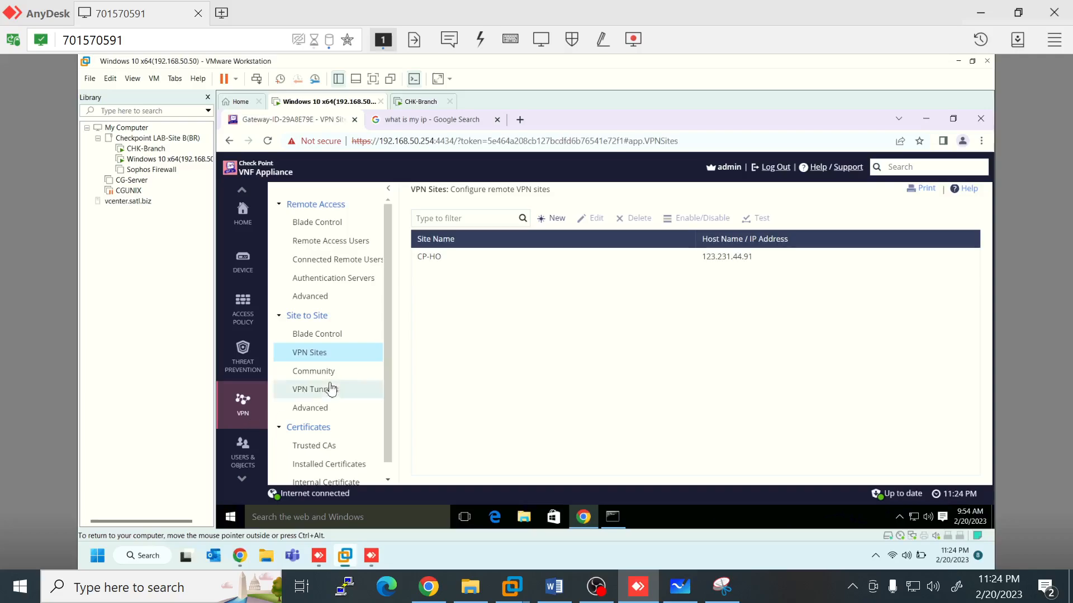
Step: Check the CP-HO tunnel status (Initializing), then view Site to Site Advanced Settings with DPD monitoring
{"action": "left_click", "coordinate": [316, 391]}
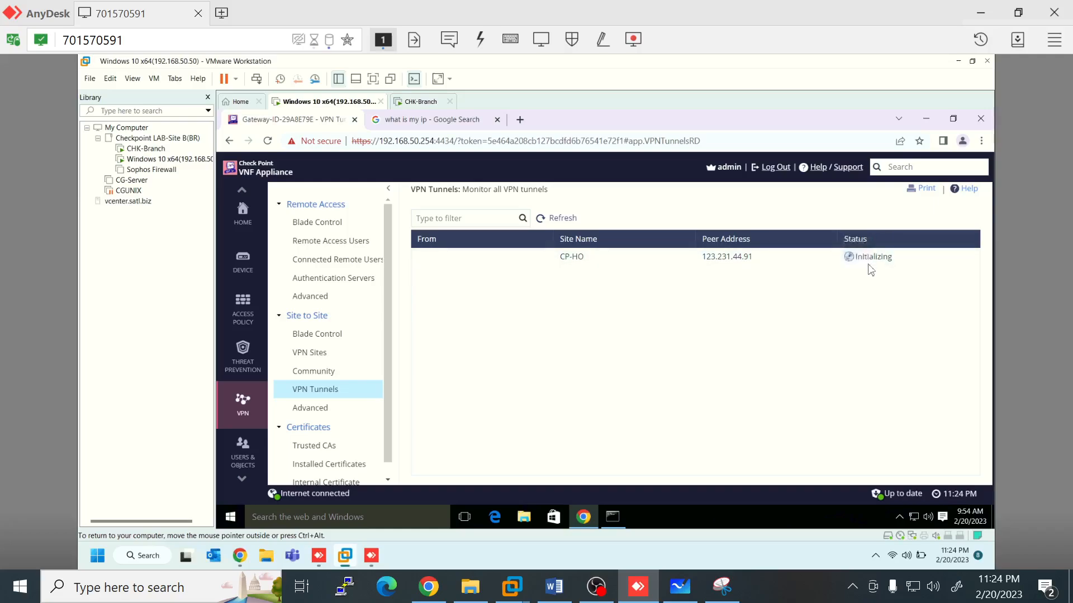
{"action": "left_click", "coordinate": [330, 414]}
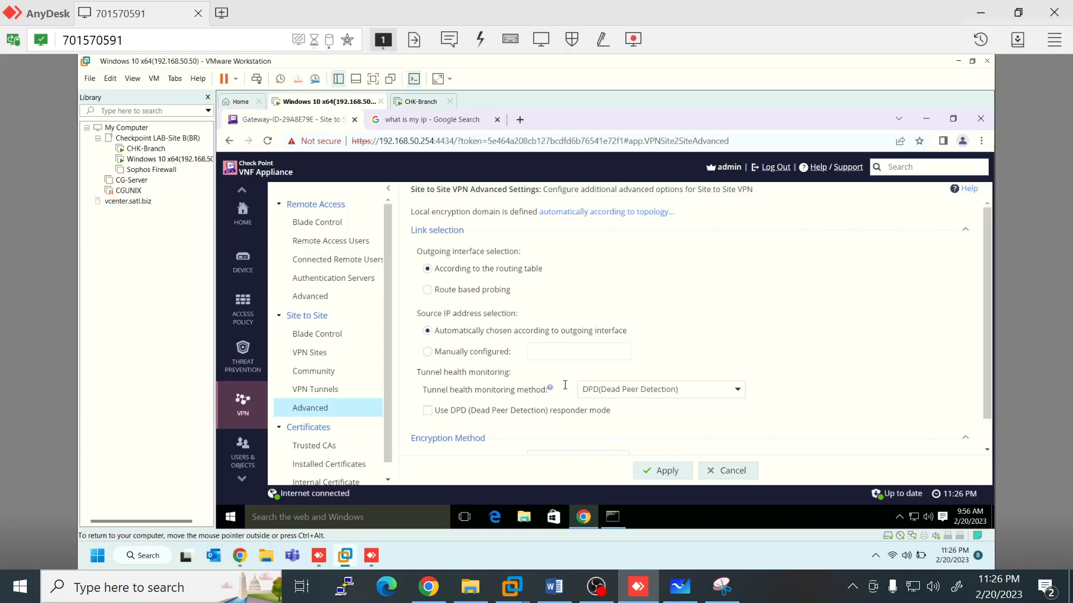
{"action": "scroll", "coordinate": [565, 385], "scroll_direction": "down", "scroll_amount": 1}
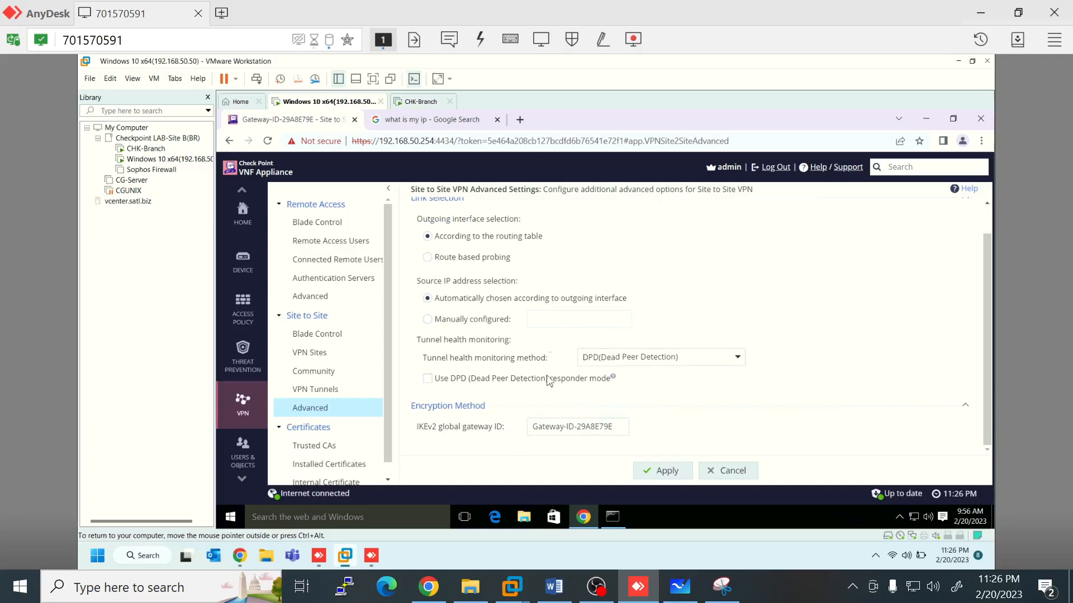
{"action": "scroll", "coordinate": [549, 381], "scroll_direction": "up", "scroll_amount": 1}
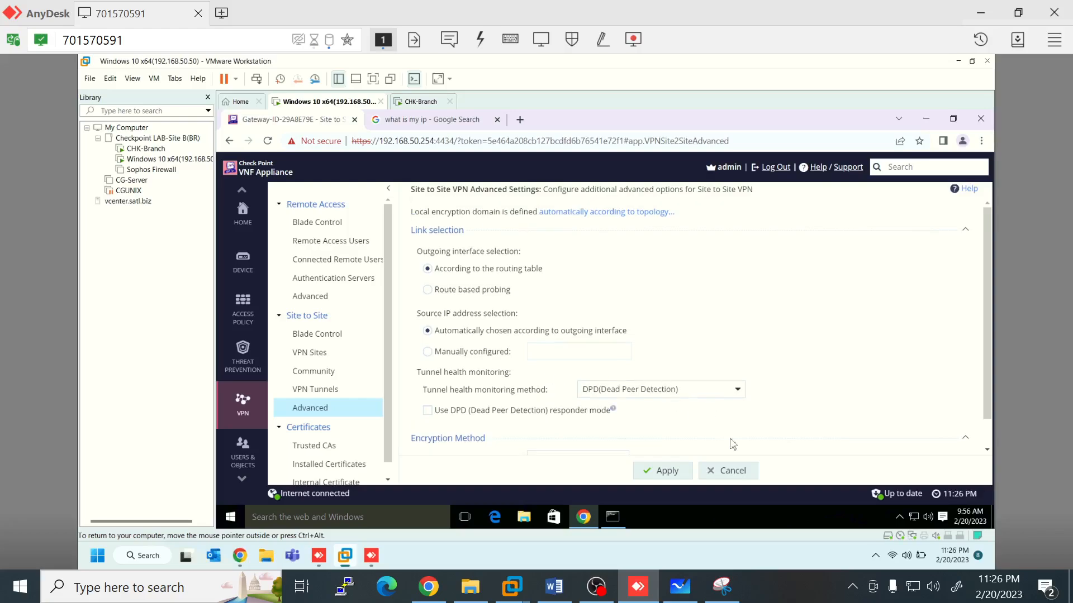
{"action": "left_click", "coordinate": [740, 472]}
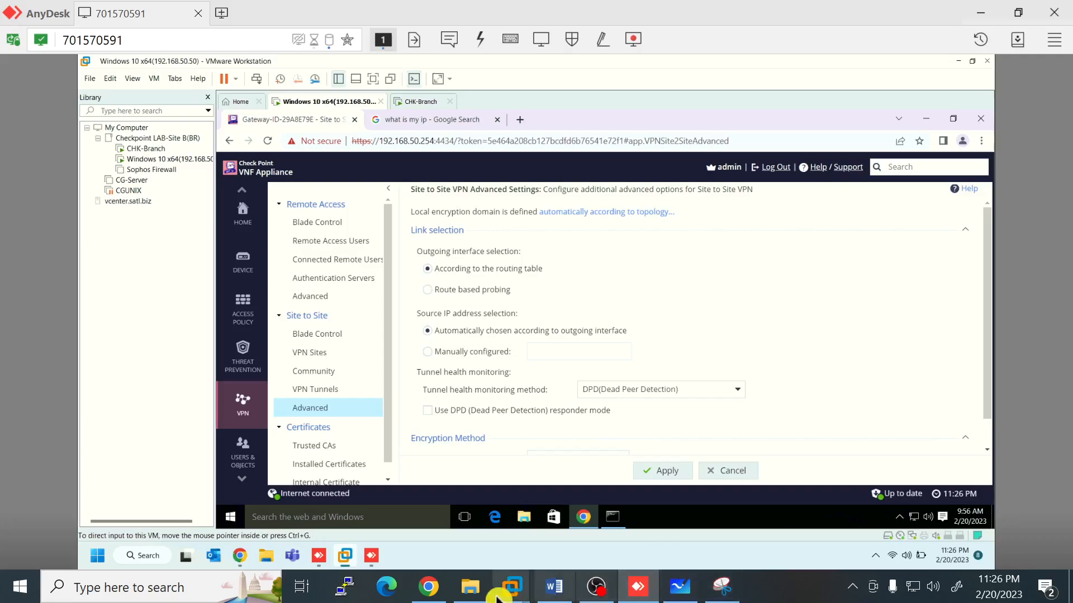
Step: Bring Chrome forward, close the stray DevTools tab, and start a fresh tab for router address 192.168.8.1
{"action": "left_click", "coordinate": [440, 595]}
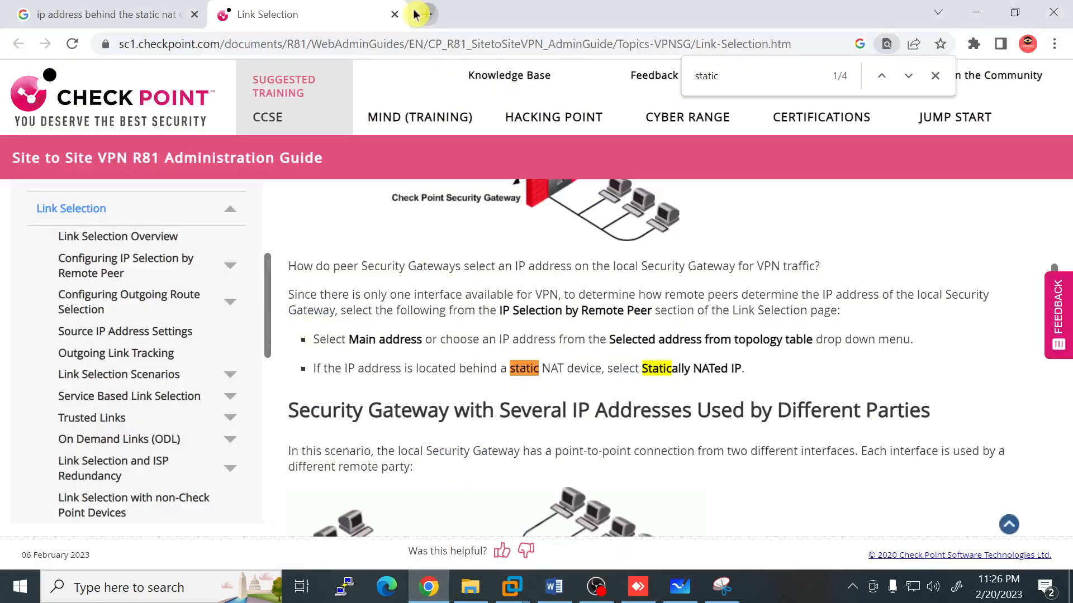
{"action": "left_click", "coordinate": [424, 22]}
{"action": "left_click", "coordinate": [422, 43]}
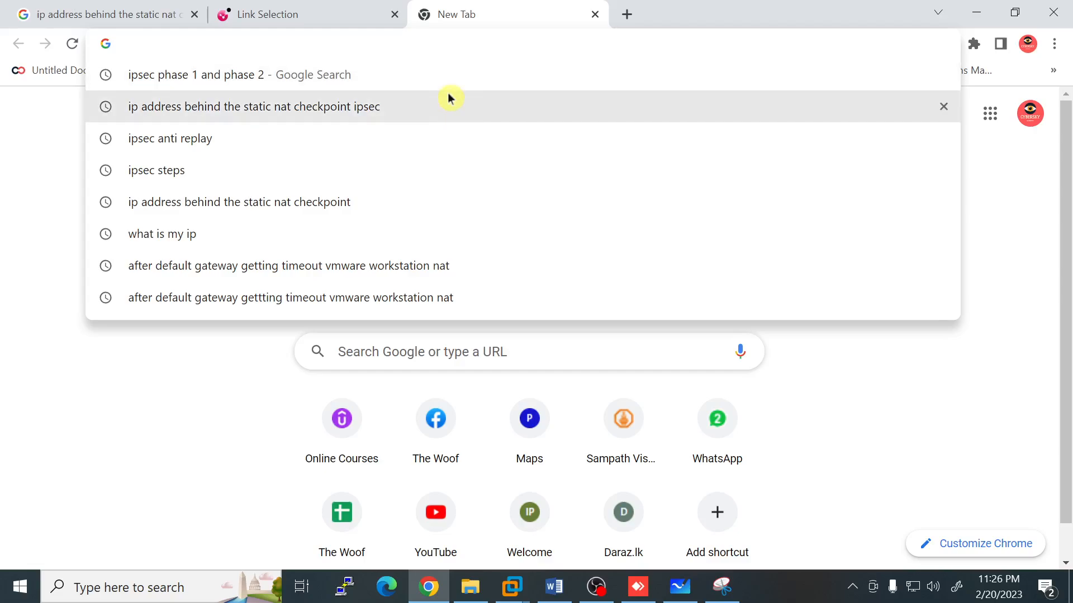
{"action": "type", "text": "8"}
{"action": "key", "text": "F12"}
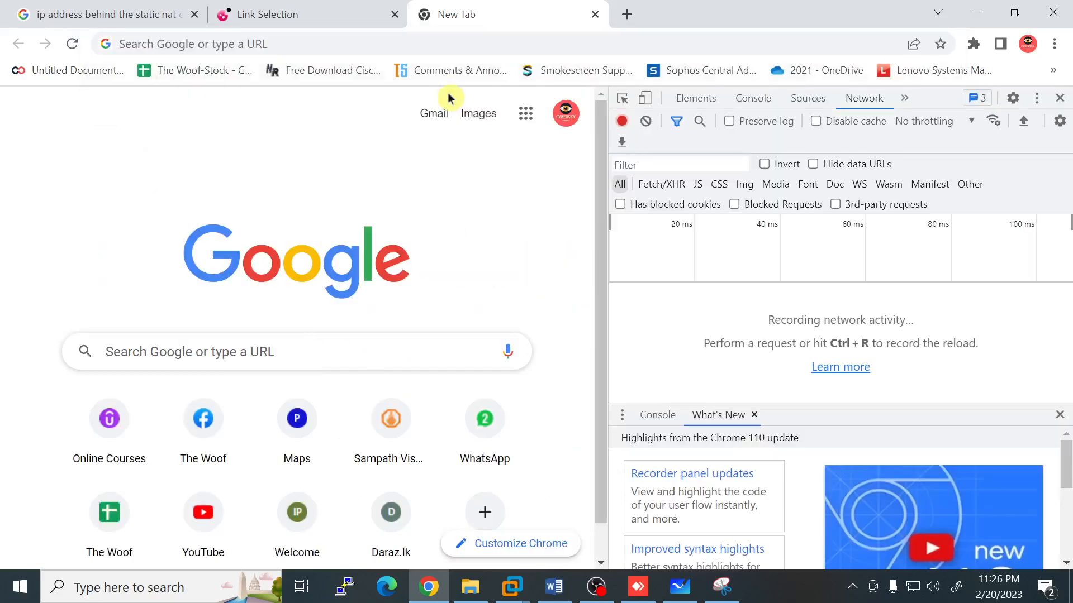
{"action": "left_click", "coordinate": [595, 14]}
{"action": "left_click", "coordinate": [427, 14]}
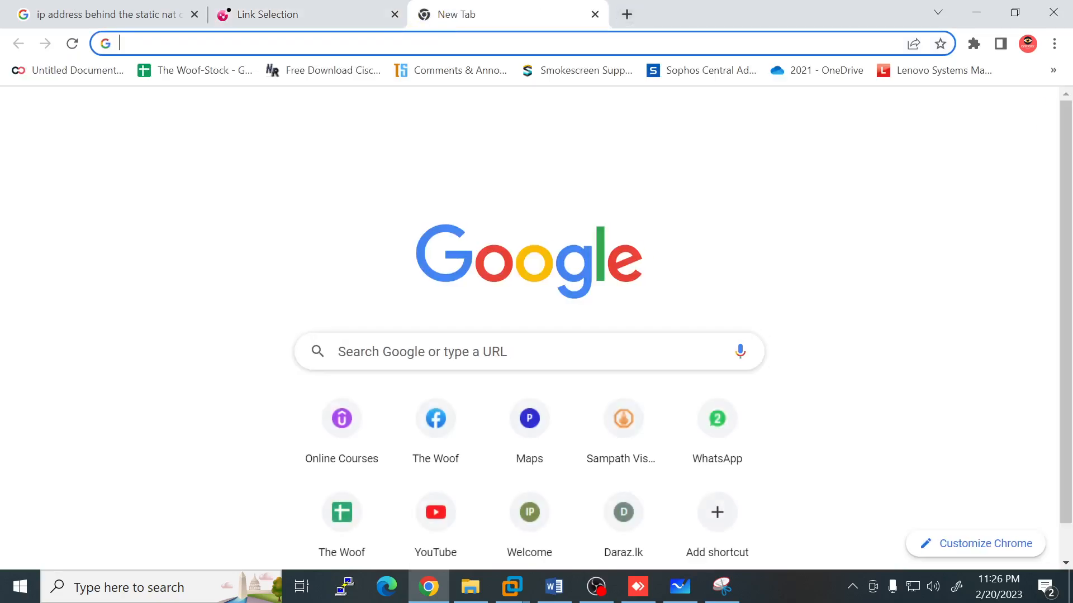
Step: Log in to the Dialog 4G router's web page at 192.168.8.1 with the saved credentials
{"action": "type", "text": "192.168.8.1"}
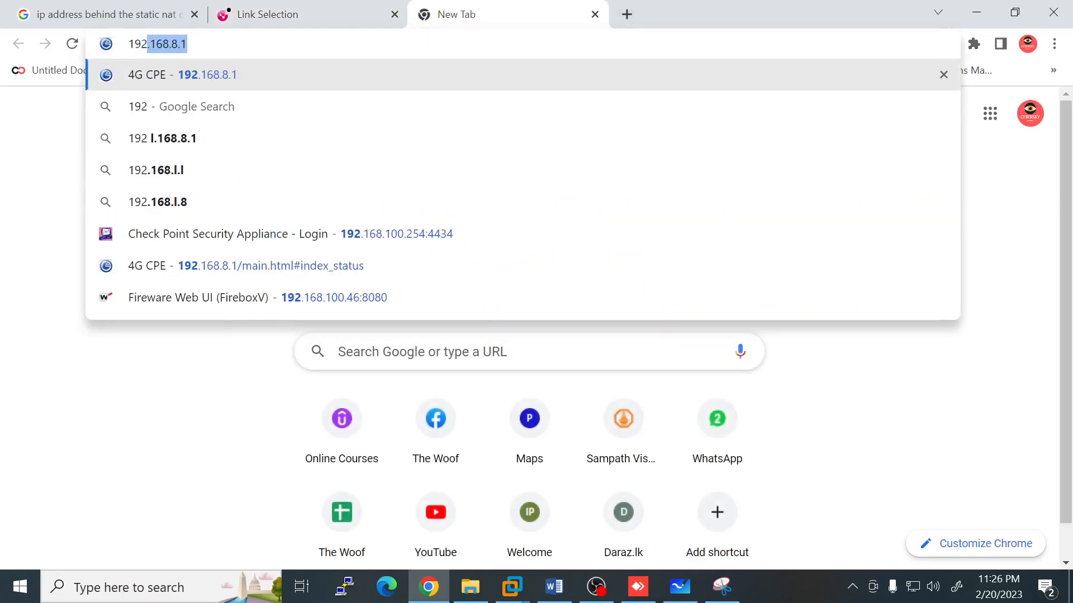
{"action": "left_click", "coordinate": [256, 73]}
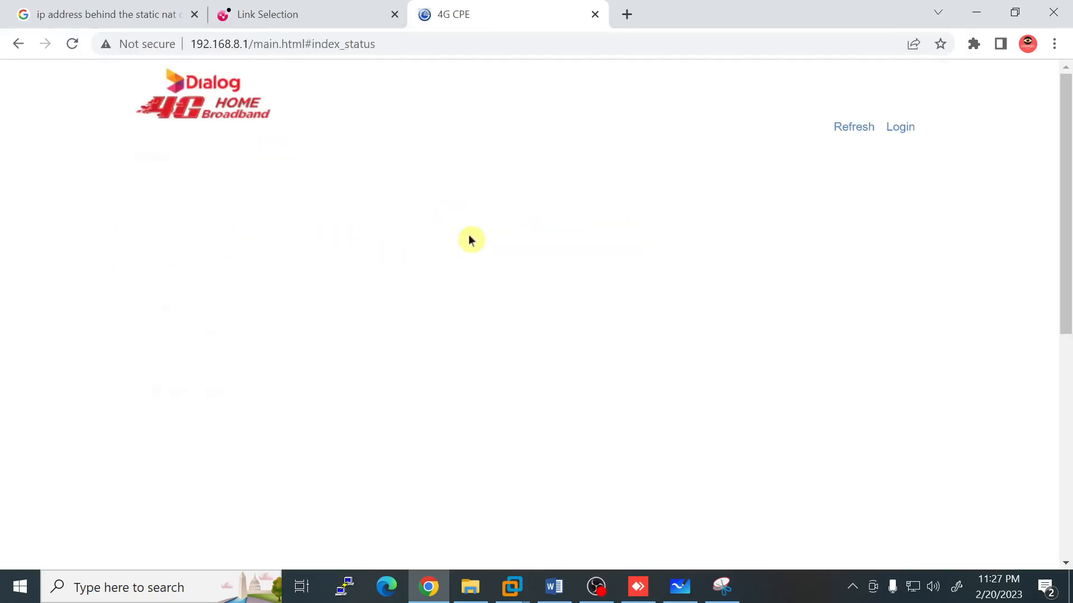
{"action": "left_click", "coordinate": [898, 127]}
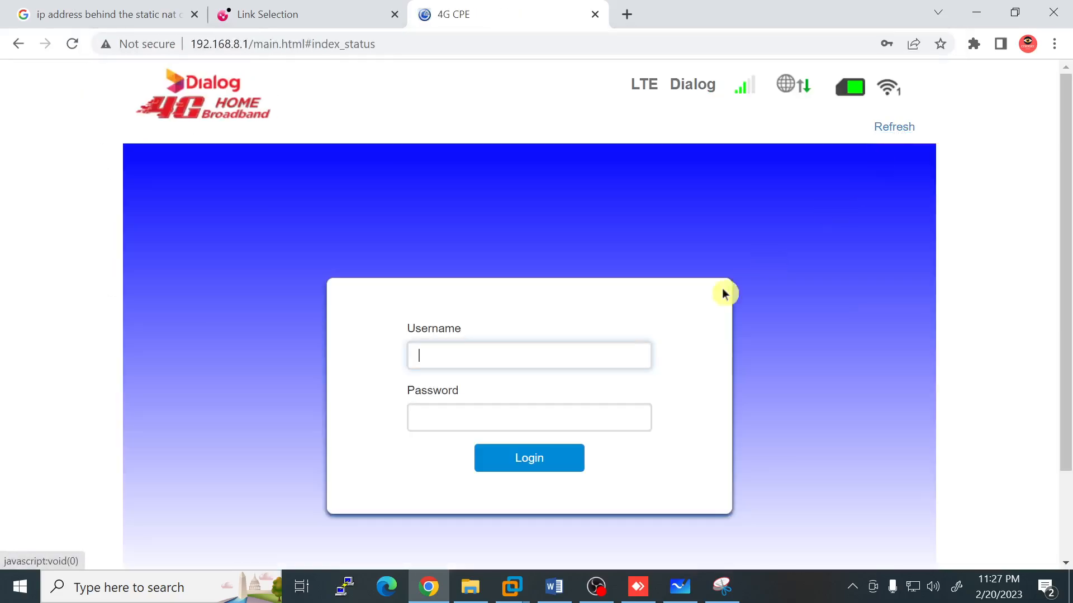
{"action": "left_click", "coordinate": [531, 358]}
{"action": "left_click", "coordinate": [555, 412]}
{"action": "left_click", "coordinate": [522, 458]}
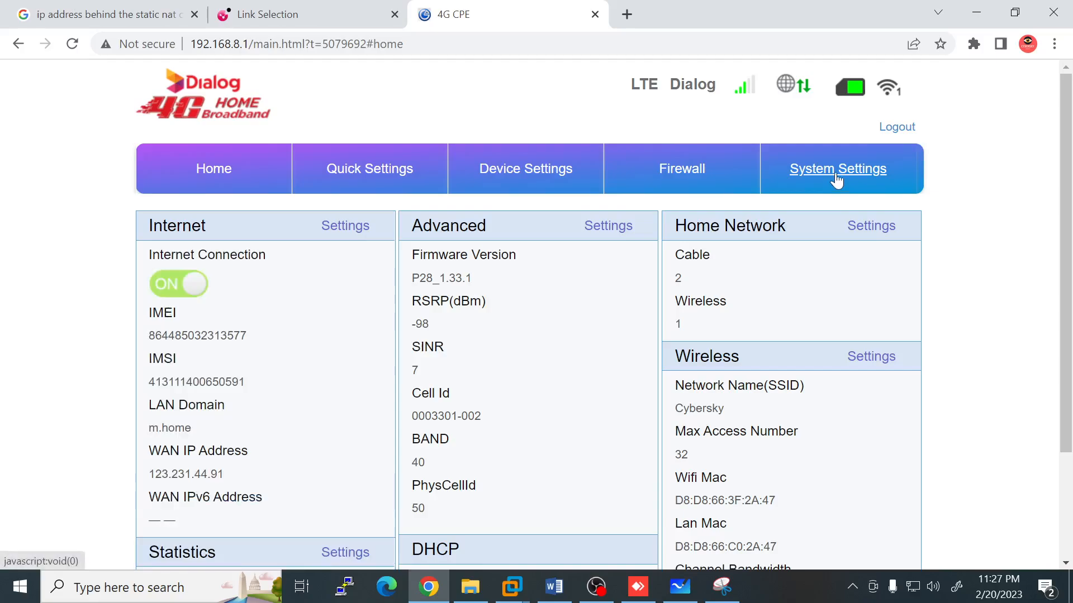
Step: Confirm the router's Firewall DMZ host is set to 192.168.8.254
{"action": "left_click", "coordinate": [836, 180]}
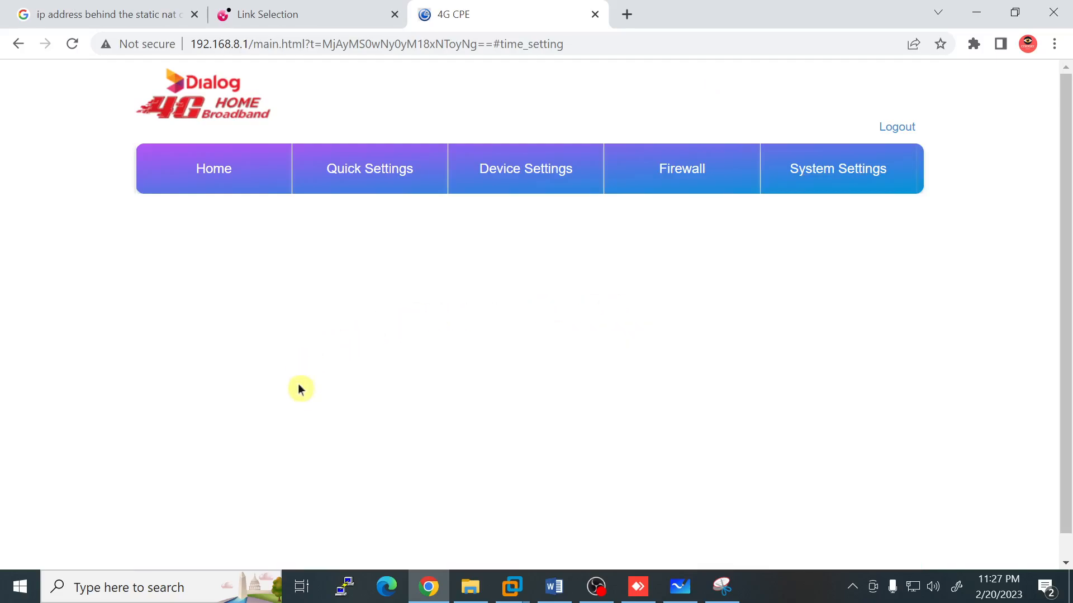
{"action": "scroll", "coordinate": [220, 434], "scroll_direction": "down", "scroll_amount": 3}
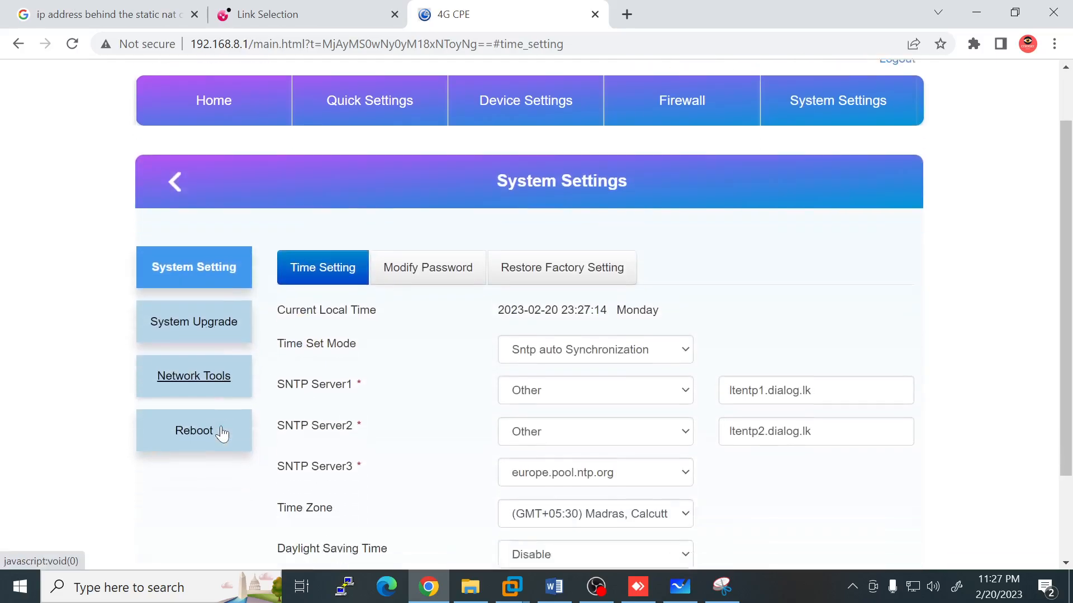
{"action": "scroll", "coordinate": [447, 335], "scroll_direction": "up", "scroll_amount": 3}
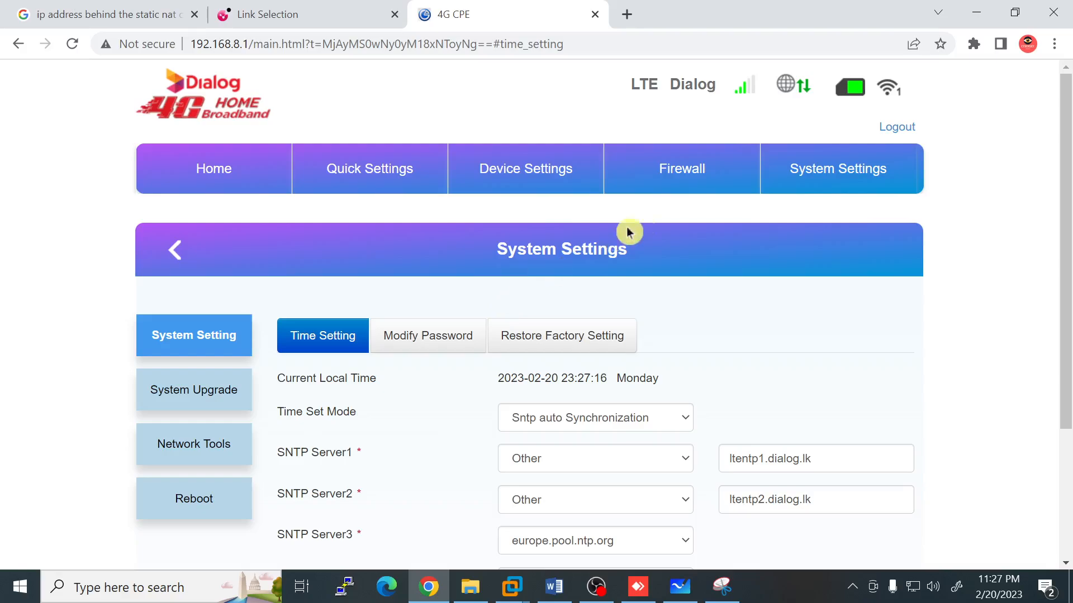
{"action": "left_click", "coordinate": [682, 184]}
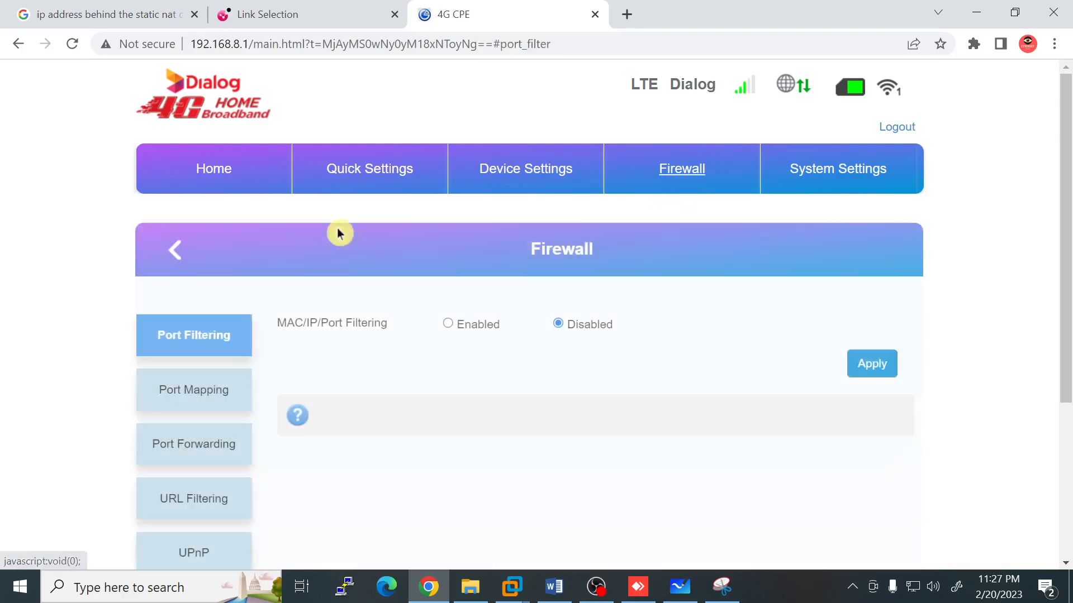
{"action": "scroll", "coordinate": [223, 414], "scroll_direction": "down", "scroll_amount": 3}
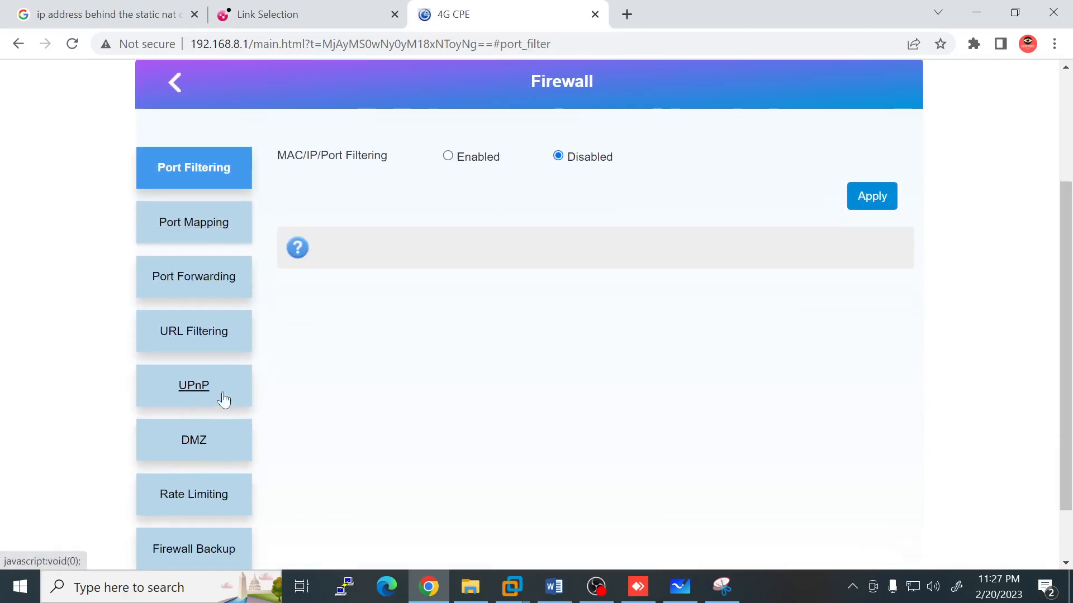
{"action": "left_click", "coordinate": [200, 439]}
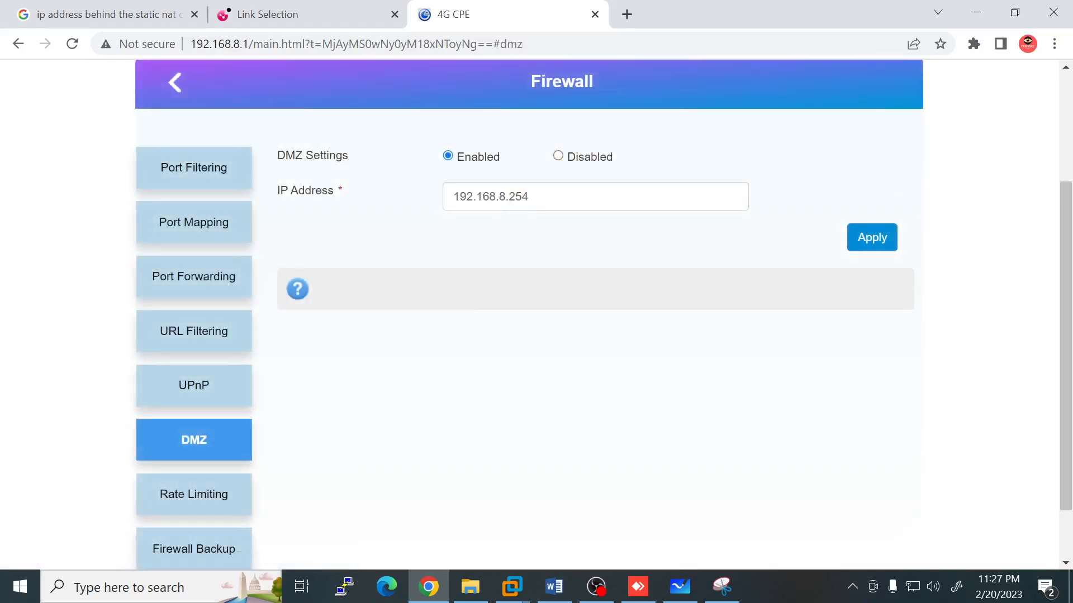
{"action": "left_click_drag", "start_coordinate": [529, 197], "coordinate": [452, 196]}
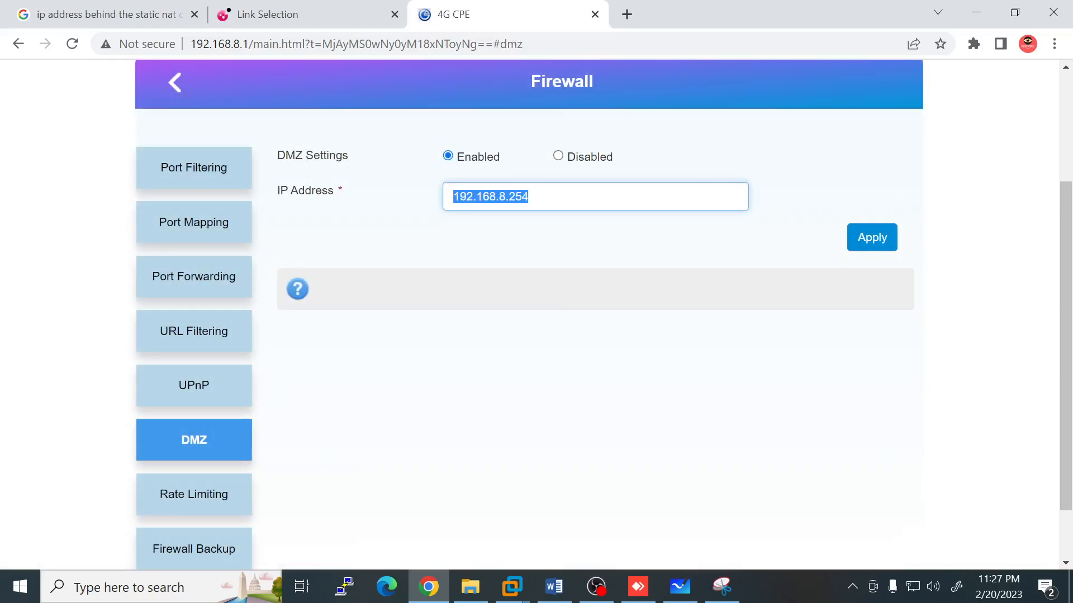
Step: Bring up the head-office IT001 VM's Windows sign-in screen in VMware
{"action": "left_click", "coordinate": [687, 588]}
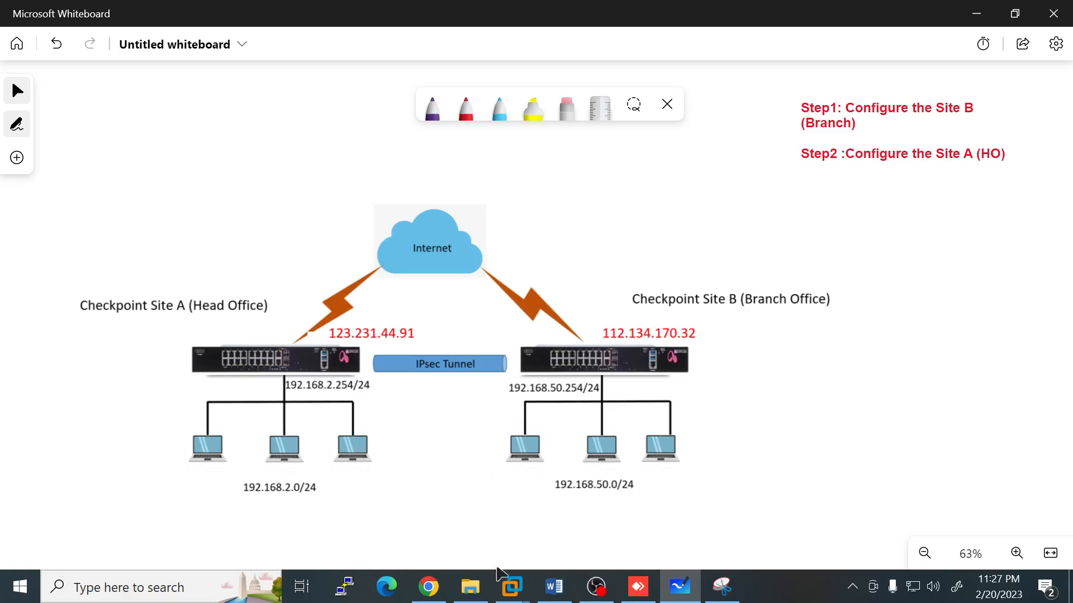
{"action": "mouse_move", "coordinate": [512, 587]}
{"action": "left_click", "coordinate": [500, 487]}
{"action": "left_click", "coordinate": [529, 358]}
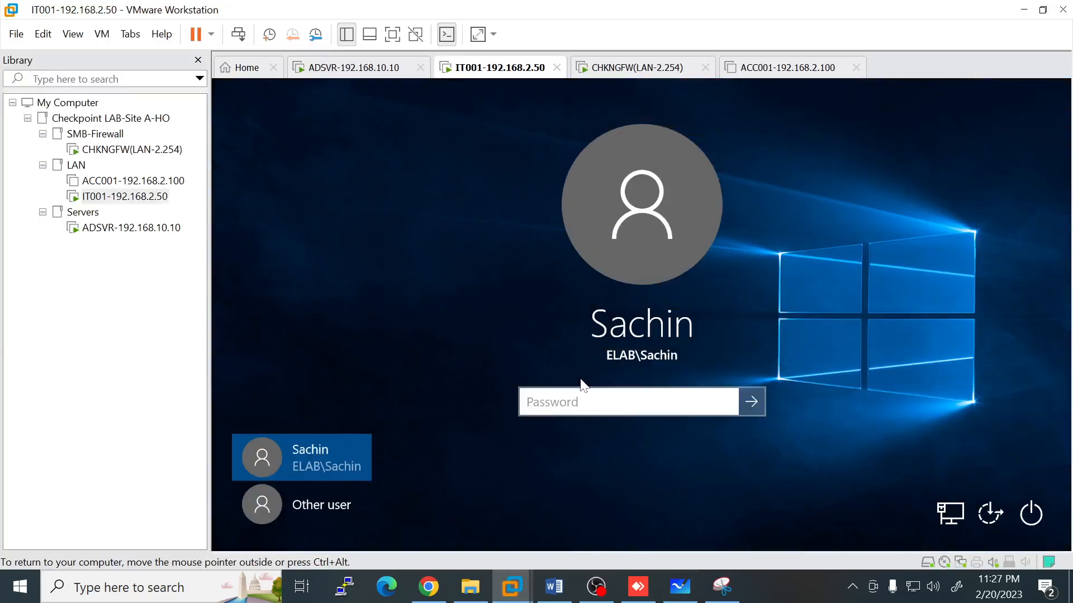
Step: Sign in to Windows with the account password, then log in to Cybersky-GW's portal as admin
{"action": "type", "text": "•••••••••"}
{"action": "key", "text": "Return"}
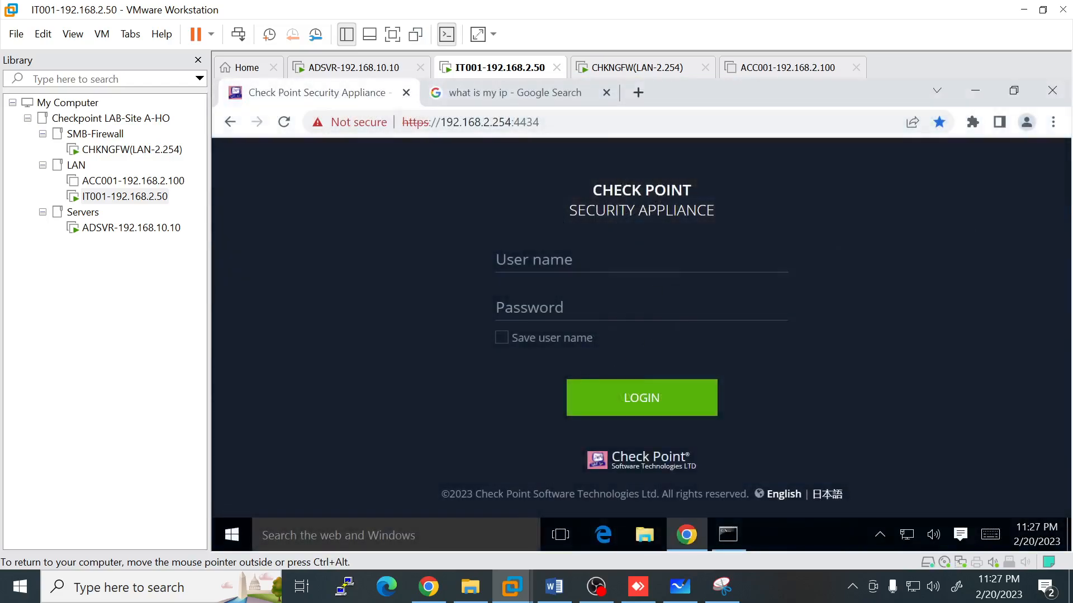
{"action": "type", "text": "admin••••"}
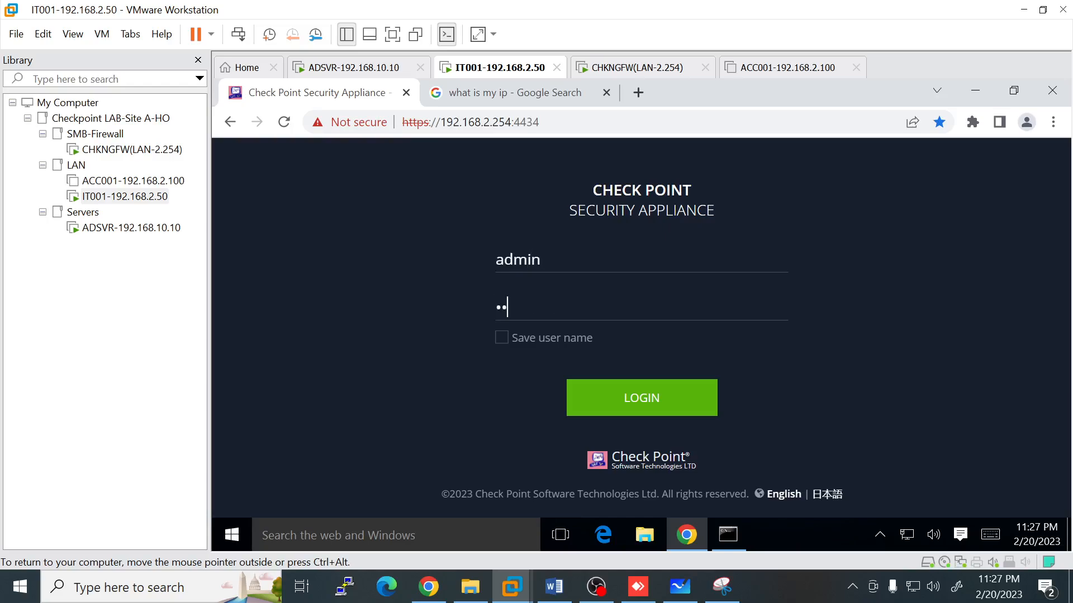
{"action": "type", "text": "•••"}
{"action": "key", "text": "Return"}
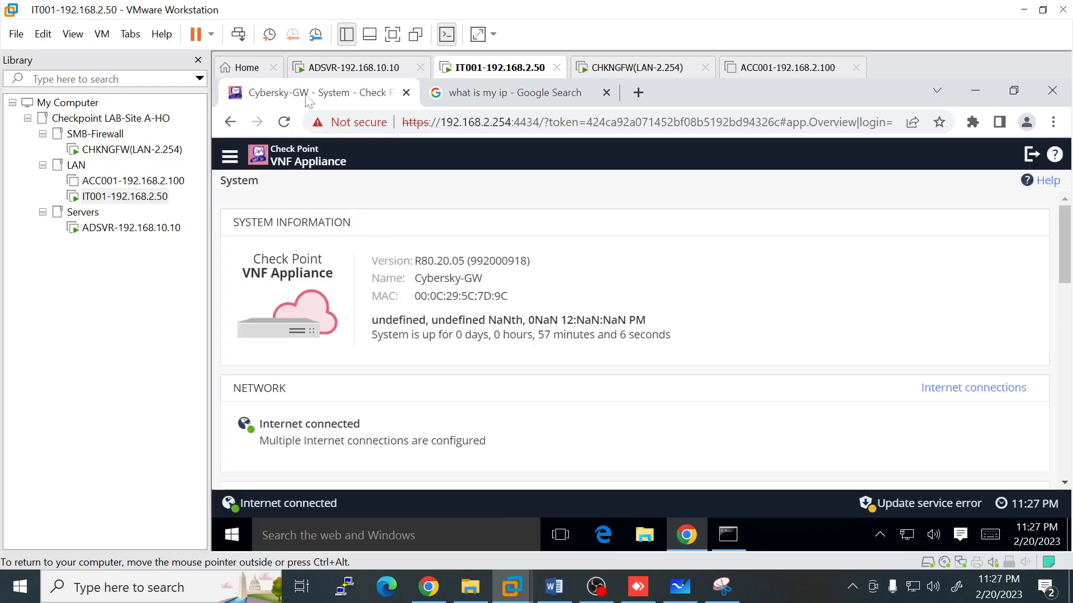
Step: On the Internet page, verify the Dialog WAN connection's address 192.168.8.254, then go to VPN
{"action": "left_click", "coordinate": [392, 34]}
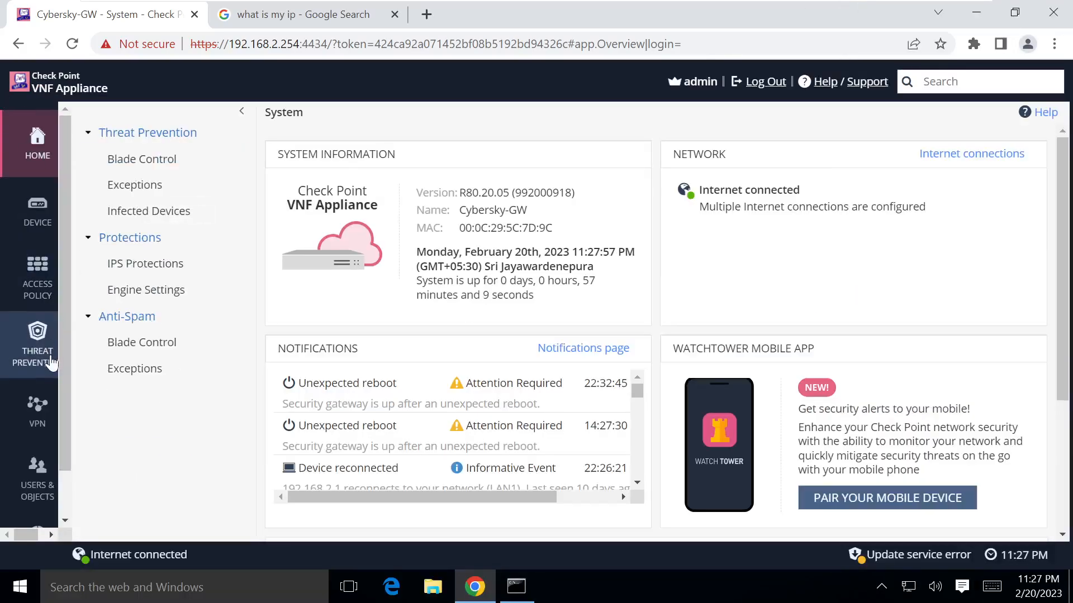
{"action": "left_click", "coordinate": [39, 222]}
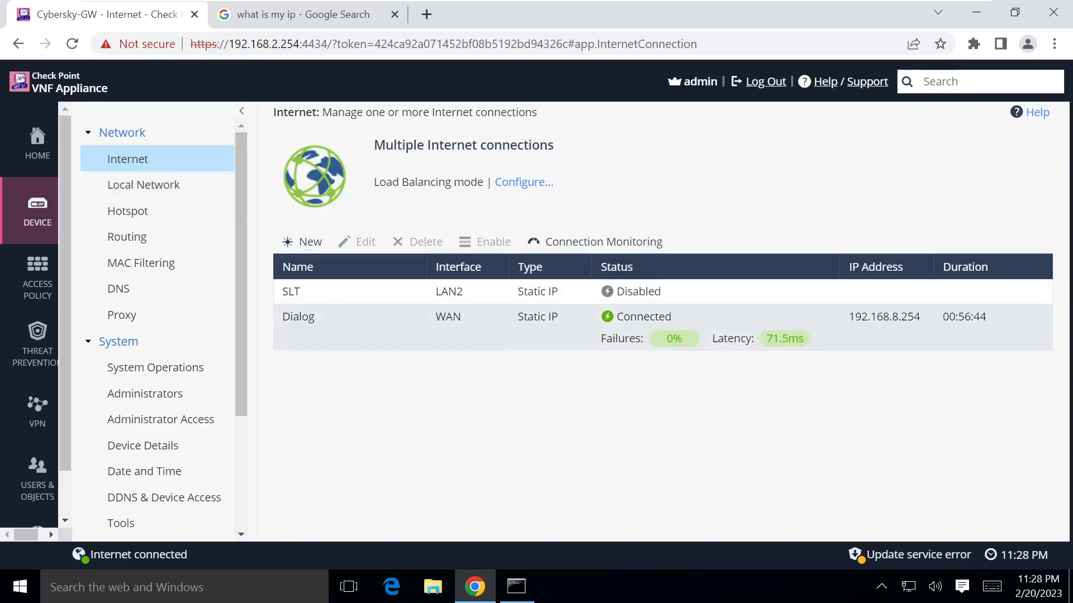
{"action": "left_click_drag", "start_coordinate": [924, 317], "coordinate": [848, 316]}
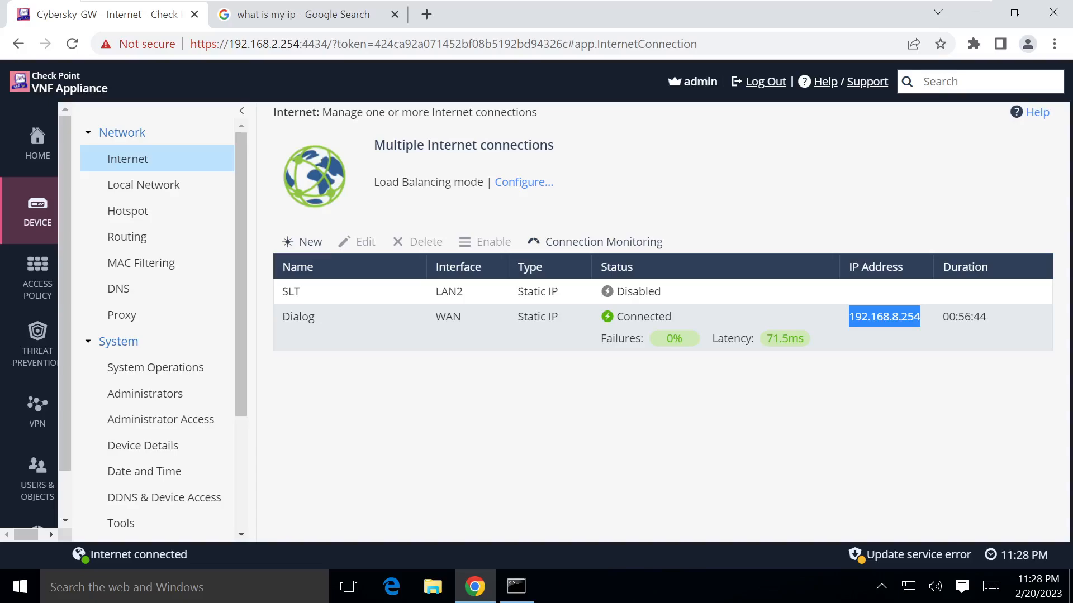
{"action": "left_click", "coordinate": [854, 341]}
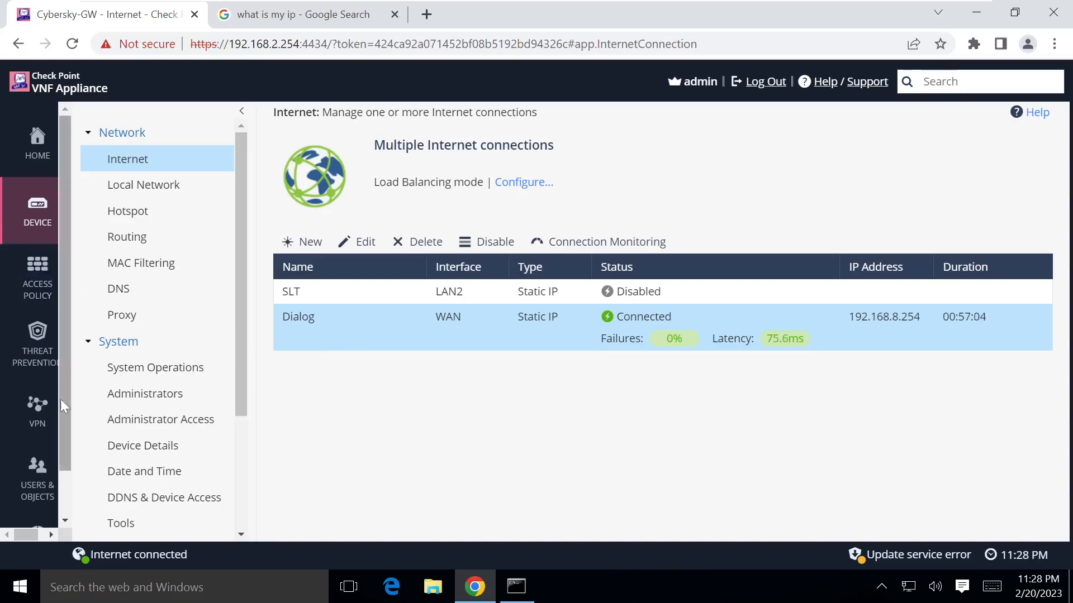
{"action": "left_click", "coordinate": [39, 407]}
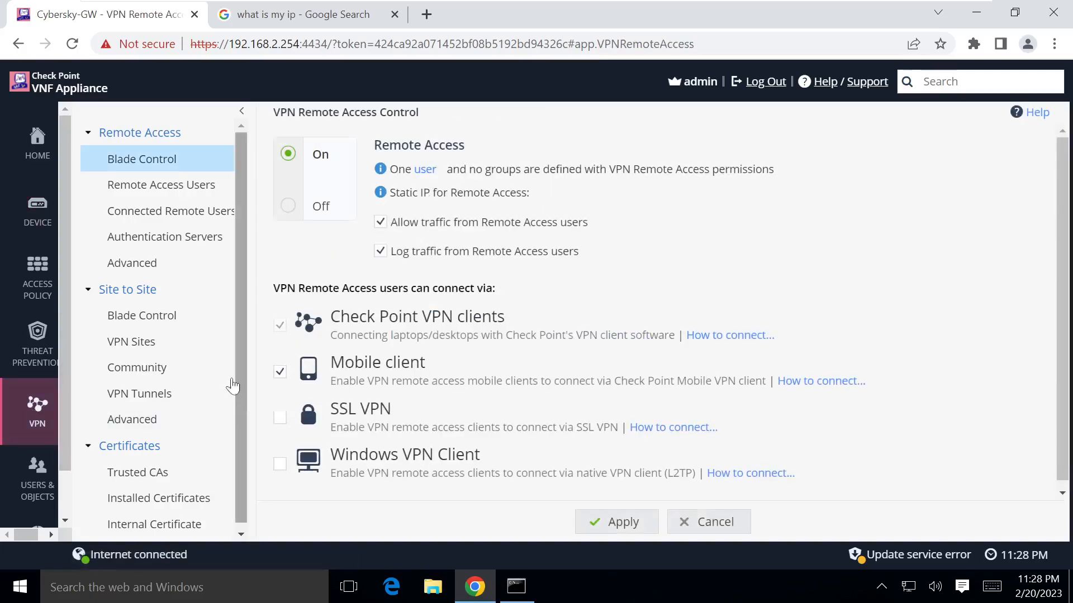
Step: Start a new VPN site under Site to Site > VPN Sites and clear the default name VPN_Site1
{"action": "left_click", "coordinate": [150, 328]}
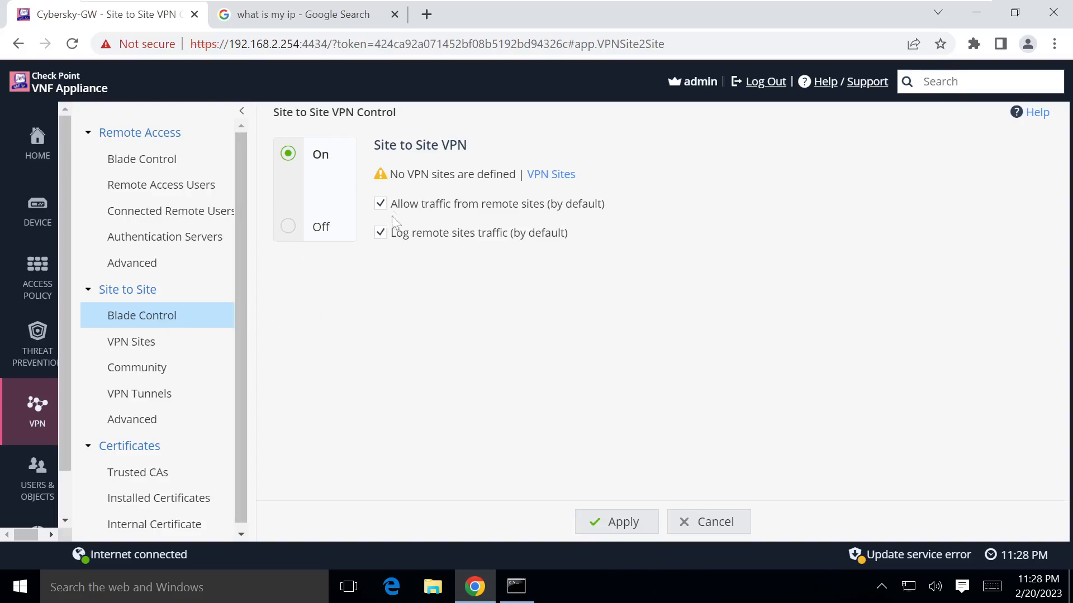
{"action": "left_click", "coordinate": [147, 349]}
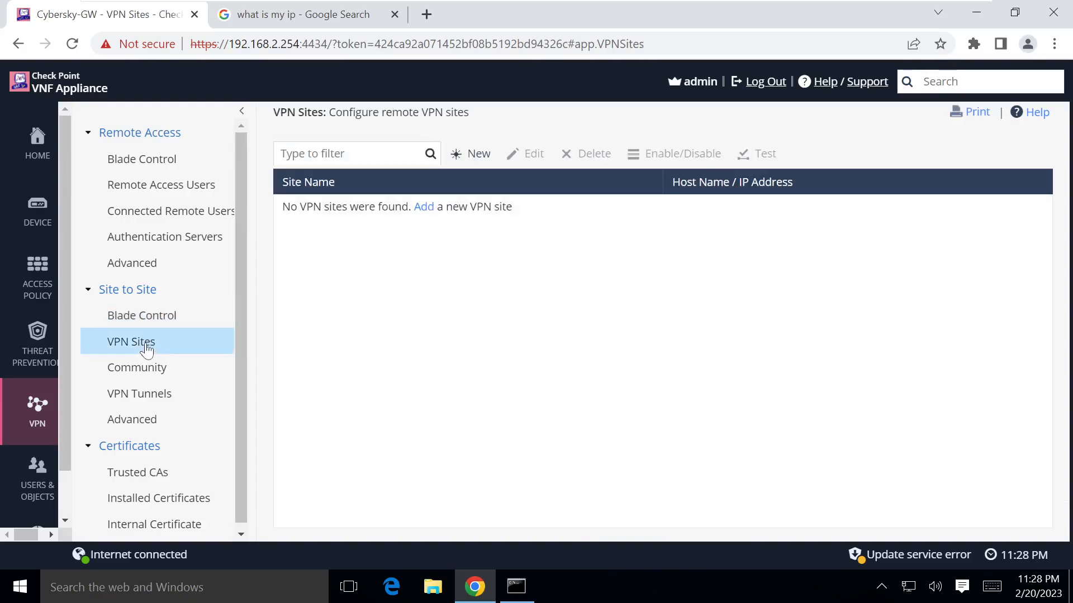
{"action": "left_click", "coordinate": [485, 159]}
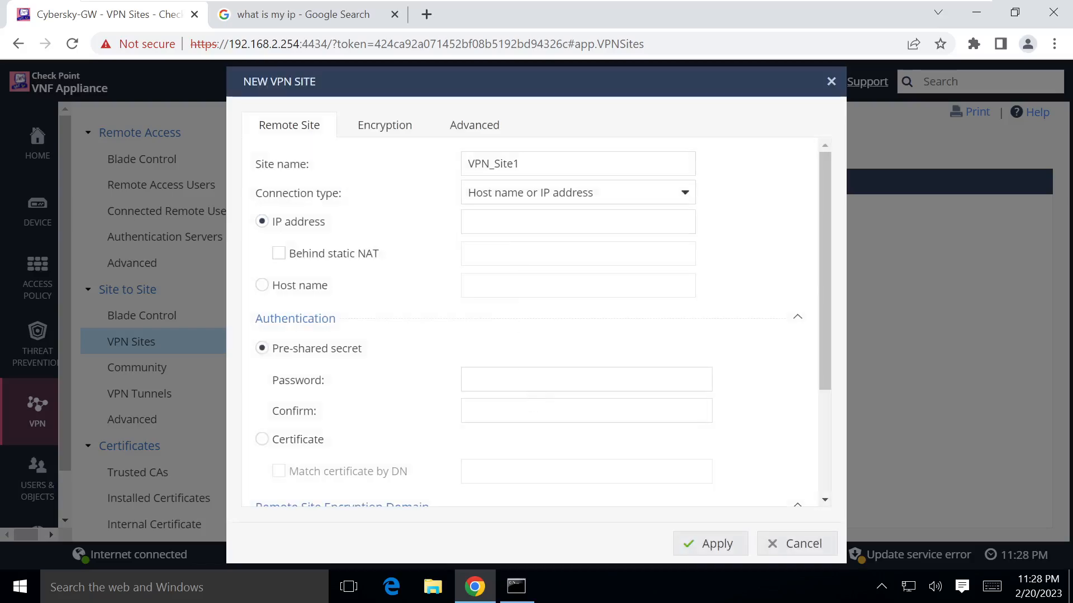
{"action": "left_click_drag", "start_coordinate": [532, 165], "coordinate": [458, 150]}
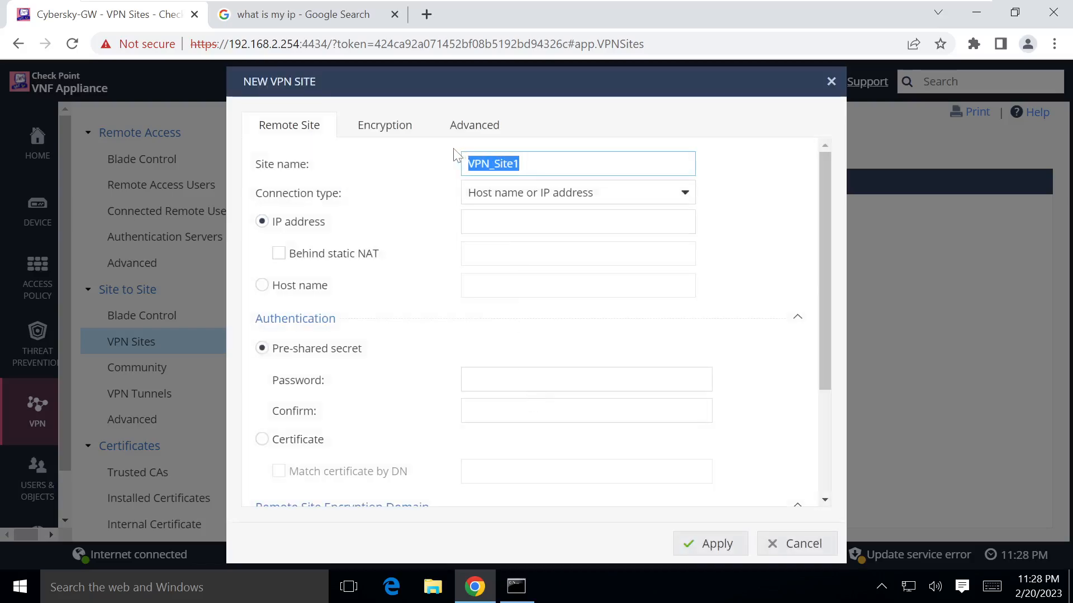
{"action": "key", "text": "BackSpace"}
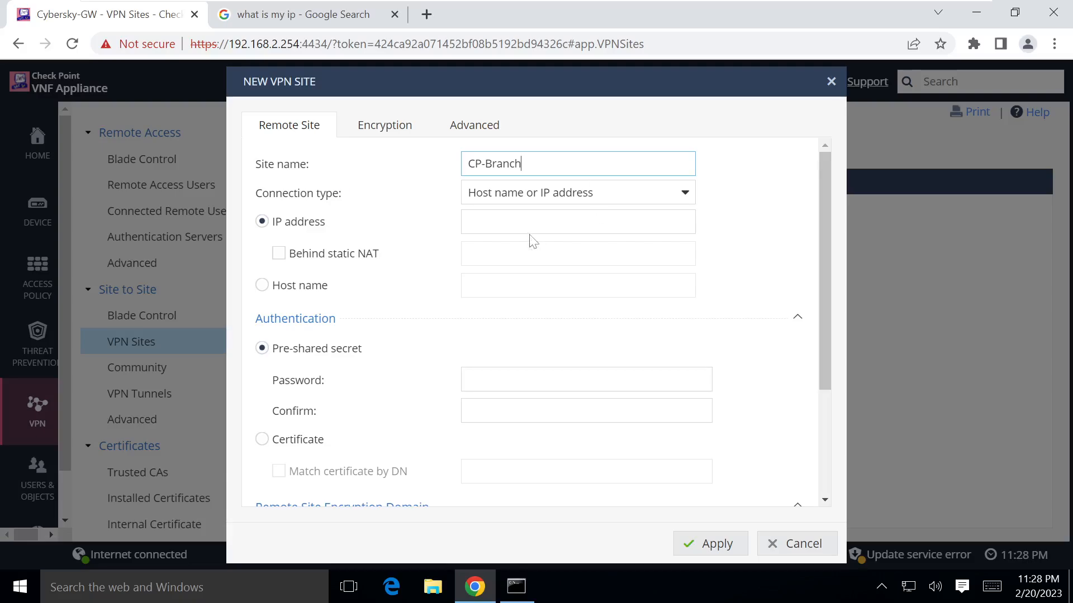
Step: Enter the branch's public IP 112.134.170.32 as CP-Branch's remote address, checking it on the diagram
{"action": "mouse_move", "coordinate": [520, 30]}
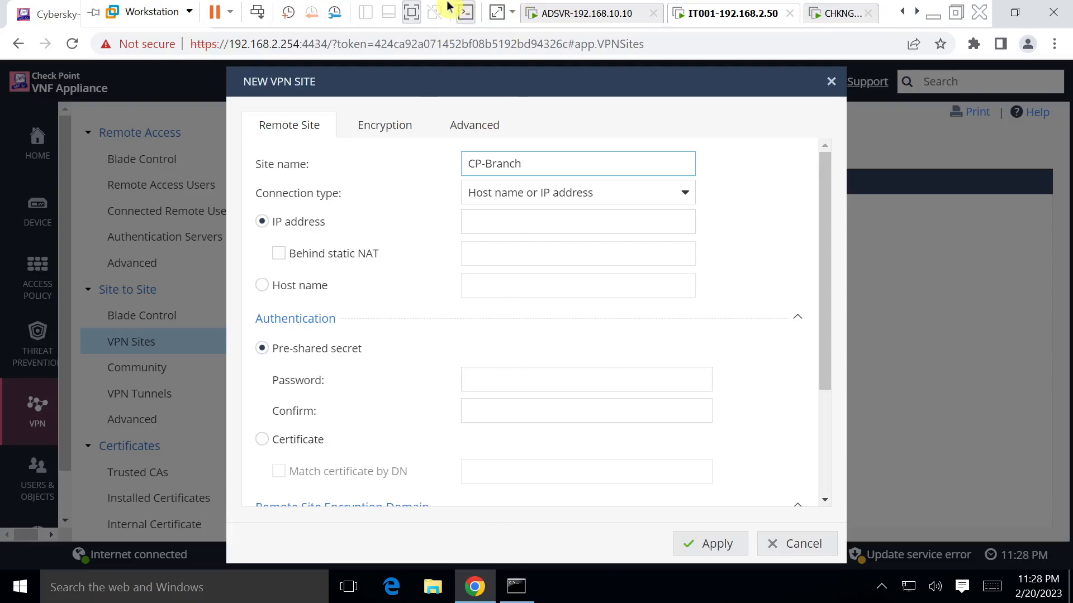
{"action": "left_click", "coordinate": [411, 12]}
{"action": "left_click", "coordinate": [679, 586]}
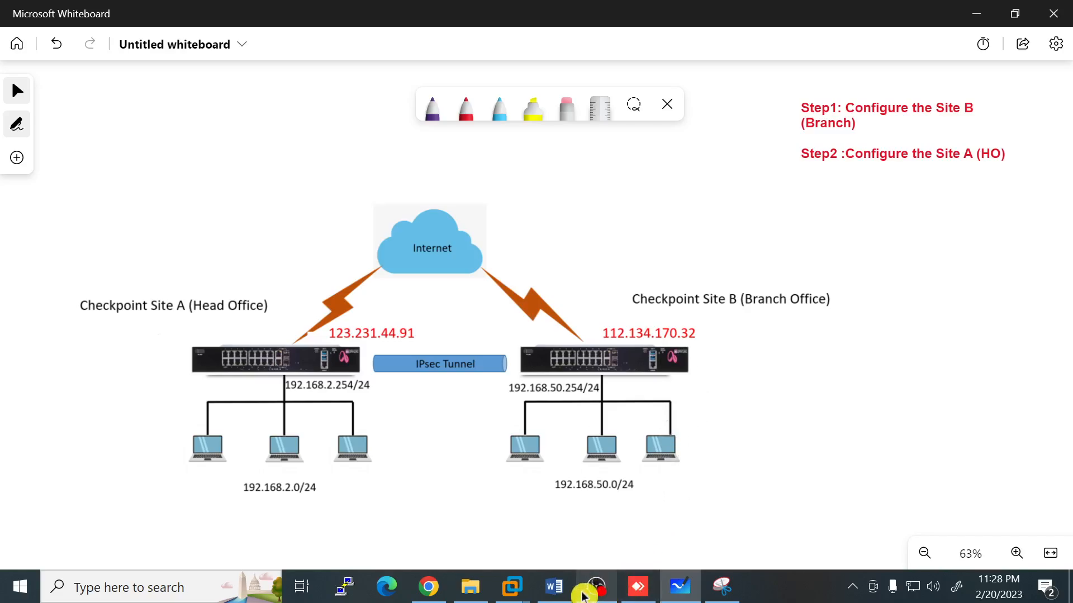
{"action": "mouse_move", "coordinate": [511, 587]}
{"action": "left_click", "coordinate": [546, 490]}
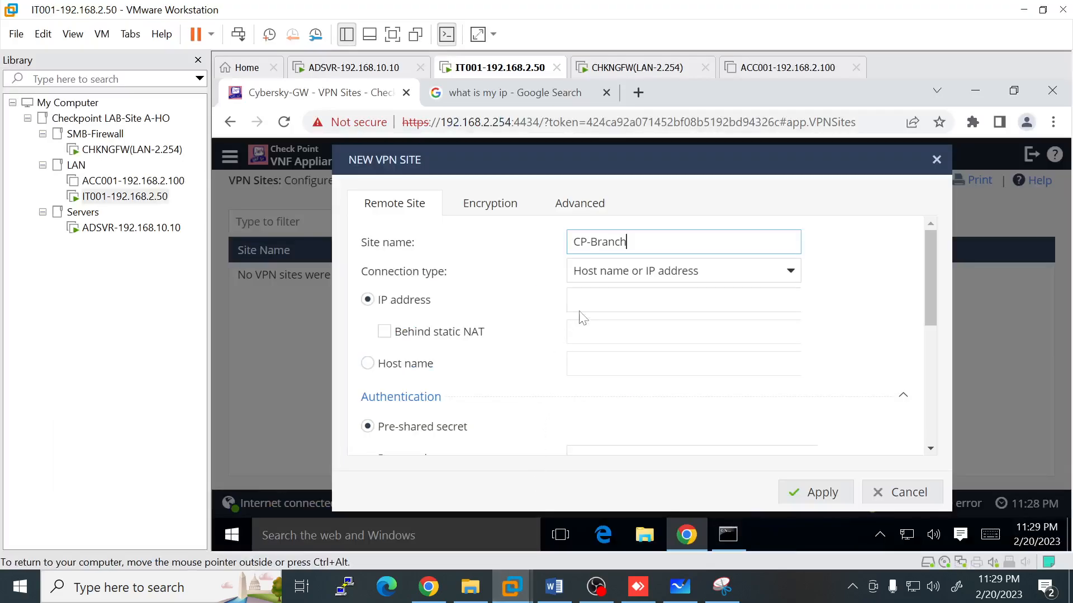
{"action": "type", "text": "112"}
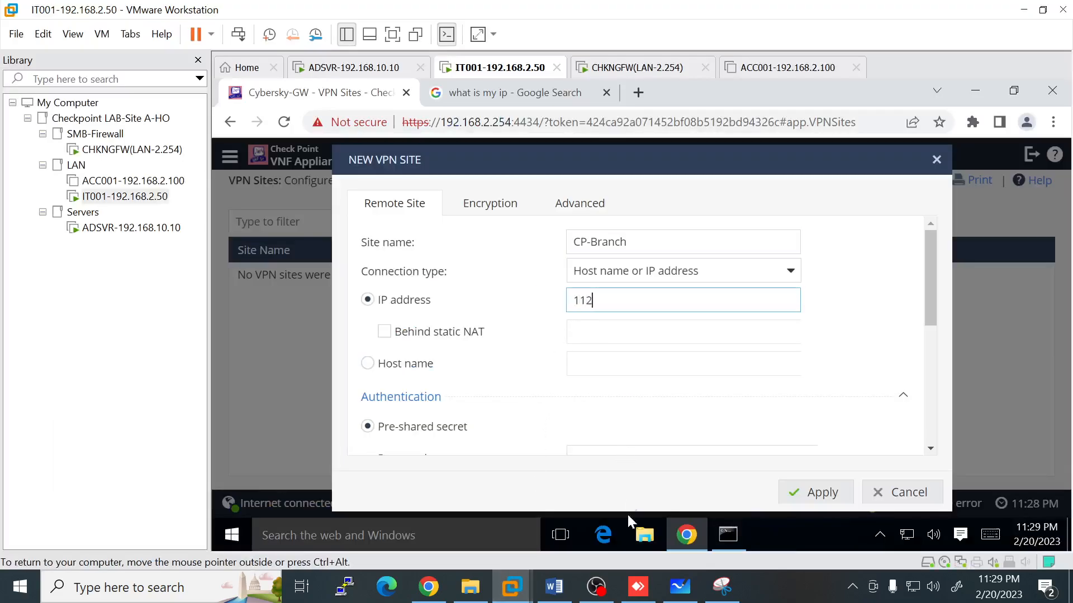
{"action": "left_click", "coordinate": [677, 595]}
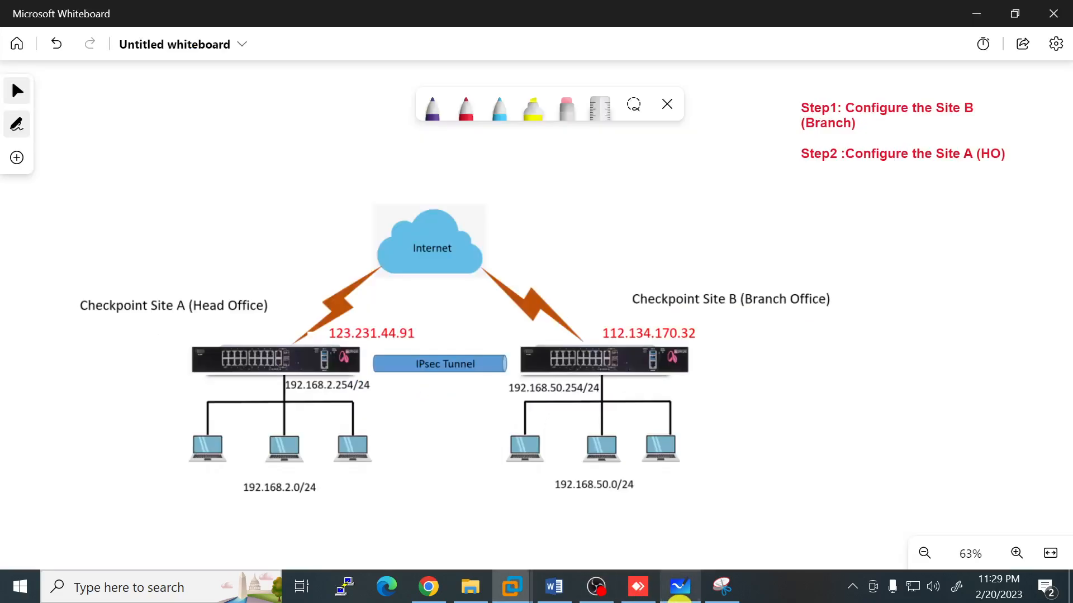
{"action": "left_click", "coordinate": [676, 594]}
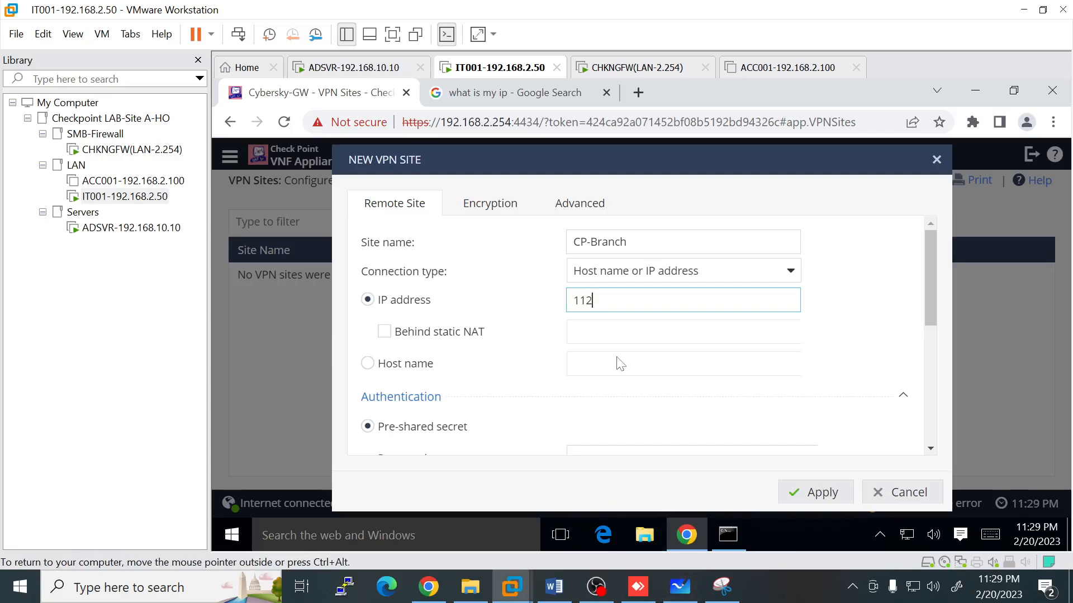
{"action": "type", "text": ".134."}
{"action": "left_click", "coordinate": [681, 592]}
{"action": "left_click", "coordinate": [684, 594]}
{"action": "type", "text": "170.32"}
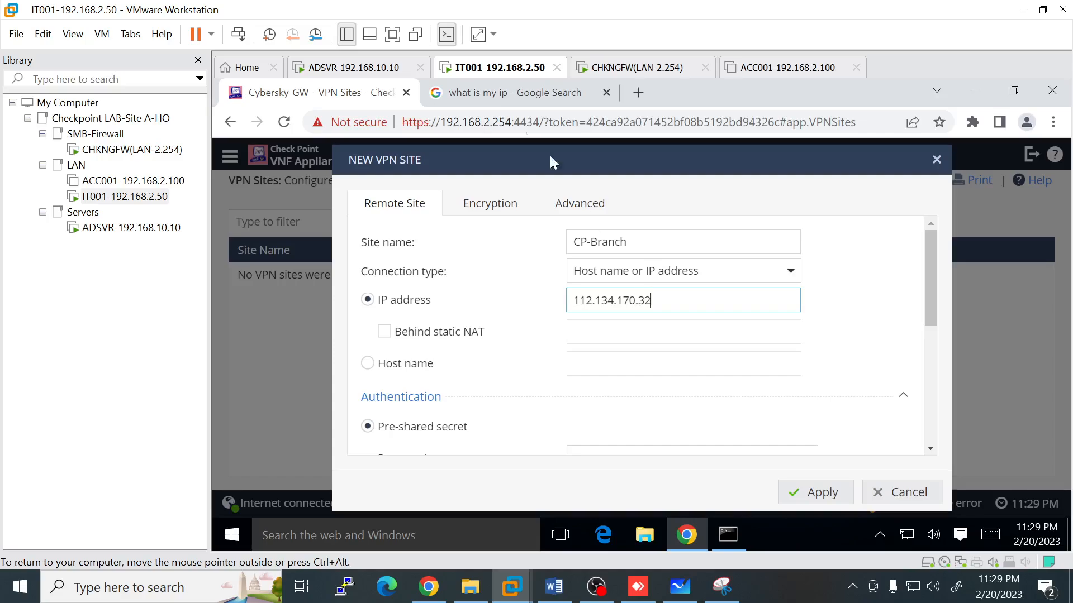
{"action": "left_click", "coordinate": [392, 34]}
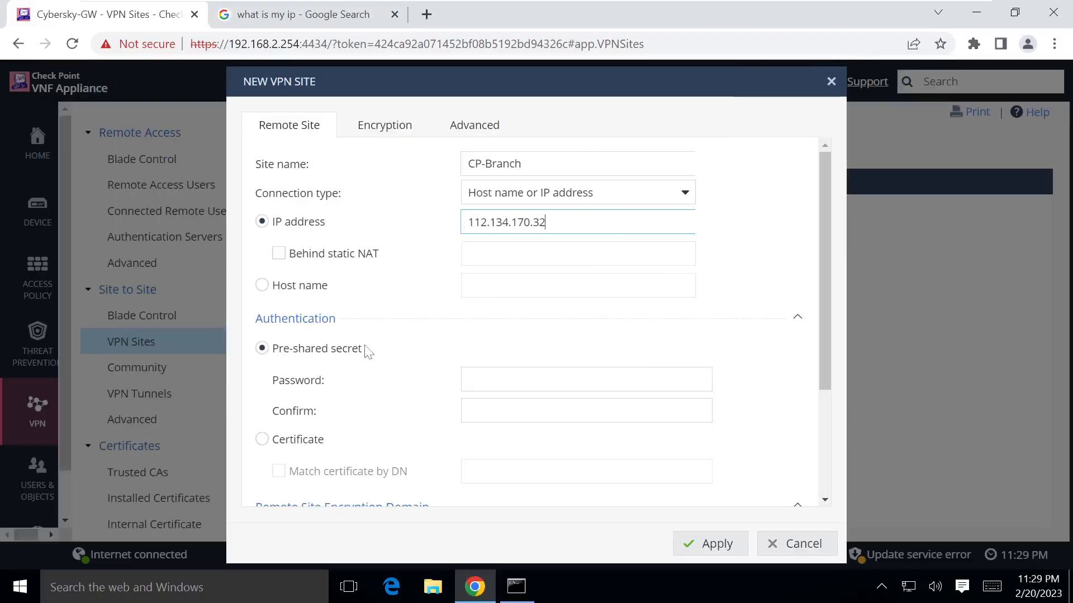
Step: Enter and confirm CP-Branch's pre-shared secret, then add a new remote encryption domain network
{"action": "left_click", "coordinate": [492, 379]}
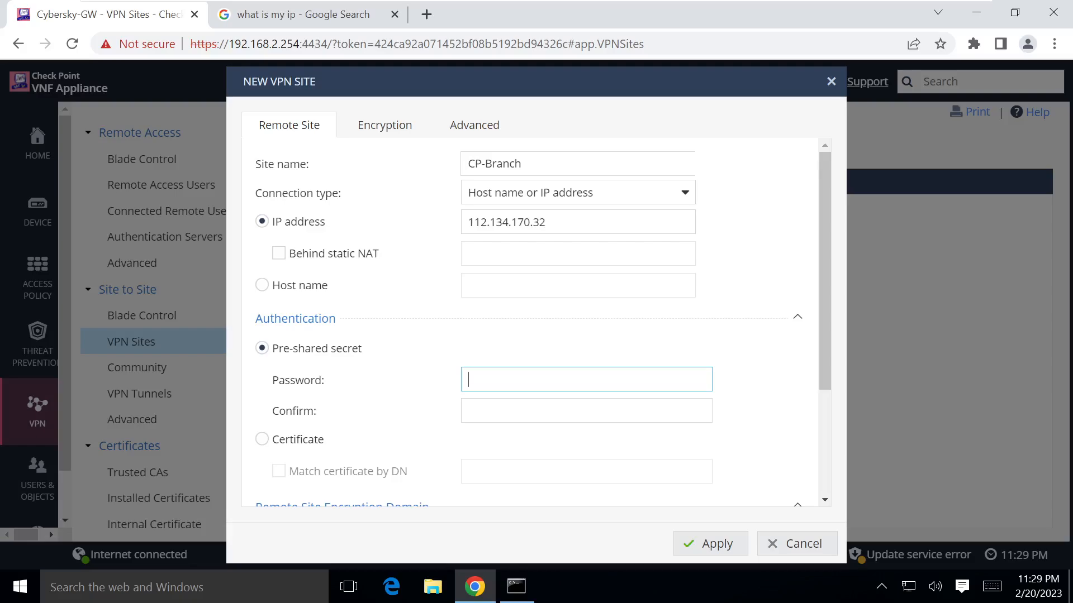
{"action": "type", "text": "v"}
{"action": "type", "text": "•"}
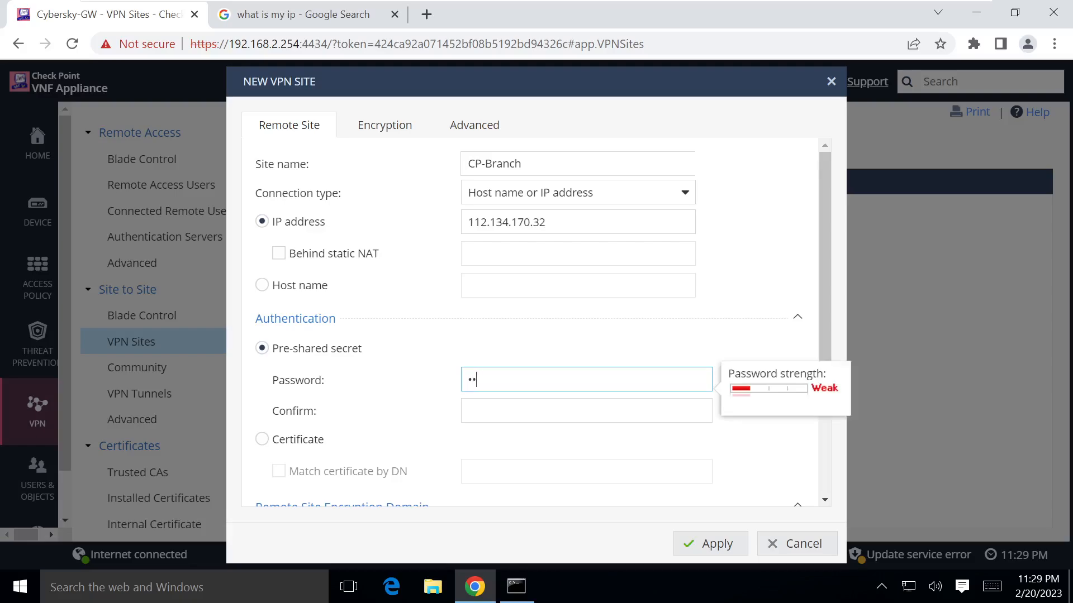
{"action": "type", "text": "••••••"}
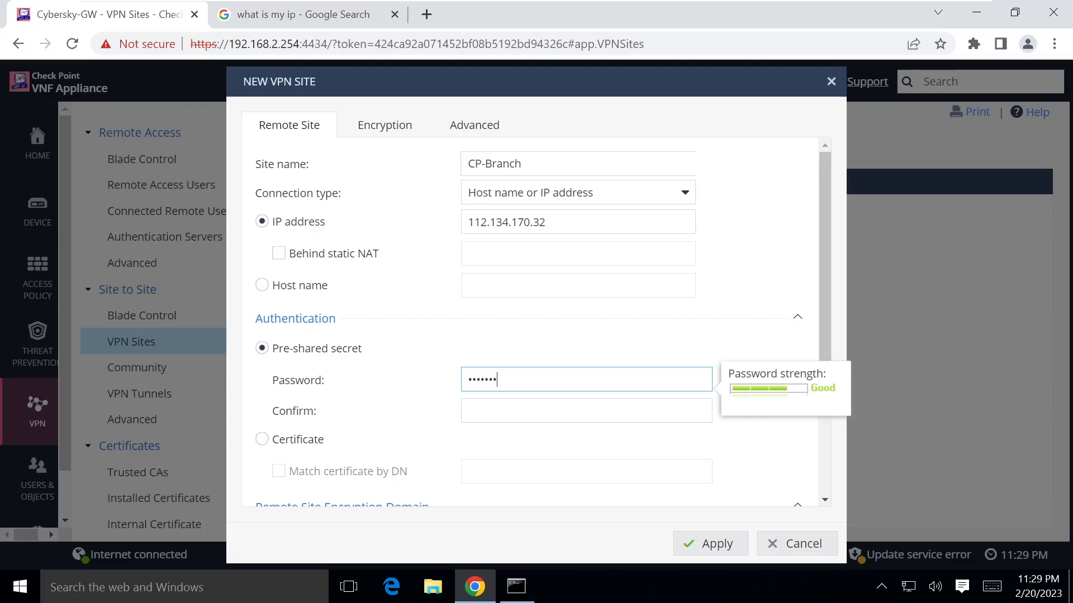
{"action": "type", "text": "•••"}
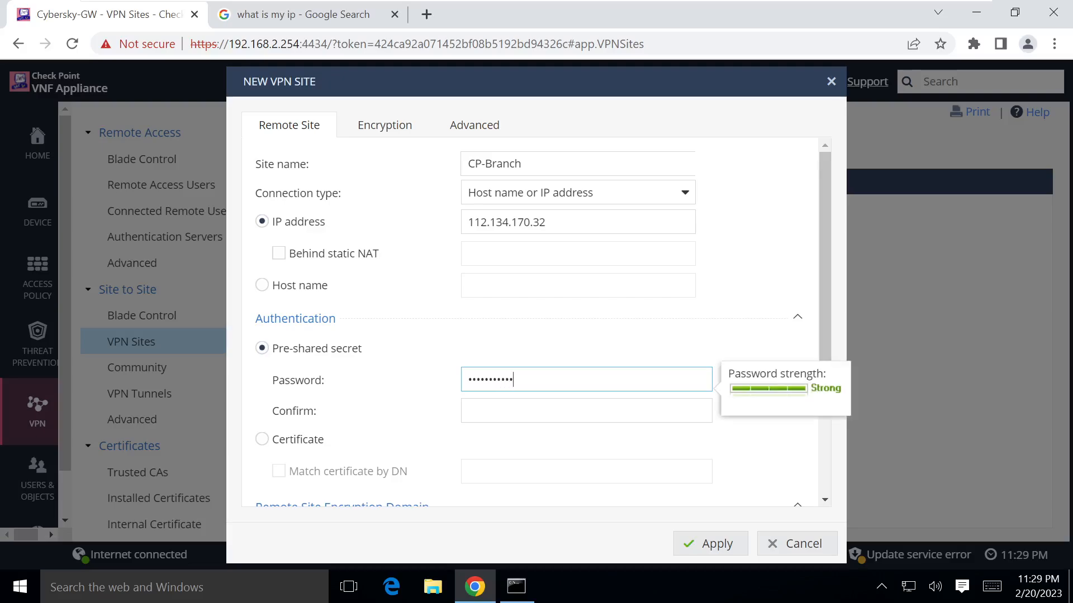
{"action": "key", "text": "Tab"}
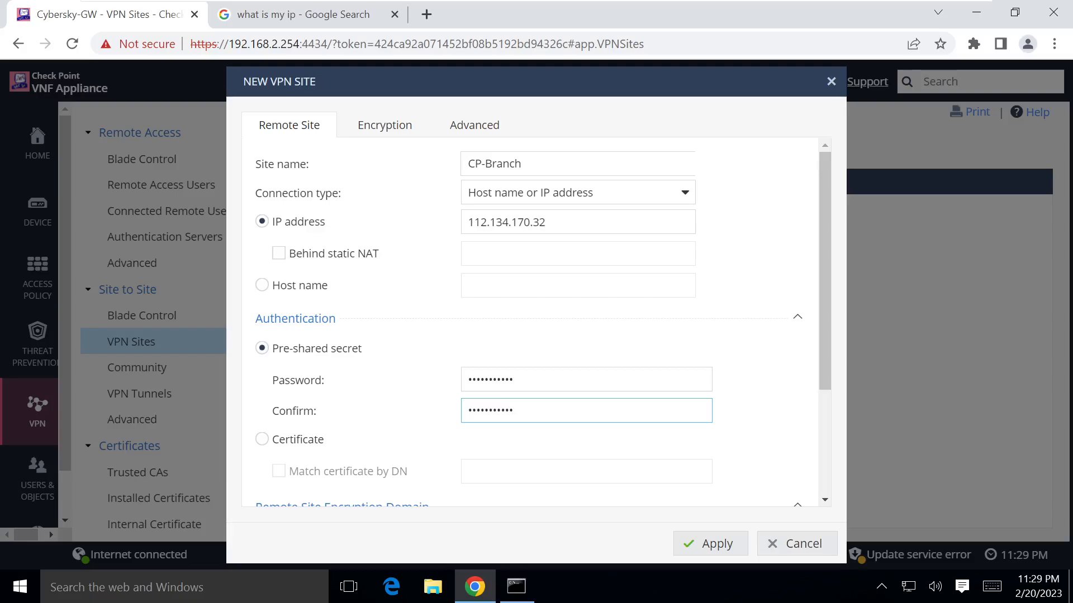
{"action": "scroll", "coordinate": [532, 390], "scroll_direction": "down", "scroll_amount": 1}
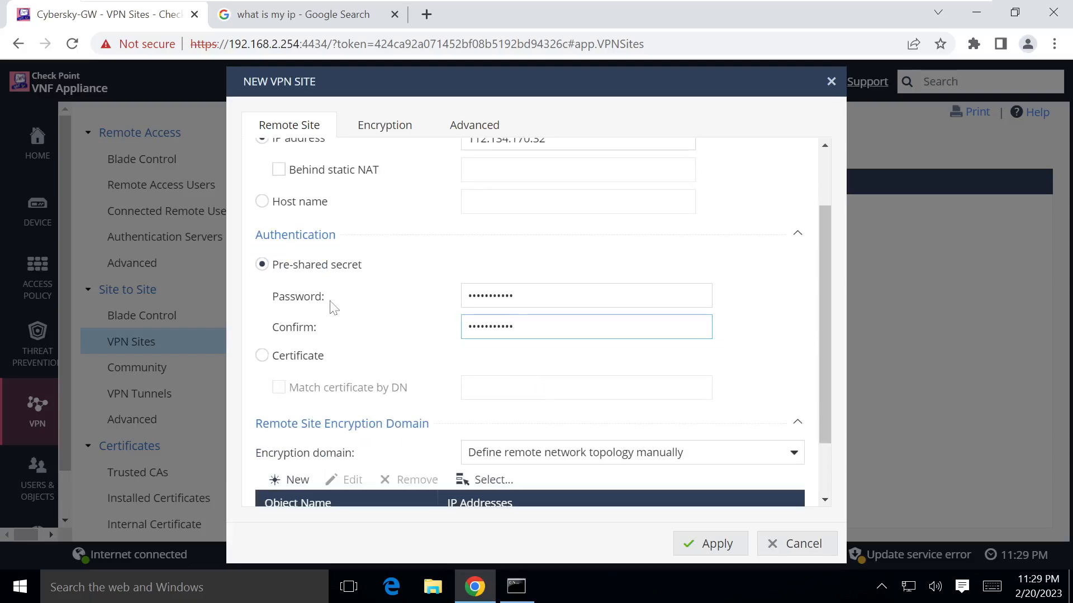
{"action": "scroll", "coordinate": [361, 287], "scroll_direction": "down", "scroll_amount": 1}
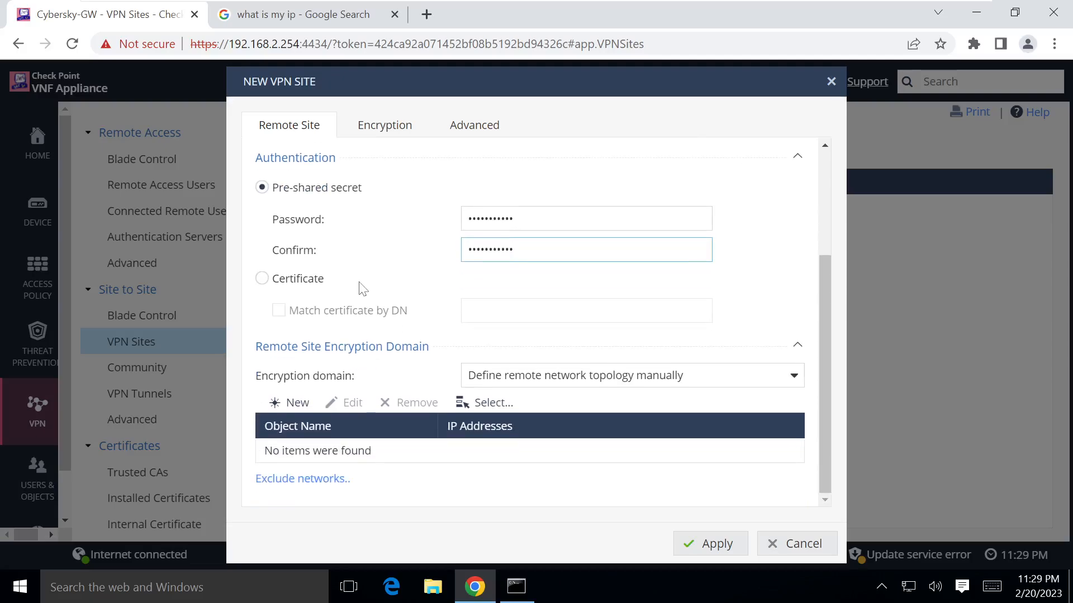
{"action": "left_click", "coordinate": [306, 403]}
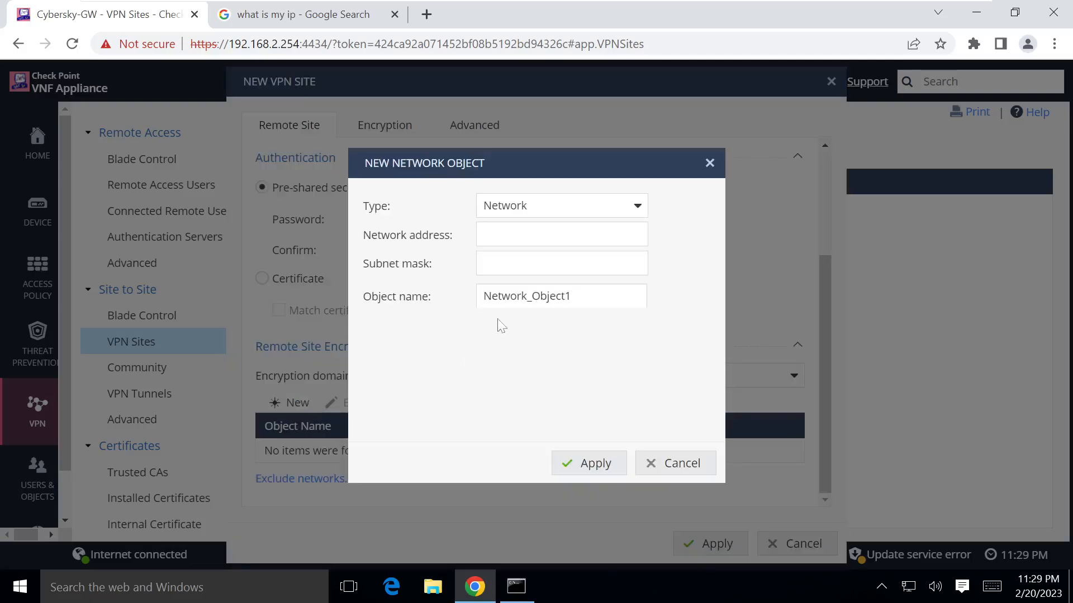
Step: Create network object Branch-Network, 192.168.50.0 mask 255.255.255.0, in the remote encryption domain
{"action": "type", "text": "192.168.50.0"}
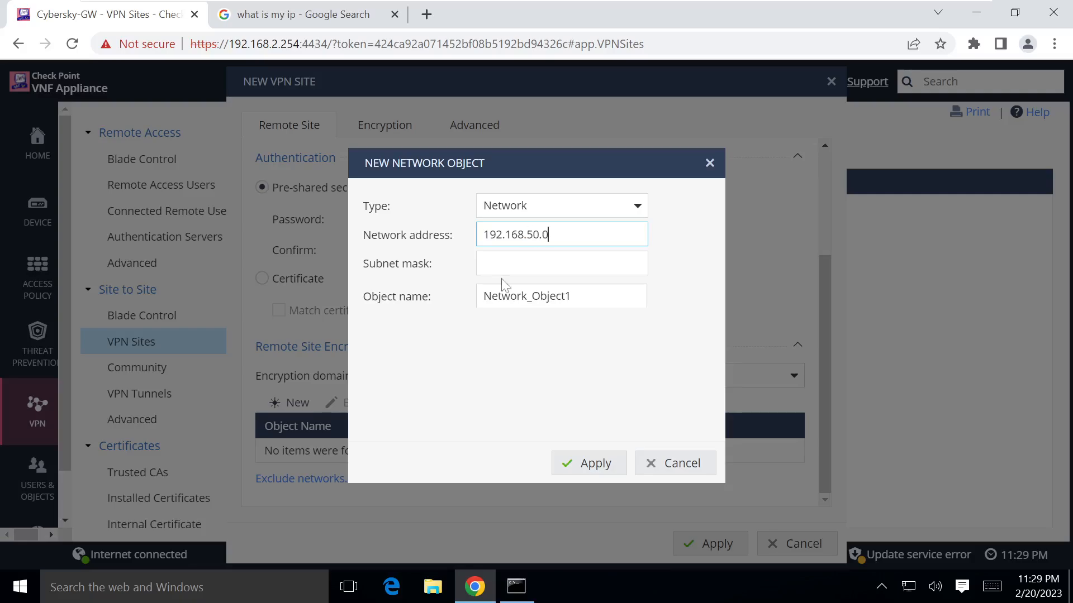
{"action": "key", "text": "Tab"}
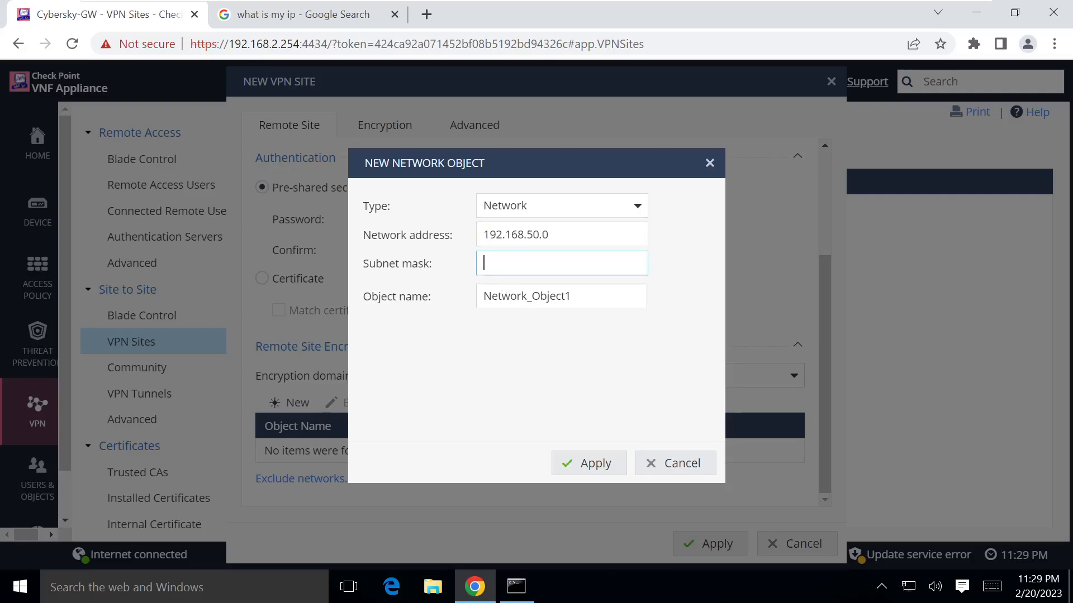
{"action": "type", "text": "255.255.255.0"}
{"action": "key", "text": "Tab"}
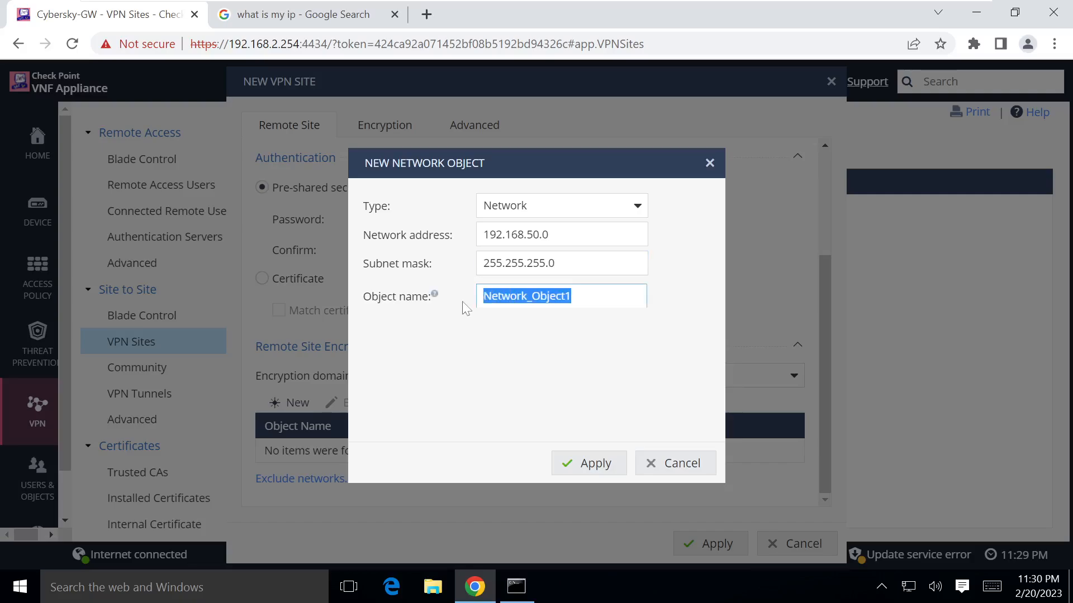
{"action": "key", "text": "BackSpace"}
{"action": "type", "text": "Br"}
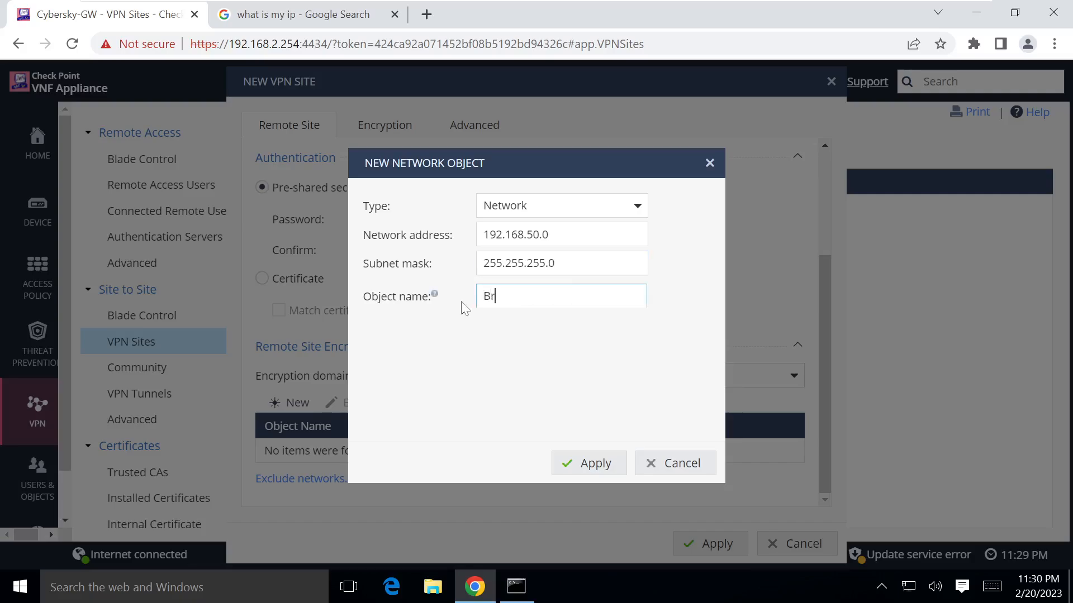
{"action": "type", "text": "anch-Network"}
{"action": "left_click", "coordinate": [591, 461]}
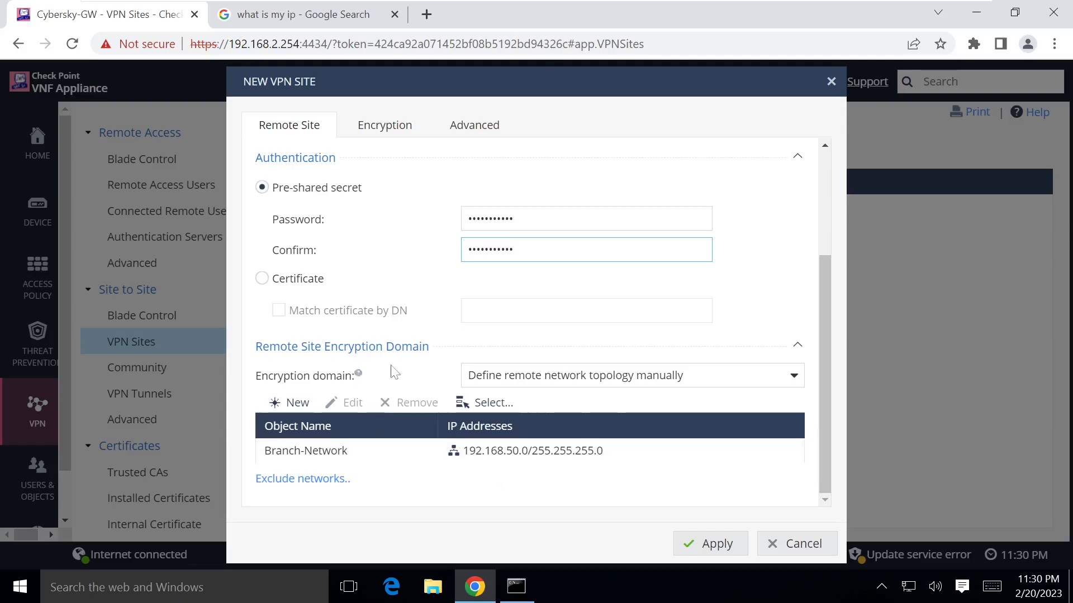
{"action": "scroll", "coordinate": [430, 280], "scroll_direction": "up", "scroll_amount": 3}
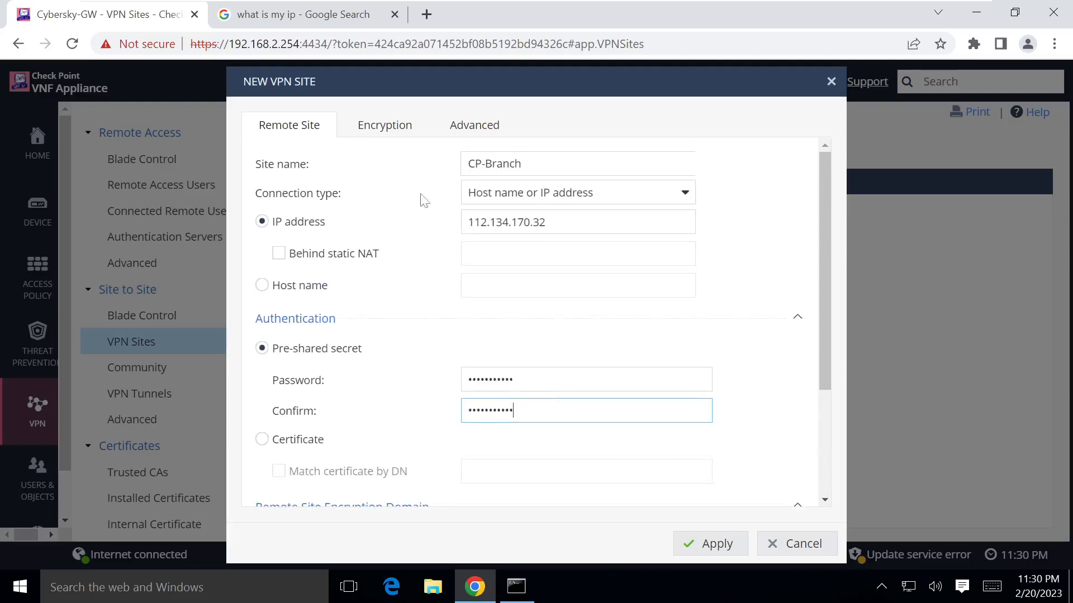
Step: Keep the Default (Most compatible) preset on CP-Branch's Encryption tab
{"action": "left_click", "coordinate": [394, 128]}
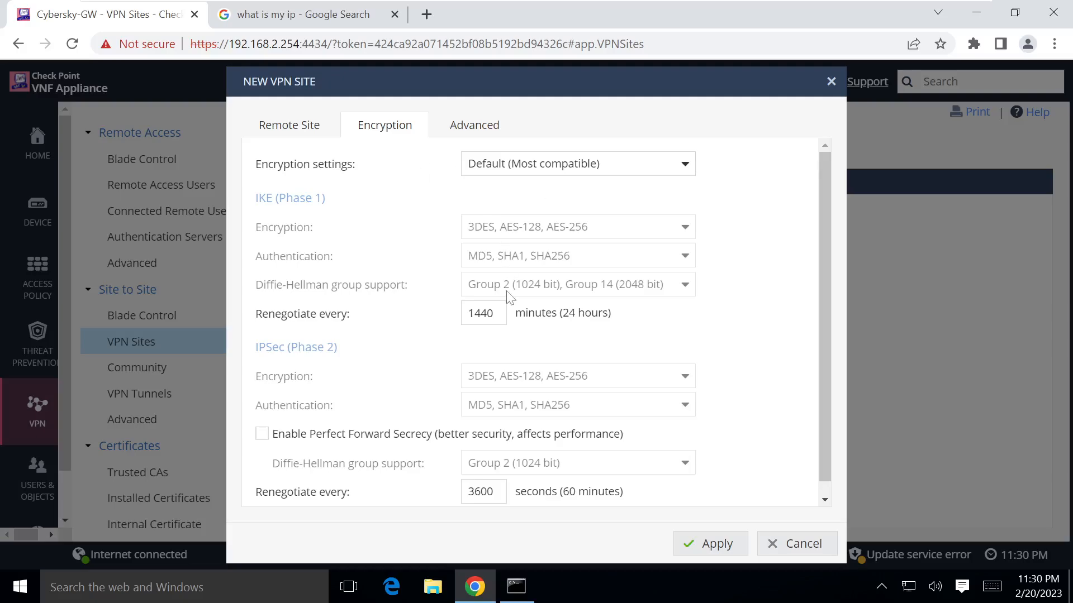
{"action": "scroll", "coordinate": [509, 296], "scroll_direction": "down", "scroll_amount": 1}
{"action": "scroll", "coordinate": [402, 226], "scroll_direction": "up", "scroll_amount": 1}
{"action": "left_click", "coordinate": [546, 168]}
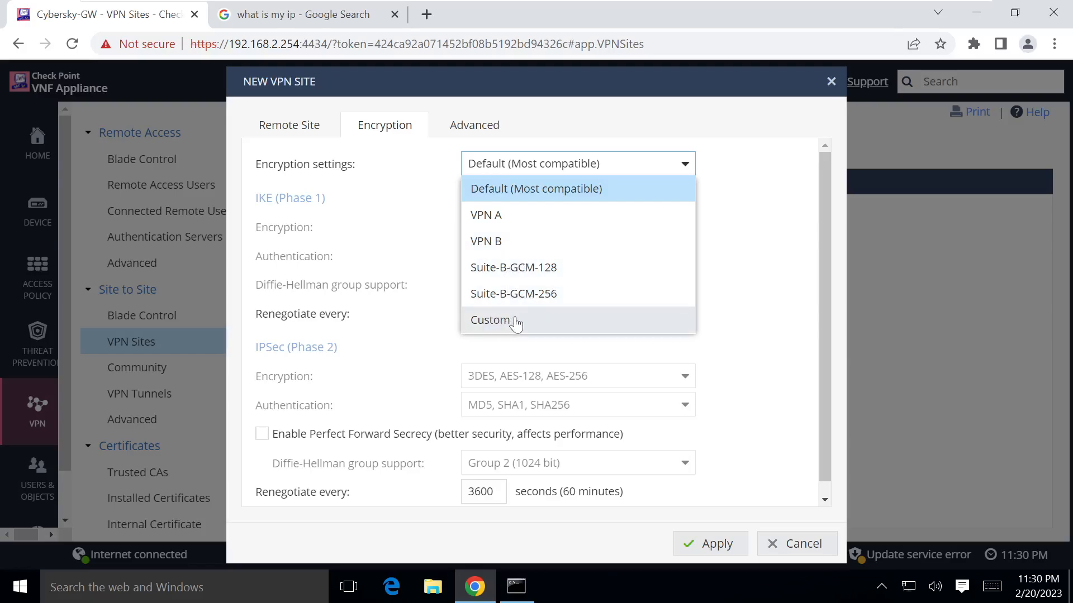
{"action": "left_click", "coordinate": [423, 200]}
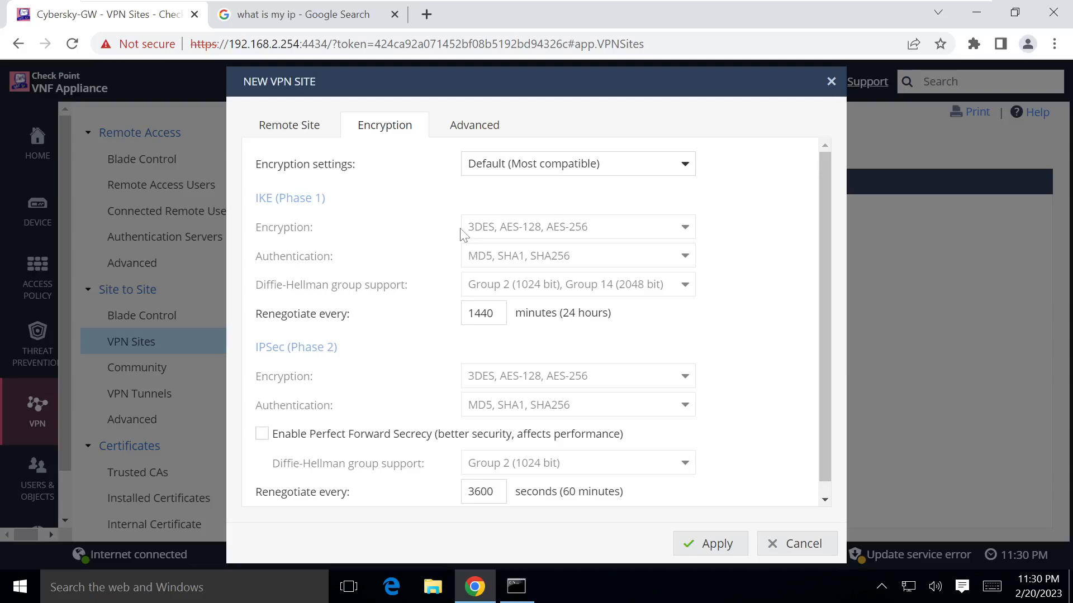
{"action": "left_click", "coordinate": [290, 125]}
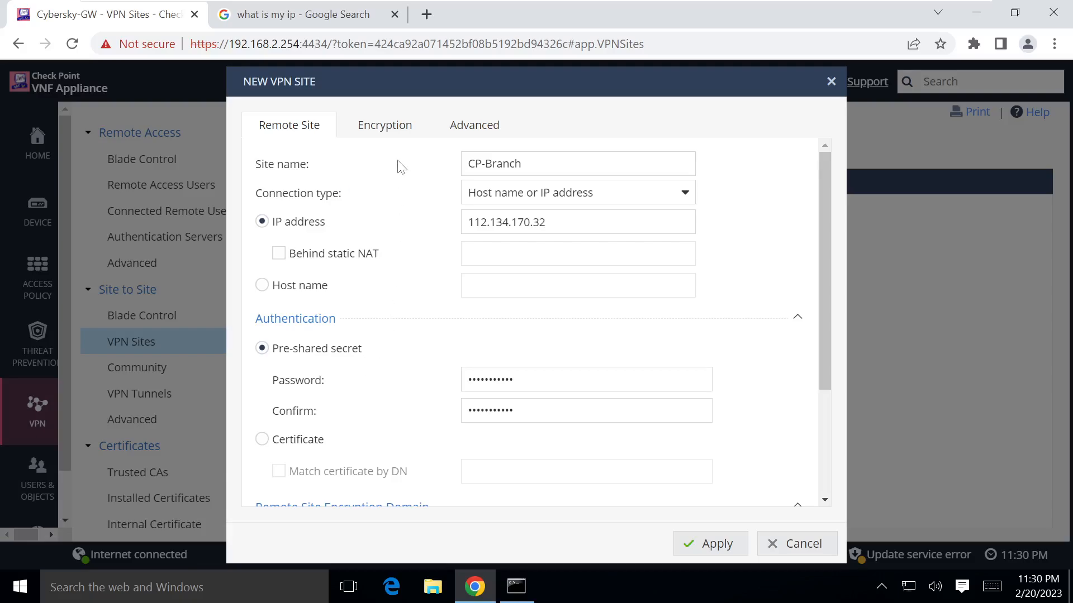
{"action": "left_click", "coordinate": [400, 133]}
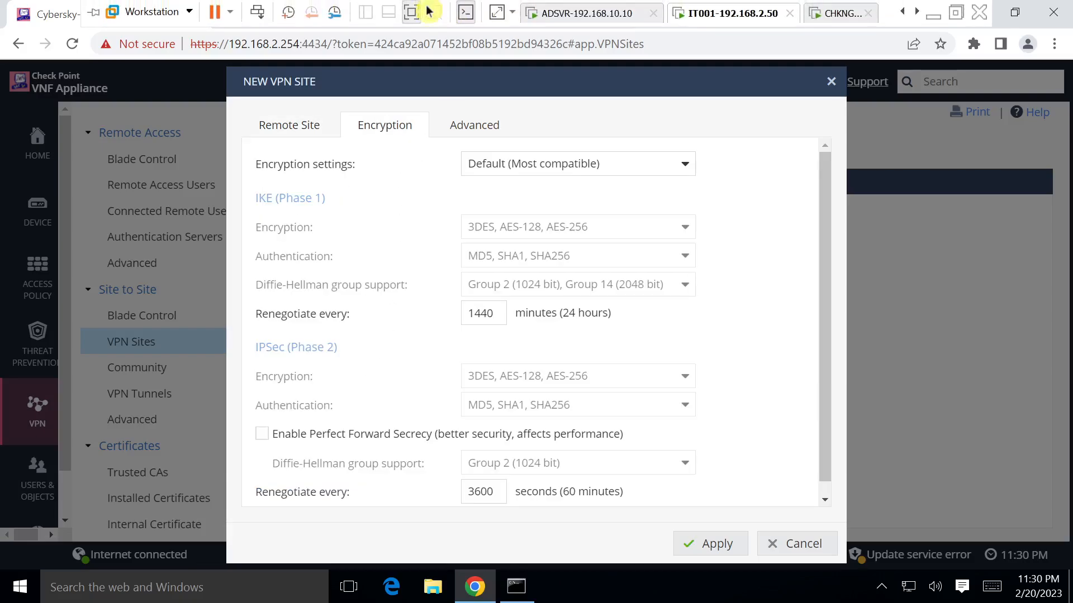
{"action": "left_click", "coordinate": [412, 12]}
{"action": "left_click", "coordinate": [851, 587]}
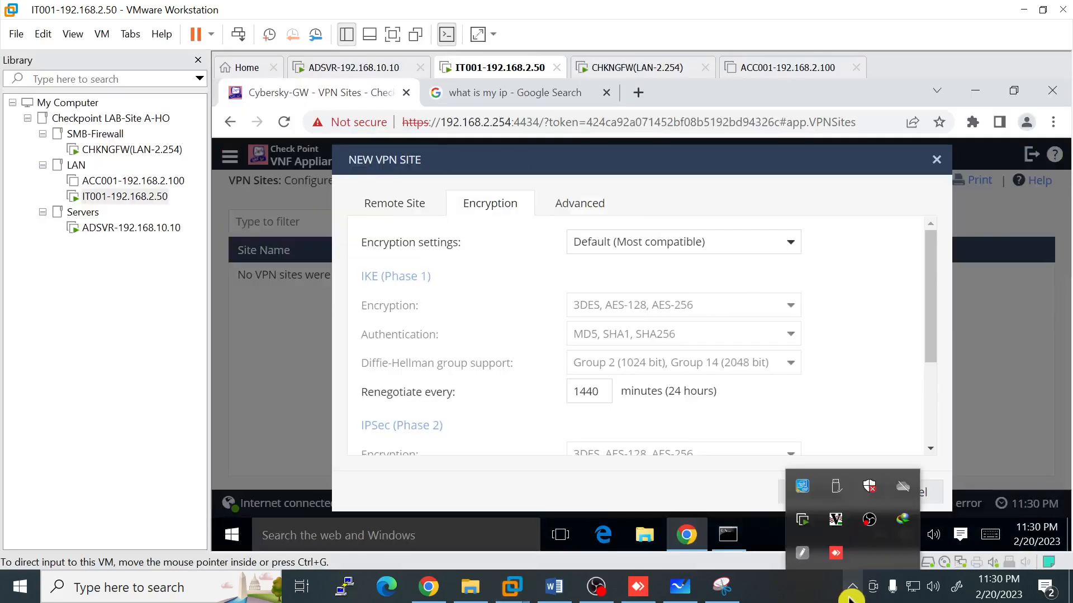
{"action": "left_click", "coordinate": [400, 35]}
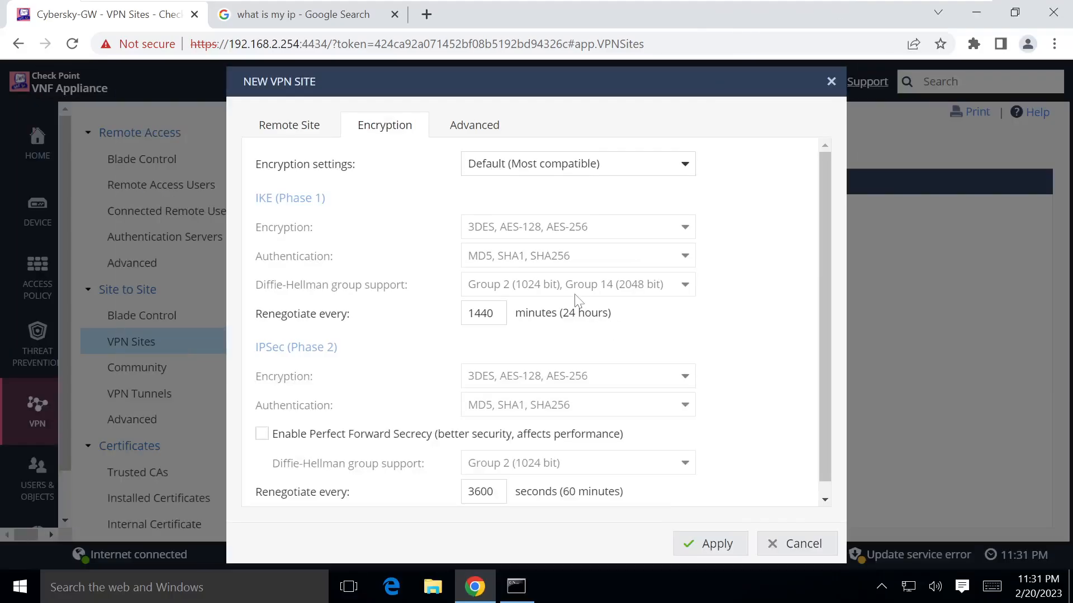
{"action": "scroll", "coordinate": [536, 268], "scroll_direction": "down", "scroll_amount": 1}
Step: Tick Enable Permanent VPN Tunnels on the Advanced tab and apply to save CP-Branch
{"action": "left_click", "coordinate": [476, 139]}
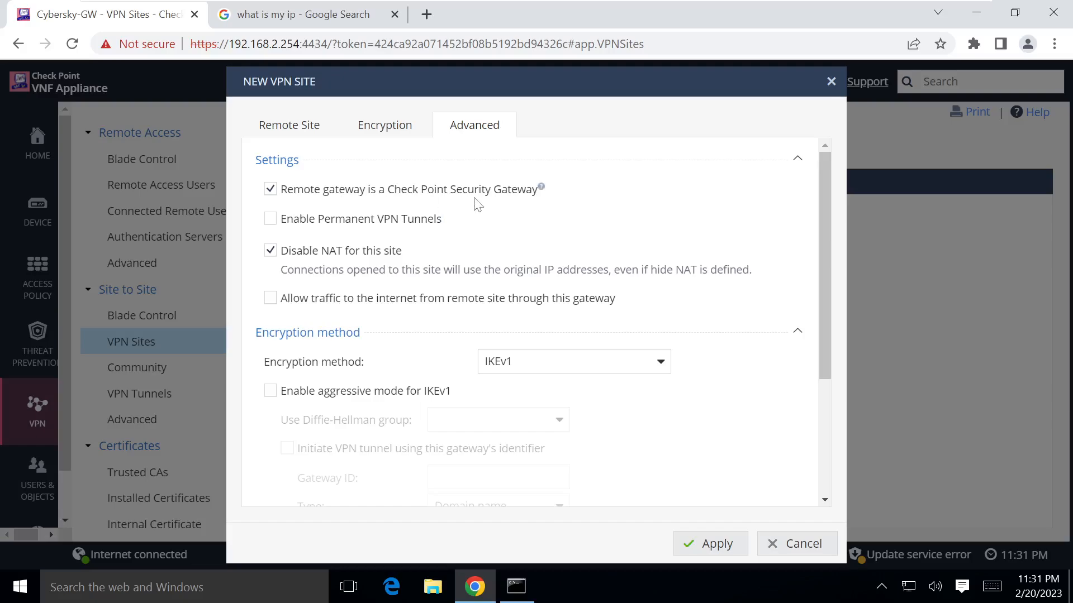
{"action": "left_click", "coordinate": [271, 219]}
{"action": "scroll", "coordinate": [391, 268], "scroll_direction": "down", "scroll_amount": 3}
{"action": "scroll", "coordinate": [293, 182], "scroll_direction": "up", "scroll_amount": 3}
{"action": "scroll", "coordinate": [648, 395], "scroll_direction": "down", "scroll_amount": 3}
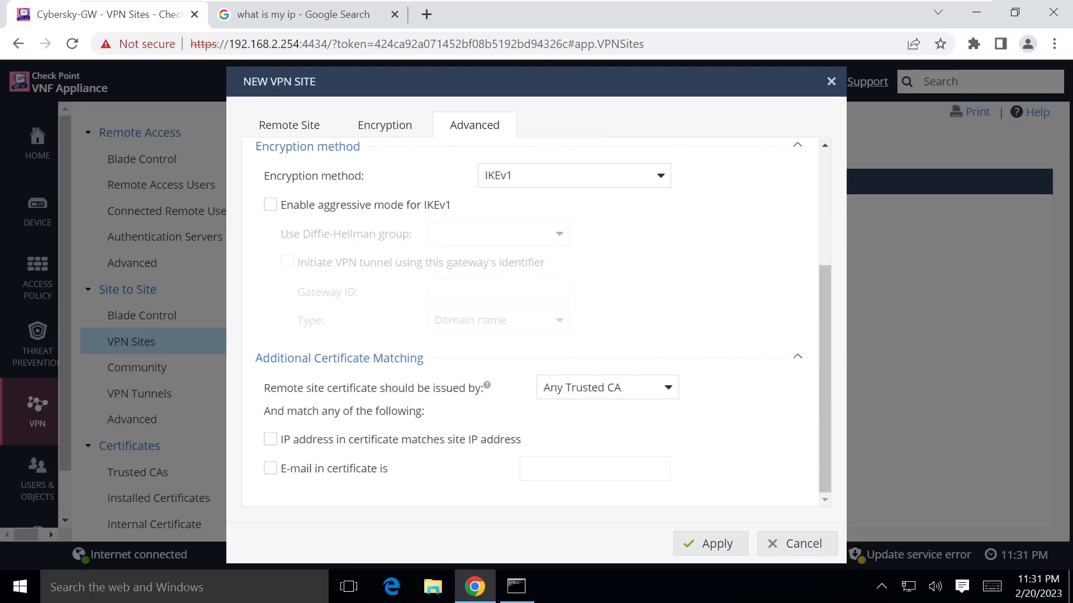
{"action": "left_click", "coordinate": [719, 546]}
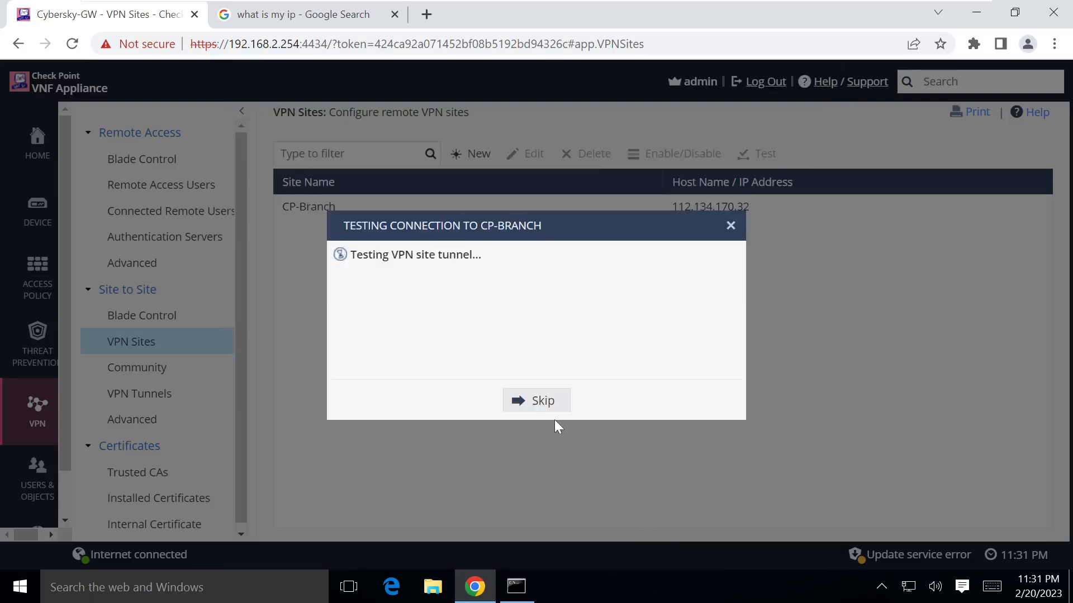
Step: Skip the tunnel test and view VPN Tunnels, where CP-Branch shows Initializing
{"action": "left_click", "coordinate": [549, 410]}
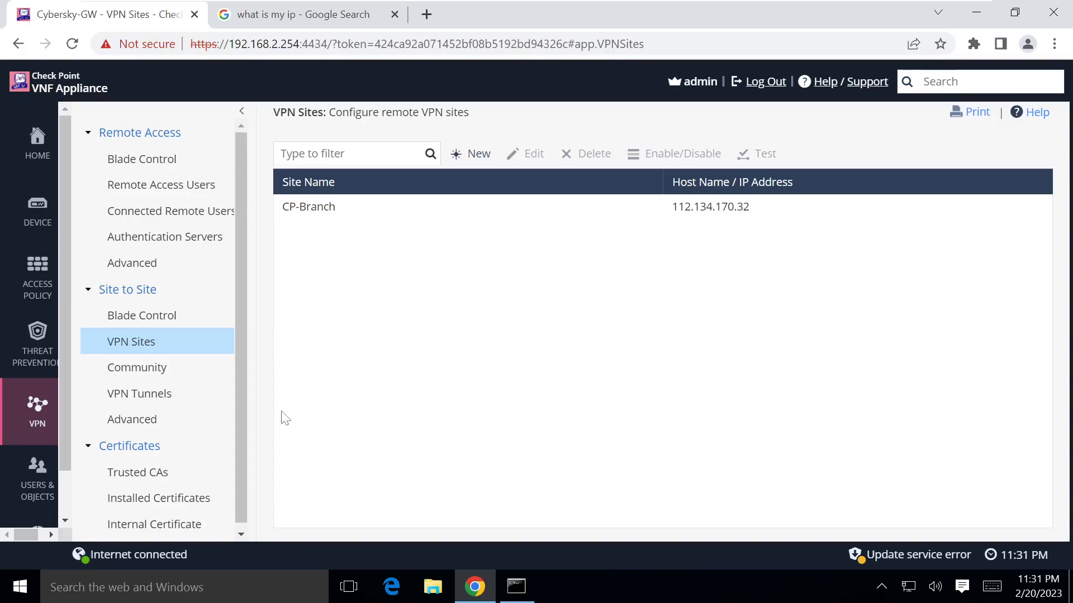
{"action": "left_click", "coordinate": [144, 398]}
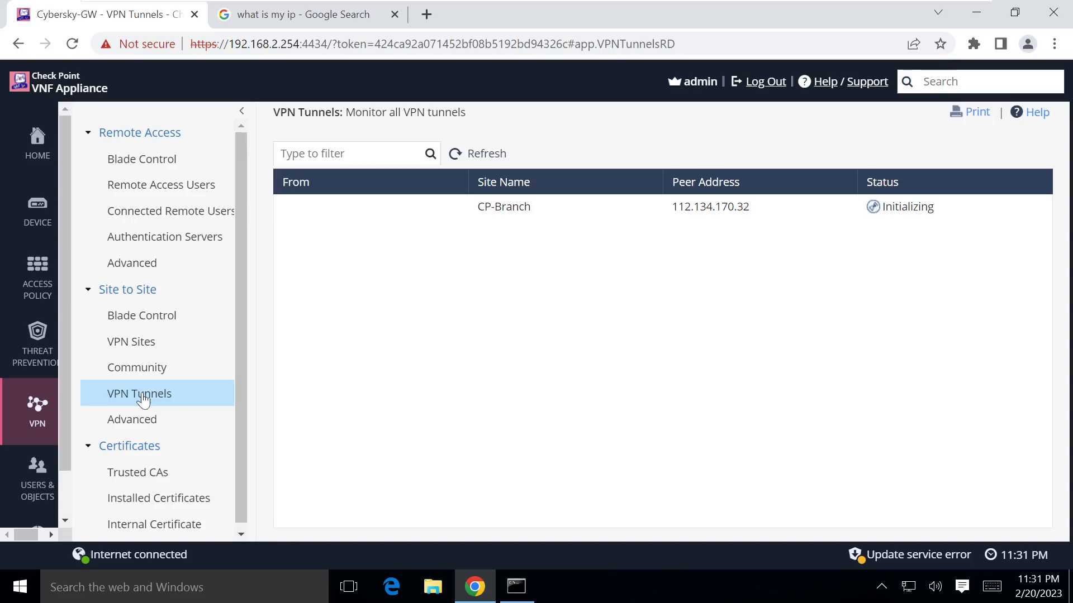
{"action": "mouse_move", "coordinate": [450, 18]}
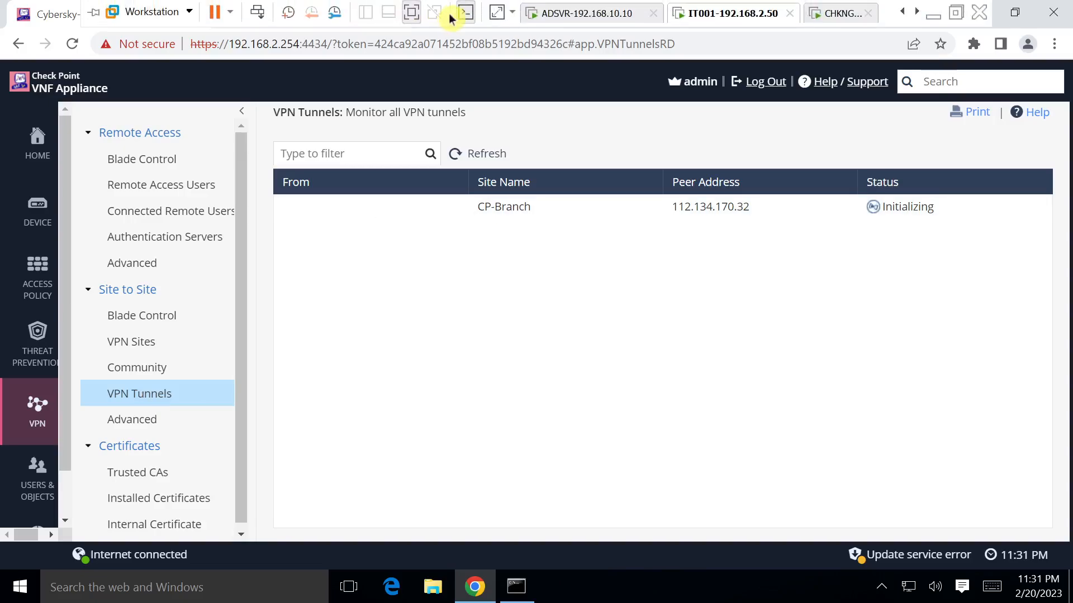
Step: Reload the branch gateway's VPN tunnel list to confirm CP-HO shows Active
{"action": "left_click", "coordinate": [414, 21]}
{"action": "left_click", "coordinate": [641, 586]}
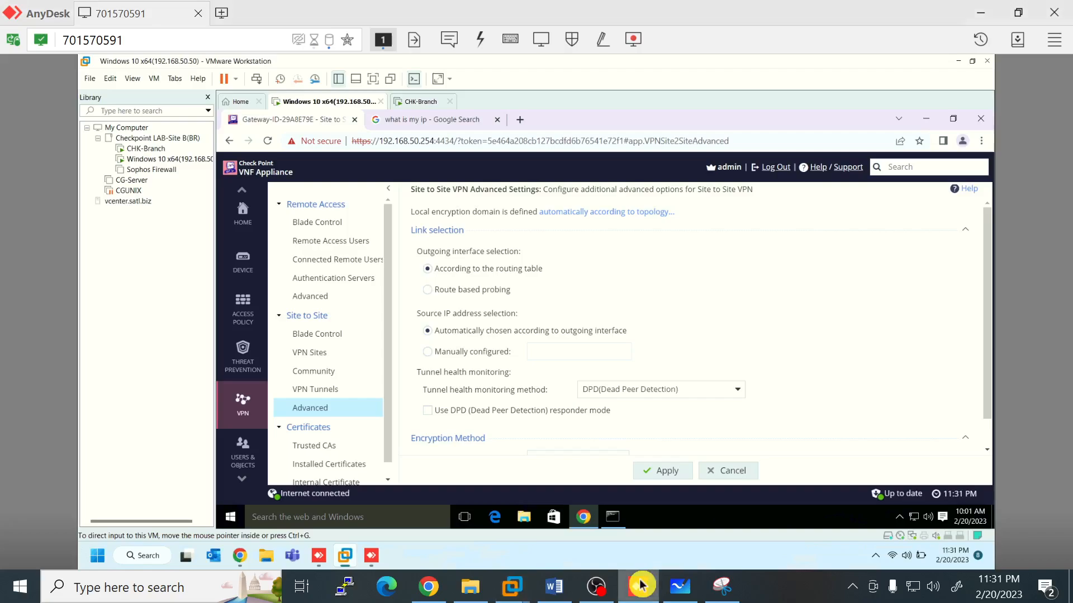
{"action": "left_click", "coordinate": [316, 391]}
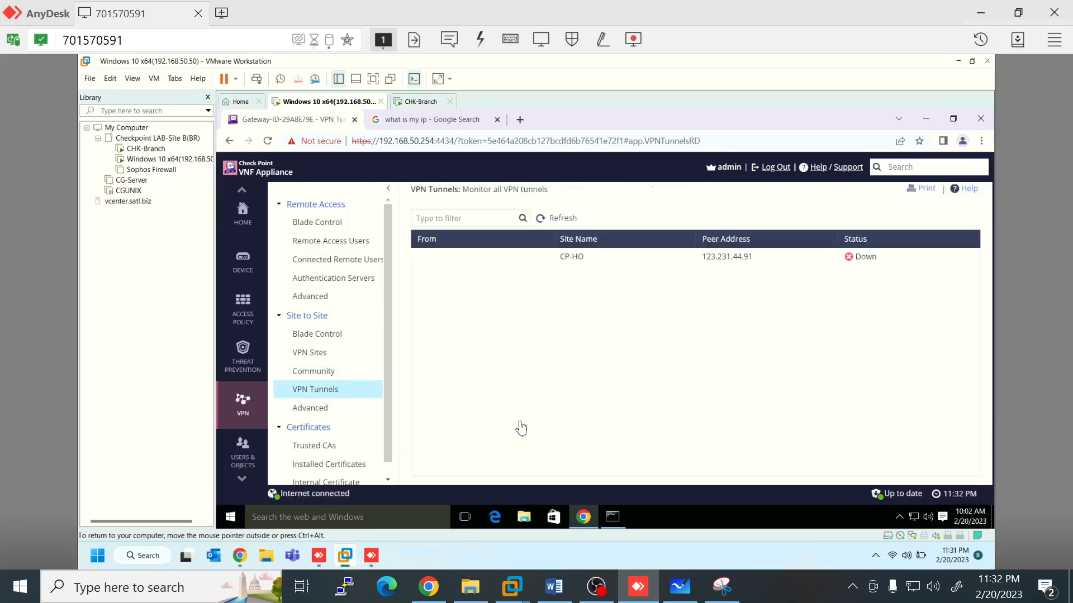
{"action": "left_click", "coordinate": [323, 375]}
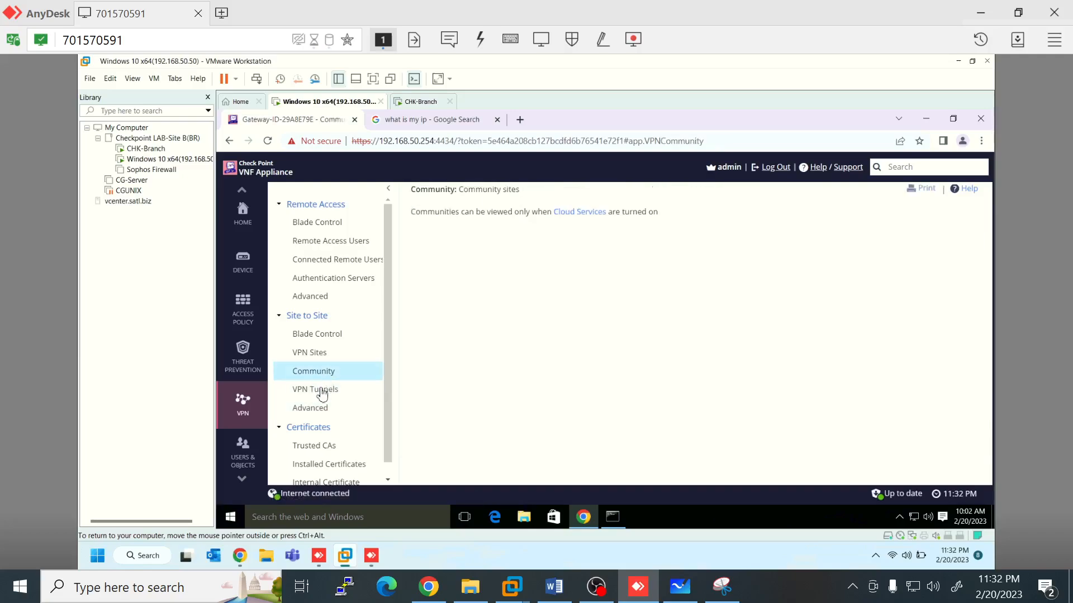
{"action": "left_click", "coordinate": [853, 590]}
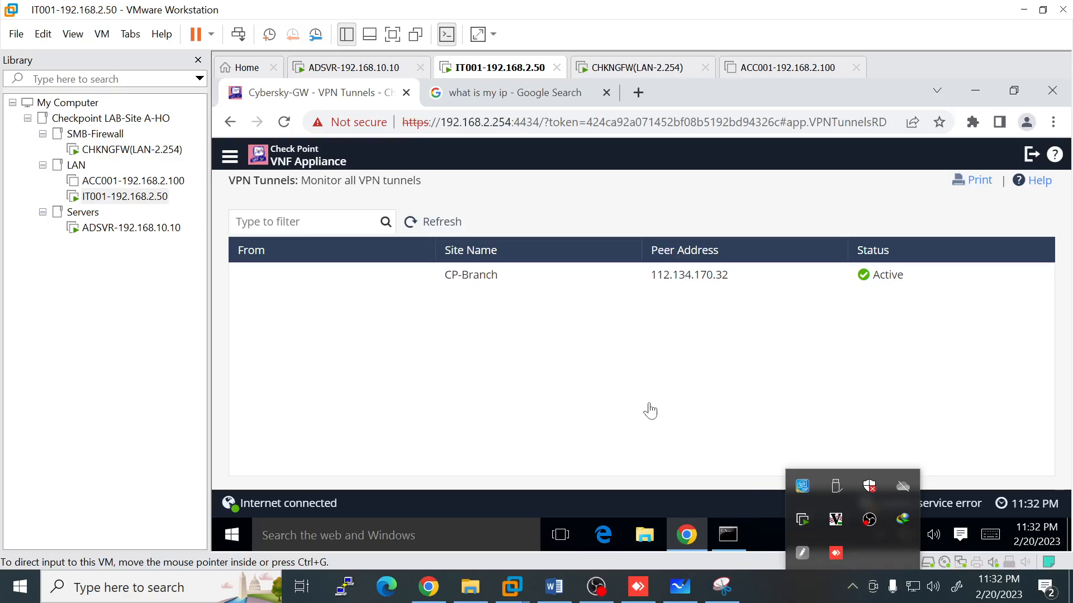
{"action": "left_click", "coordinate": [648, 410]}
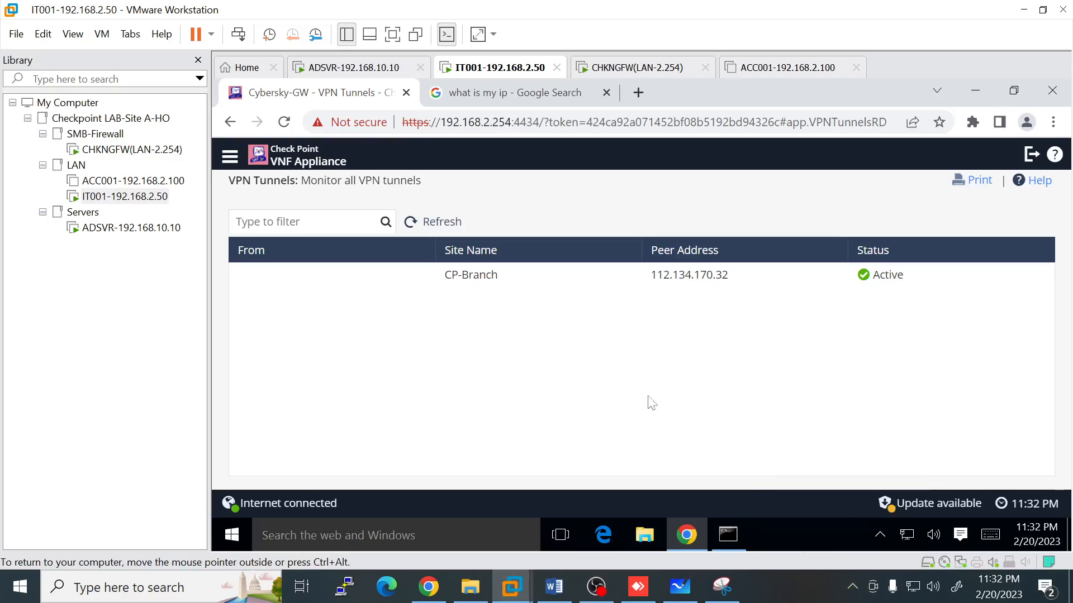
{"action": "left_click", "coordinate": [638, 586]}
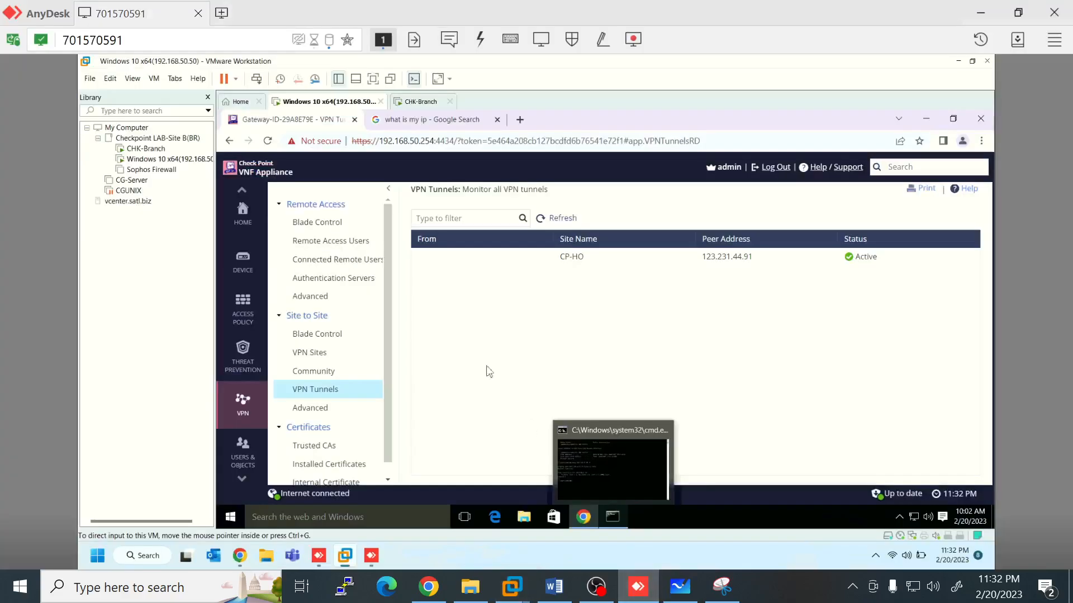
{"action": "left_click", "coordinate": [314, 372]}
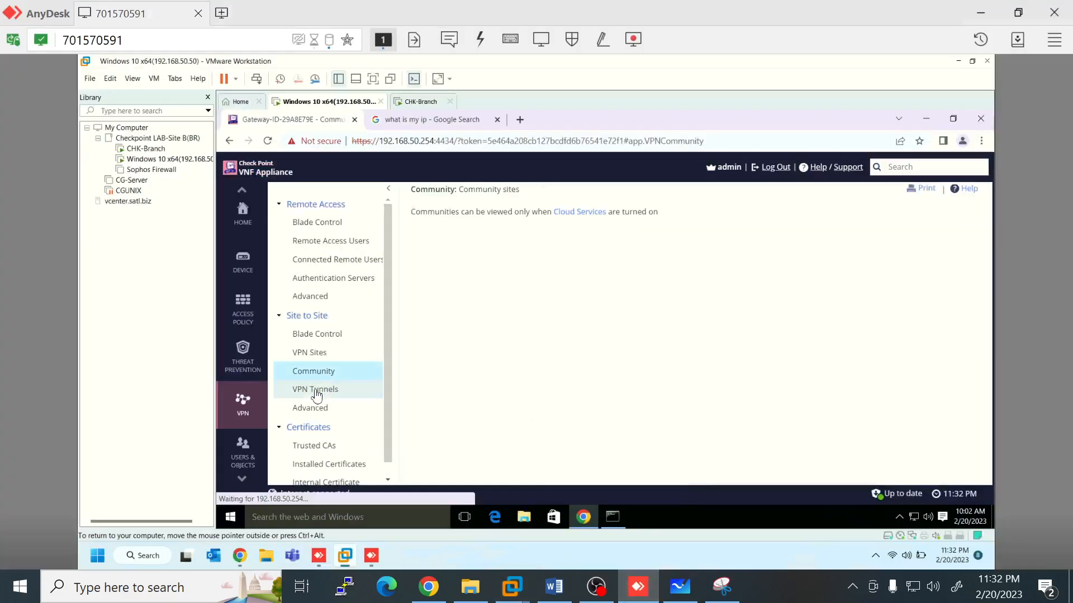
{"action": "left_click", "coordinate": [315, 392]}
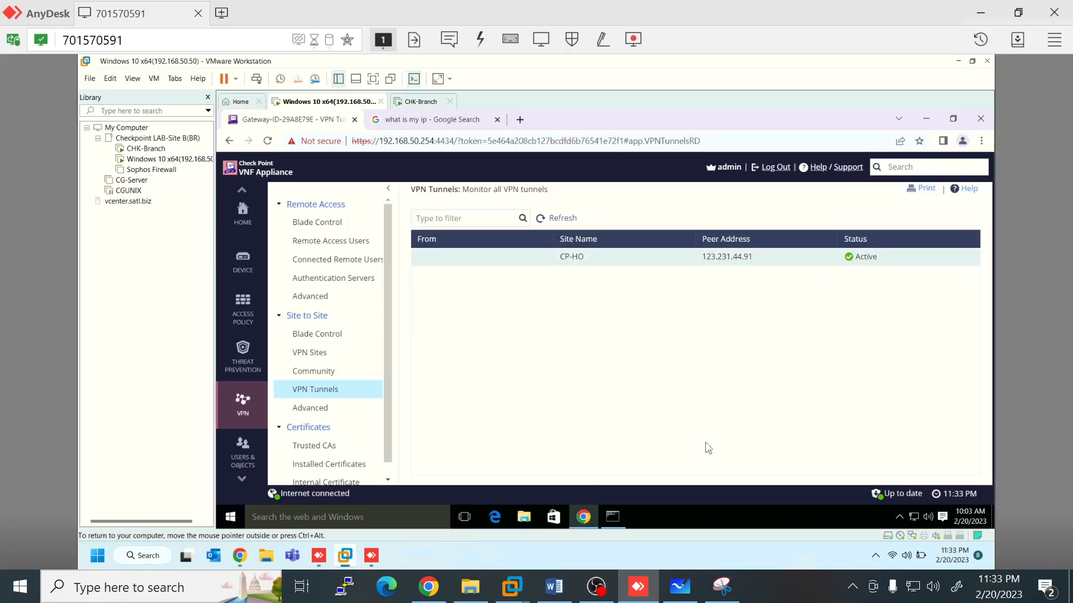
Step: Confirm the CP-Branch tunnel is Active on the head office gateway, then open Access Policy
{"action": "mouse_move", "coordinate": [512, 586]}
{"action": "left_click", "coordinate": [510, 513]}
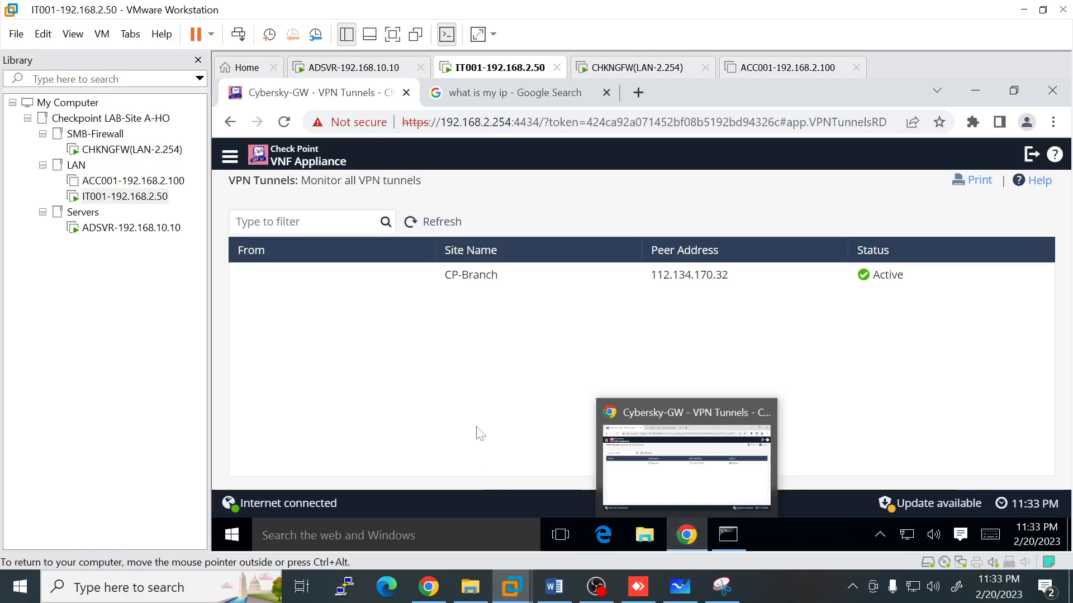
{"action": "left_click", "coordinate": [230, 157]}
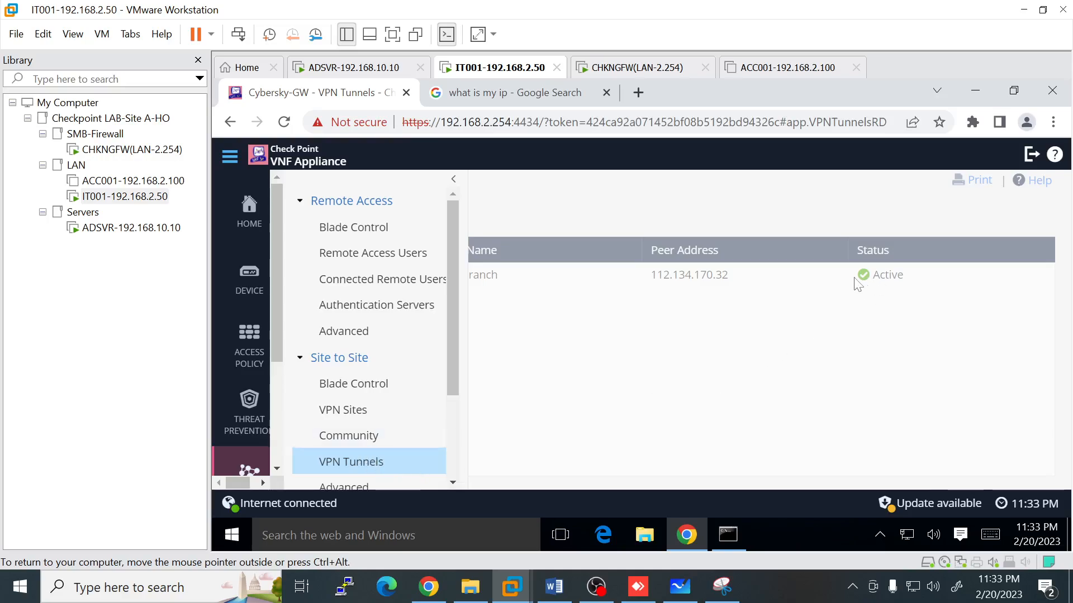
{"action": "left_click", "coordinate": [349, 436]}
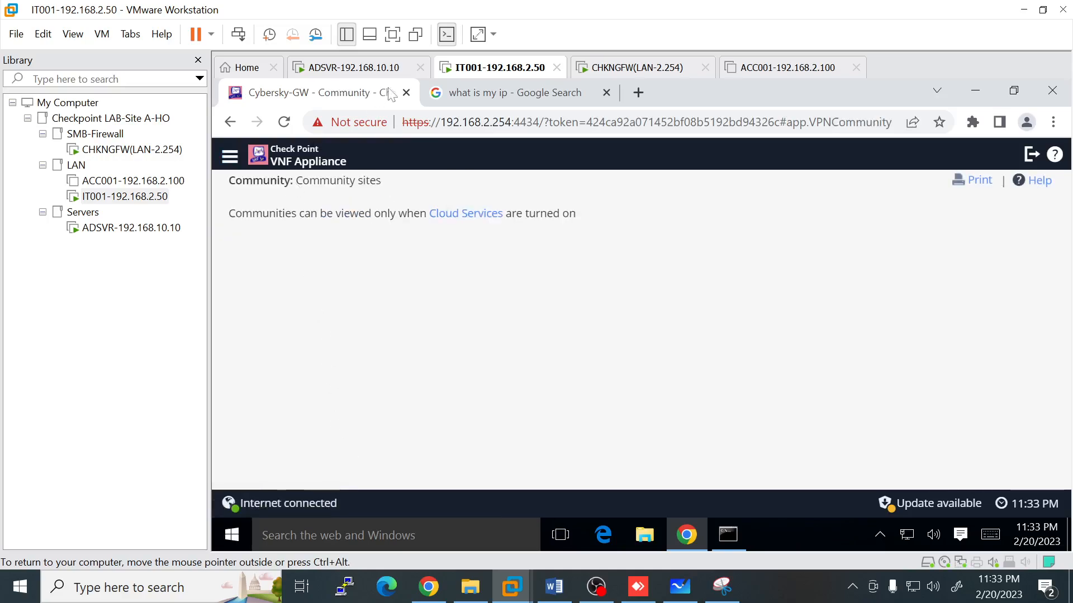
{"action": "left_click", "coordinate": [393, 34]}
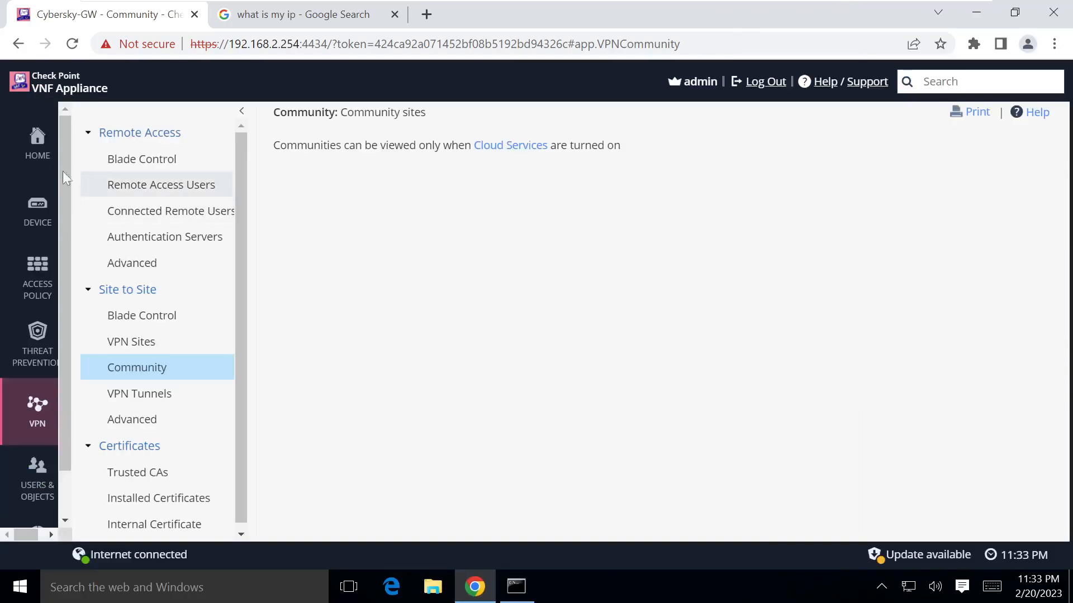
{"action": "left_click", "coordinate": [145, 405]}
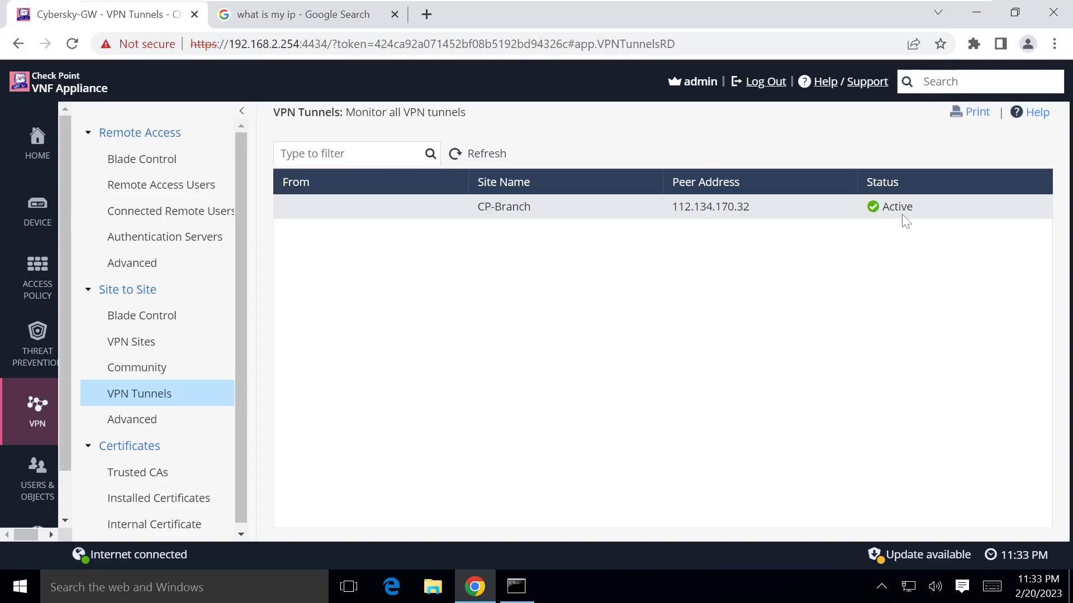
{"action": "left_click", "coordinate": [31, 283]}
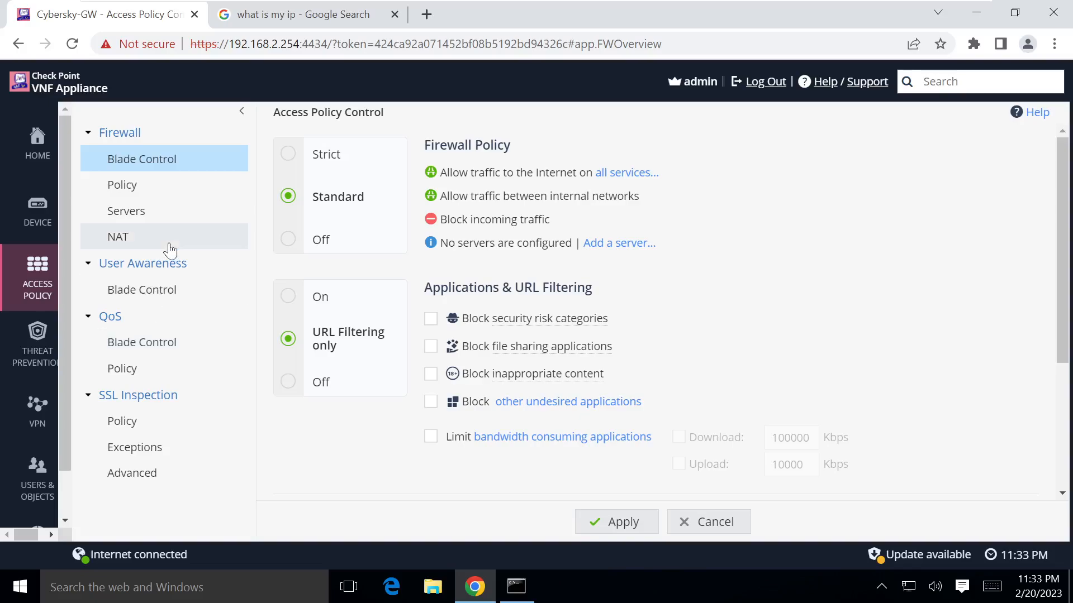
Step: Review the firewall policy's incoming, internal and VPN rules, including the auto-generated VPN Sites rule
{"action": "left_click", "coordinate": [125, 190]}
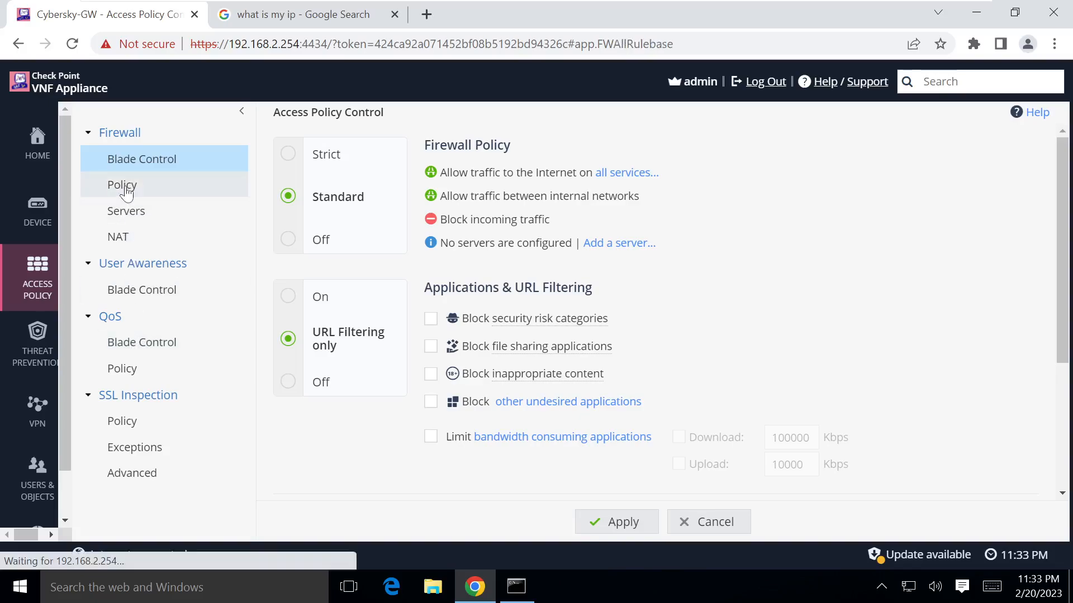
{"action": "scroll", "coordinate": [484, 422], "scroll_direction": "down", "scroll_amount": 3}
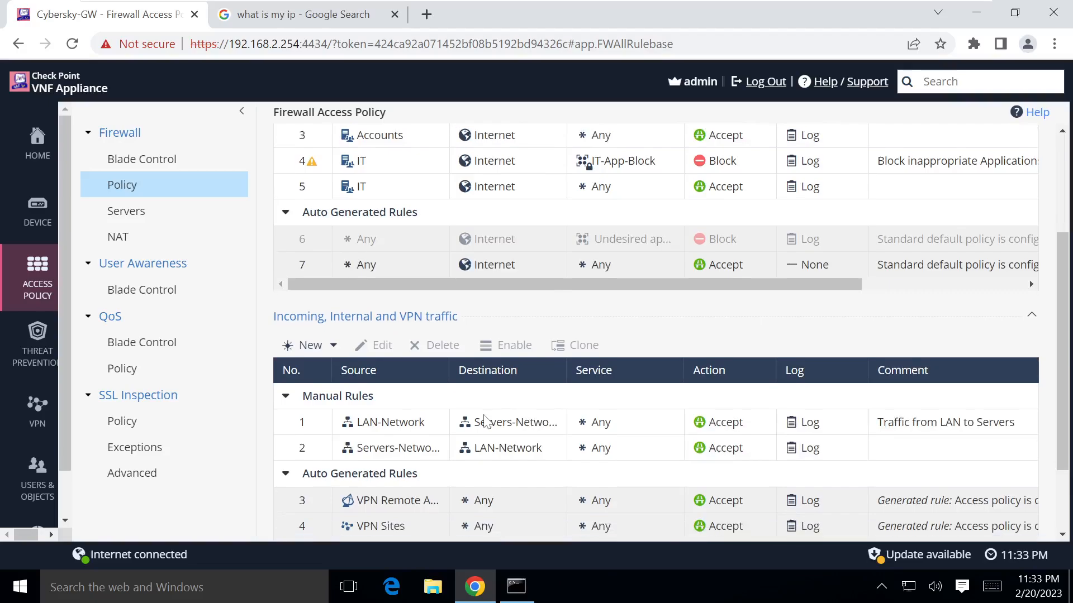
{"action": "scroll", "coordinate": [404, 467], "scroll_direction": "down", "scroll_amount": 3}
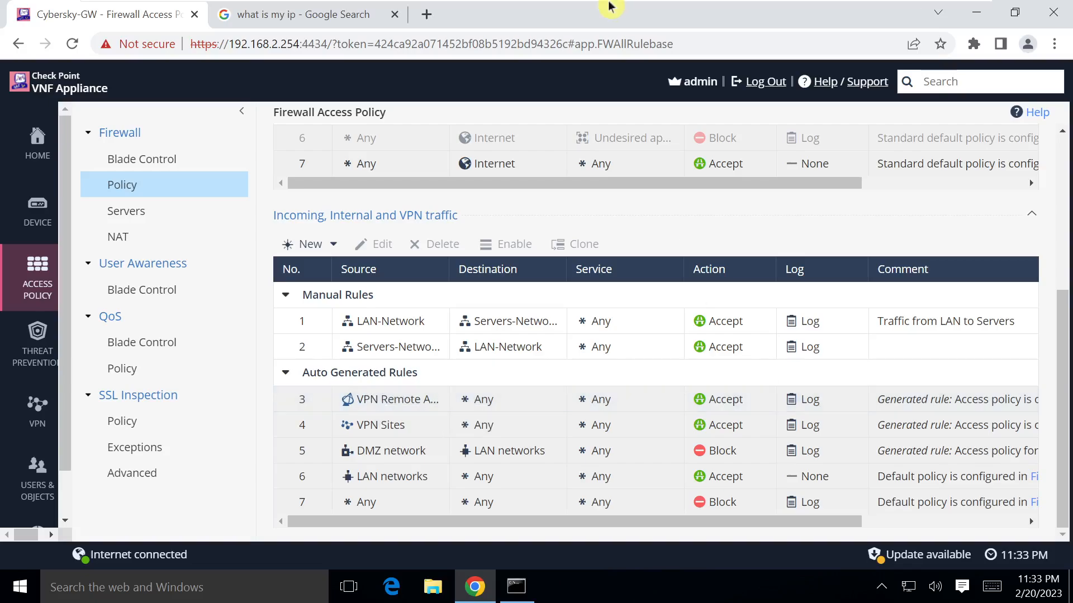
{"action": "mouse_move", "coordinate": [441, 6]}
{"action": "left_click", "coordinate": [419, 23]}
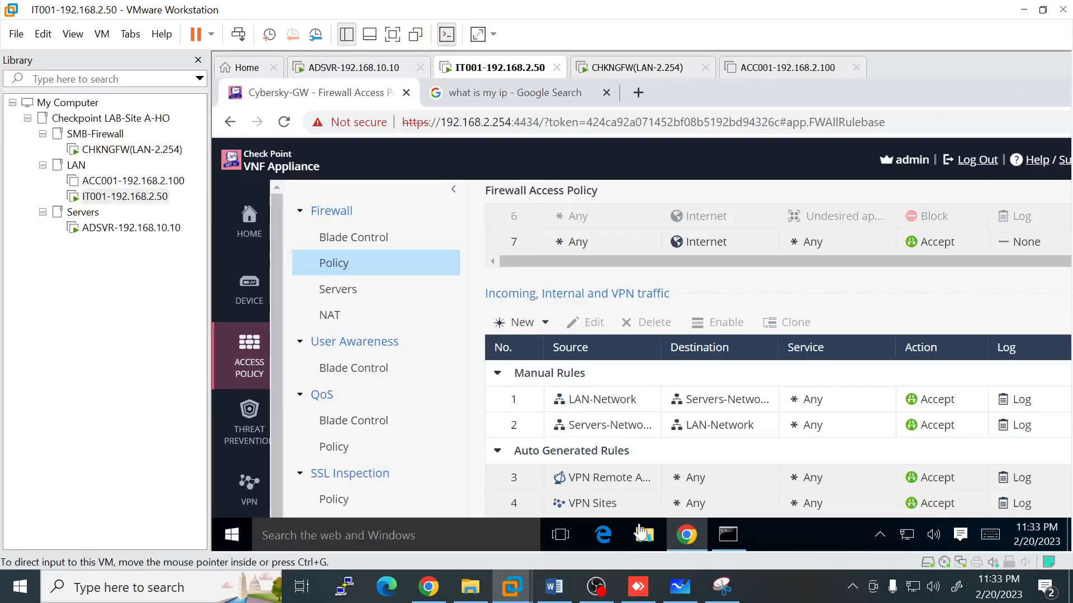
Step: Rerun ping 192.168.2.50 -t in the branch command prompt so replies now come back
{"action": "left_click", "coordinate": [638, 587]}
{"action": "left_click", "coordinate": [622, 517]}
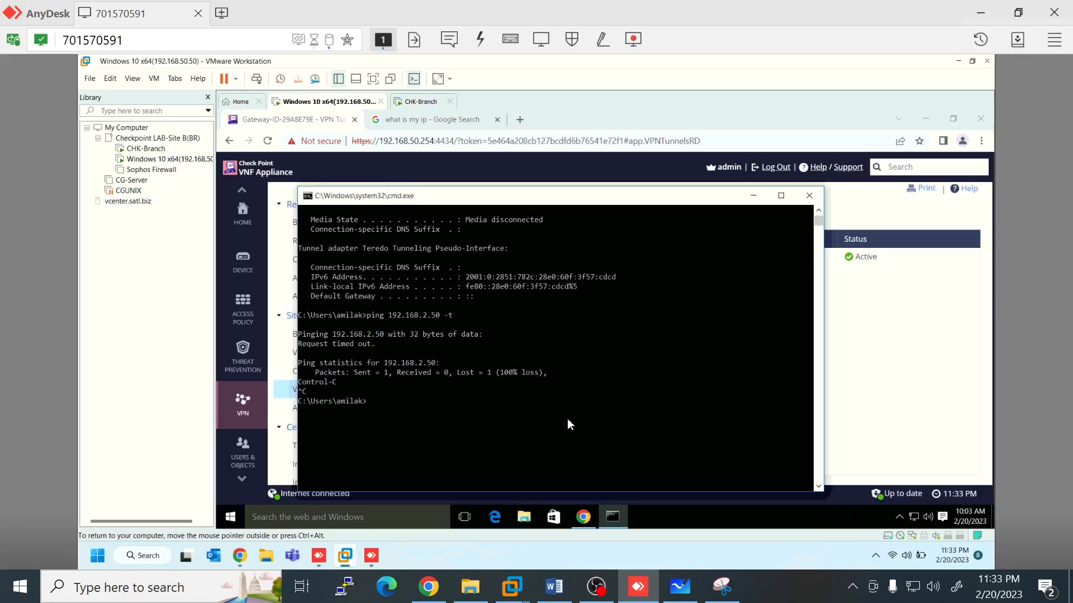
{"action": "key", "text": "Up"}
{"action": "key", "text": "Return"}
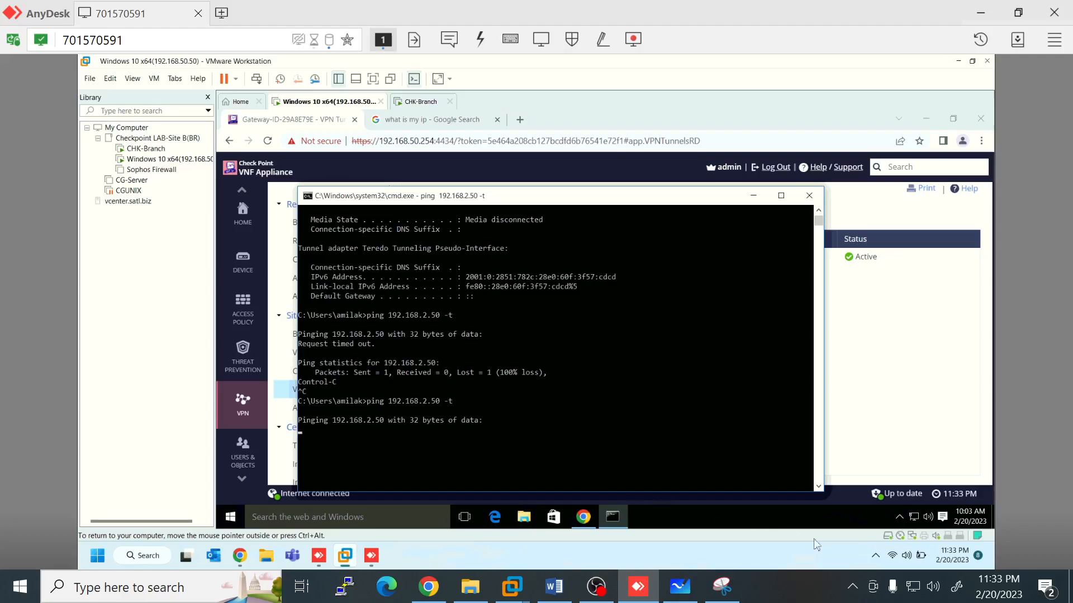
{"action": "left_click", "coordinate": [846, 586]}
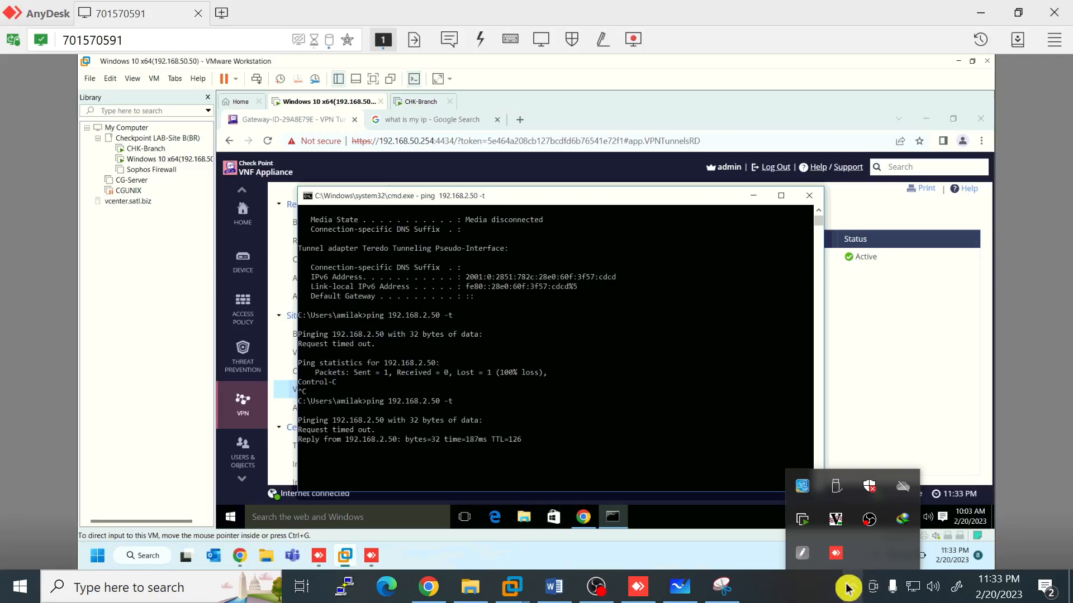
{"action": "left_click", "coordinate": [676, 409]}
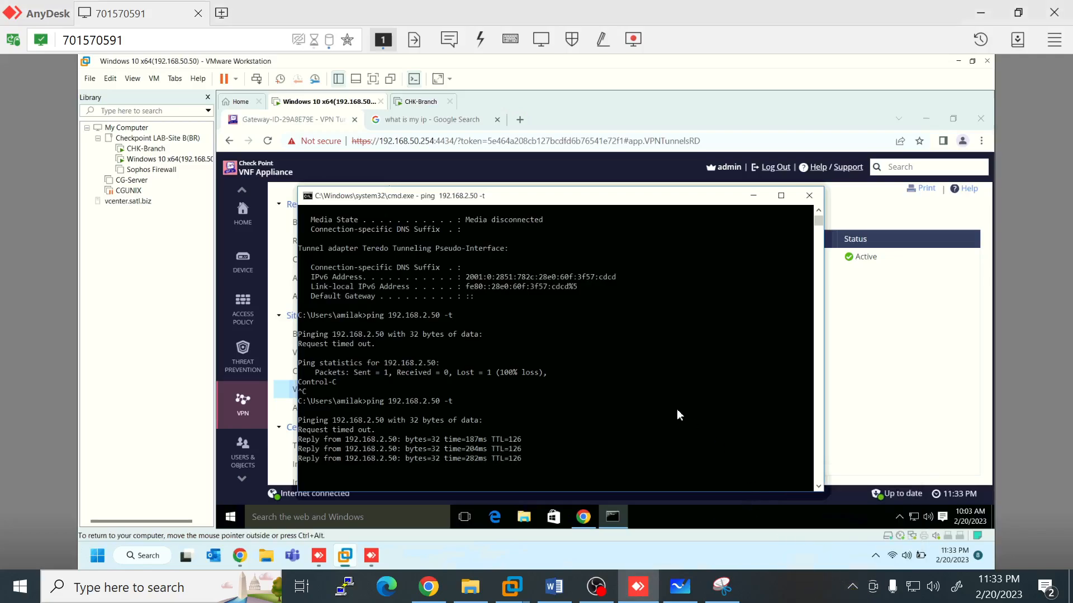
{"action": "left_click", "coordinate": [413, 416]}
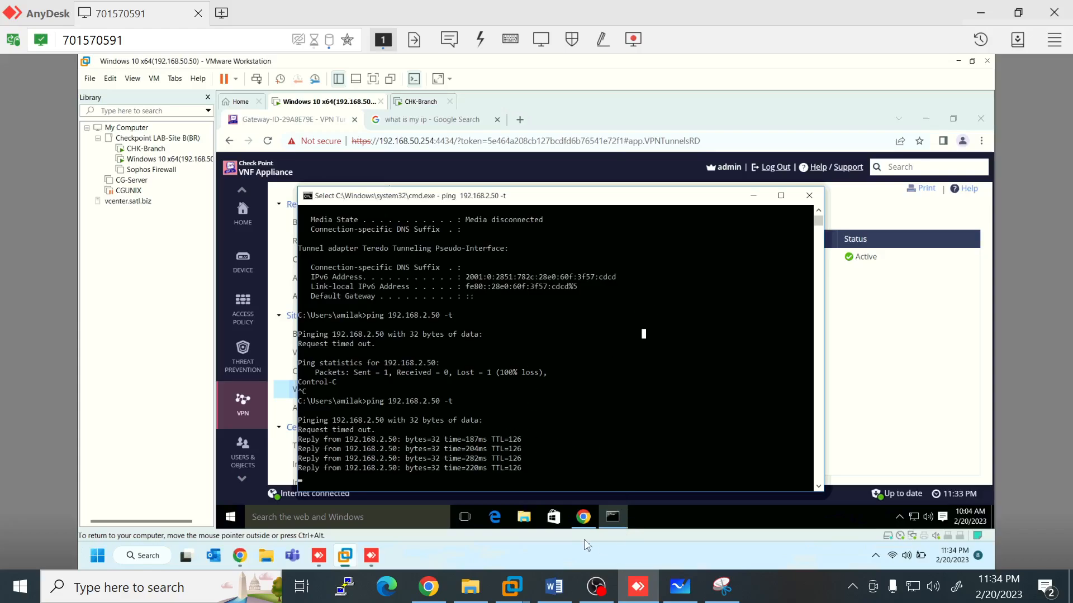
Step: Open the head office Security Logs and the VPN Decrypt entry's details
{"action": "mouse_move", "coordinate": [512, 587]}
{"action": "left_click", "coordinate": [491, 478]}
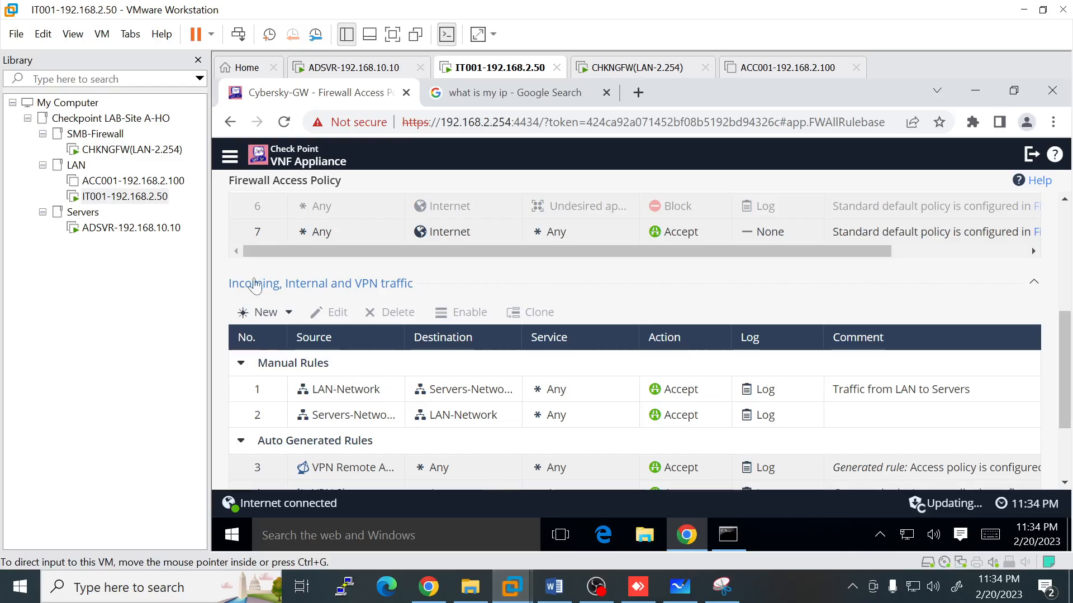
{"action": "left_click", "coordinate": [393, 34]}
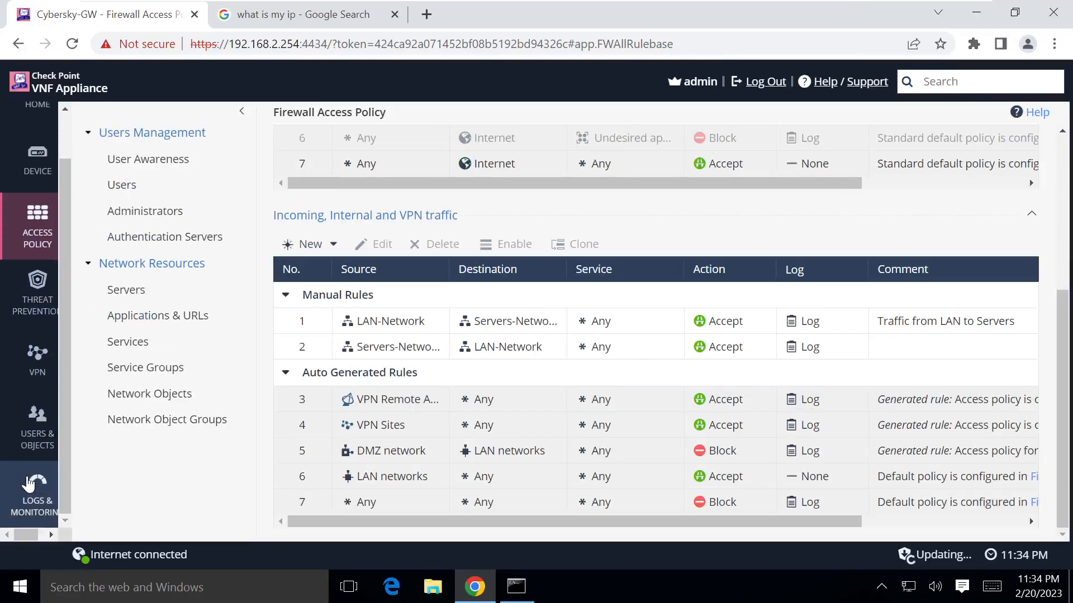
{"action": "left_click", "coordinate": [28, 484]}
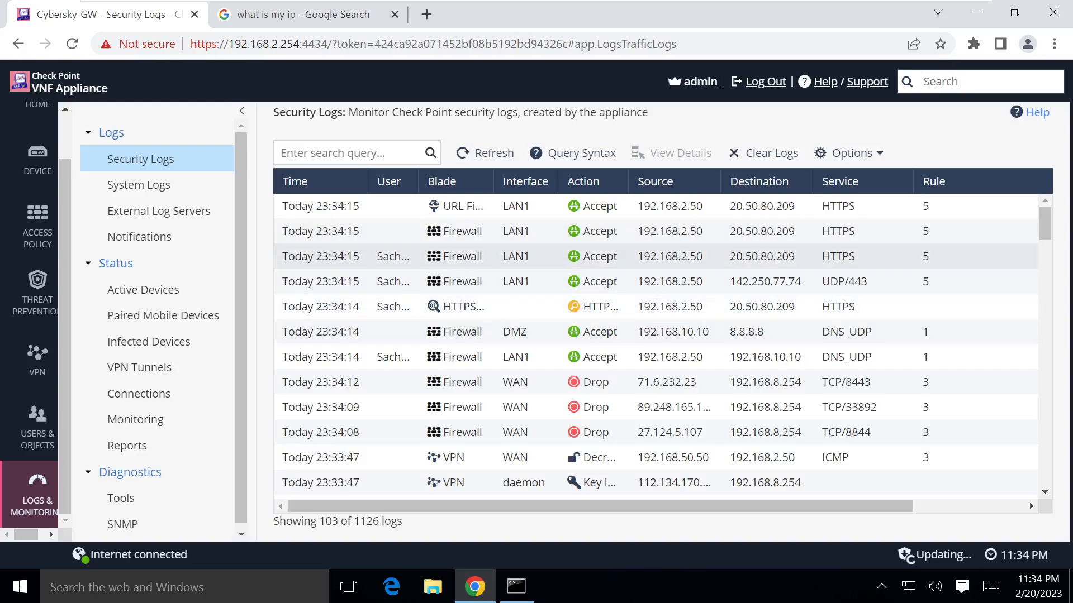
{"action": "scroll", "coordinate": [438, 369], "scroll_direction": "down", "scroll_amount": 1}
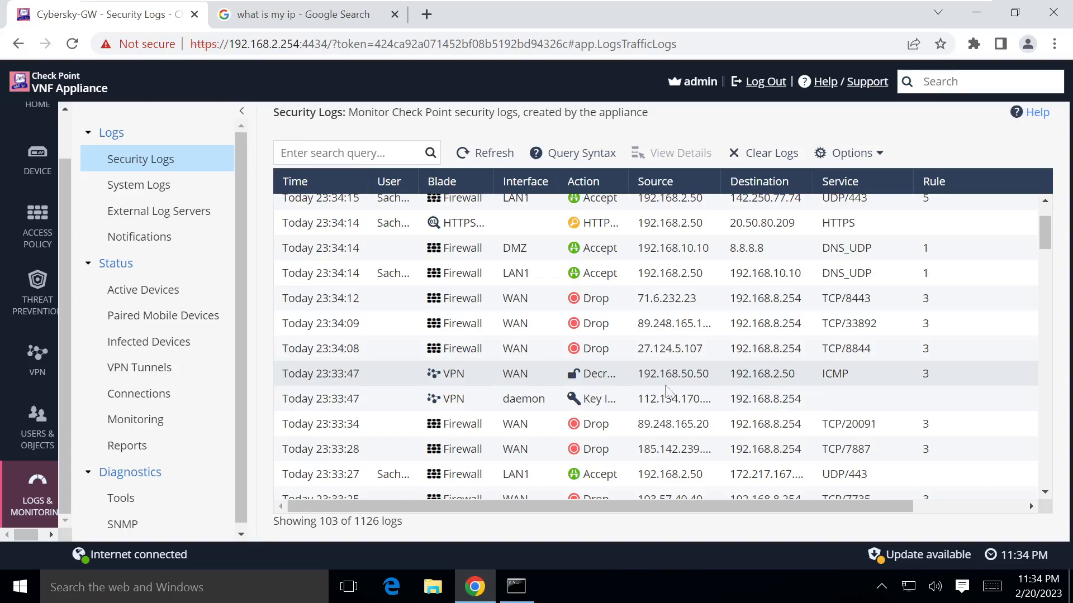
{"action": "double_click", "coordinate": [344, 374]}
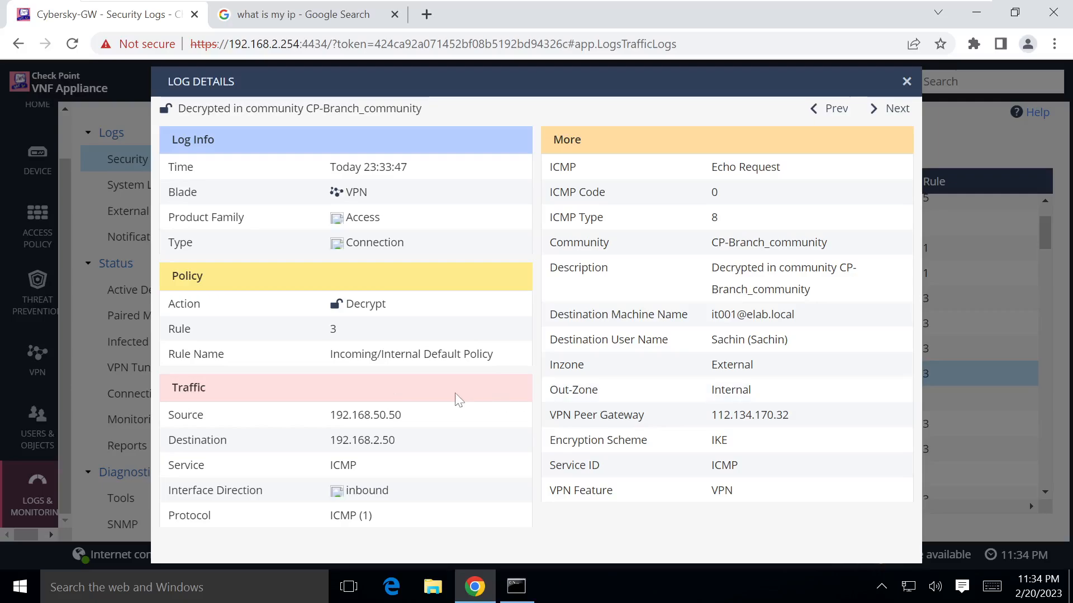
Step: Check the log's peer gateway, IKE scheme, source 192.168.50.50 and destination 192.168.2.50
{"action": "left_click_drag", "start_coordinate": [556, 416], "coordinate": [739, 416]}
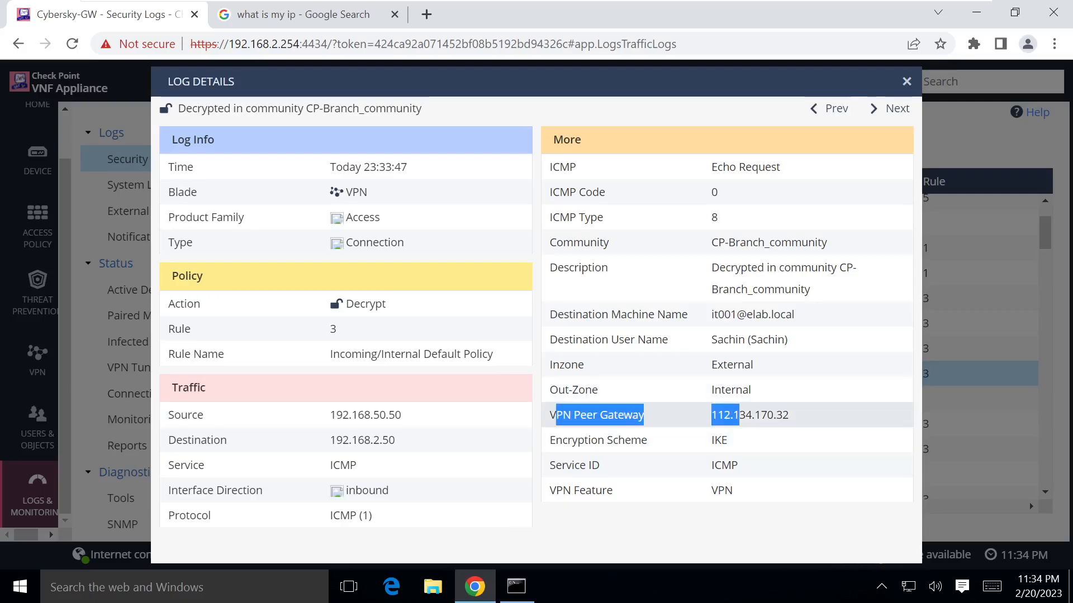
{"action": "left_click_drag", "start_coordinate": [543, 445], "coordinate": [727, 443]}
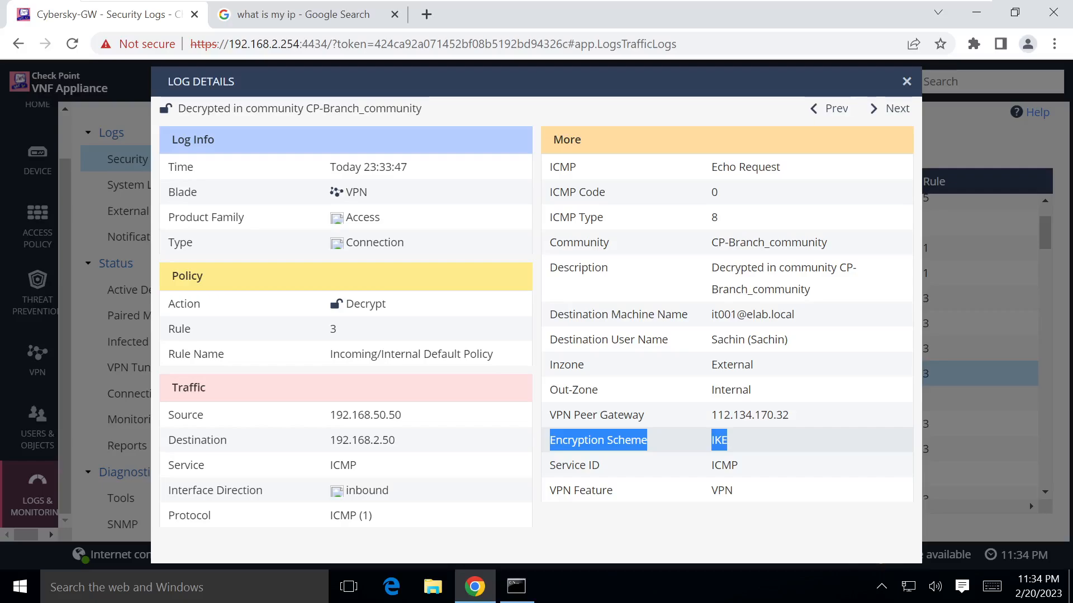
{"action": "left_click_drag", "start_coordinate": [335, 414], "coordinate": [403, 422]}
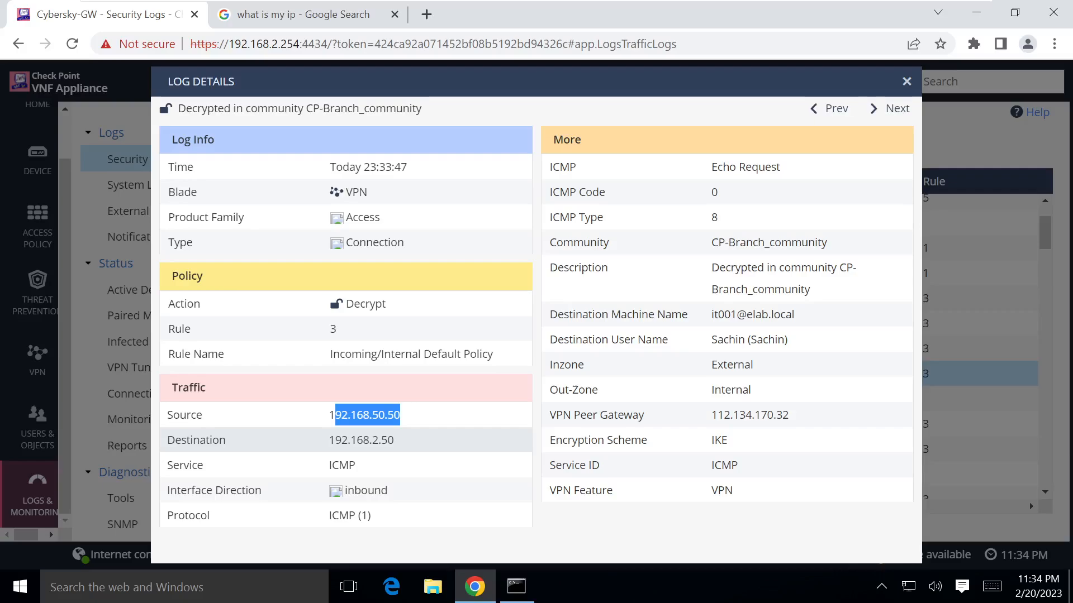
{"action": "left_click_drag", "start_coordinate": [329, 439], "coordinate": [396, 441]}
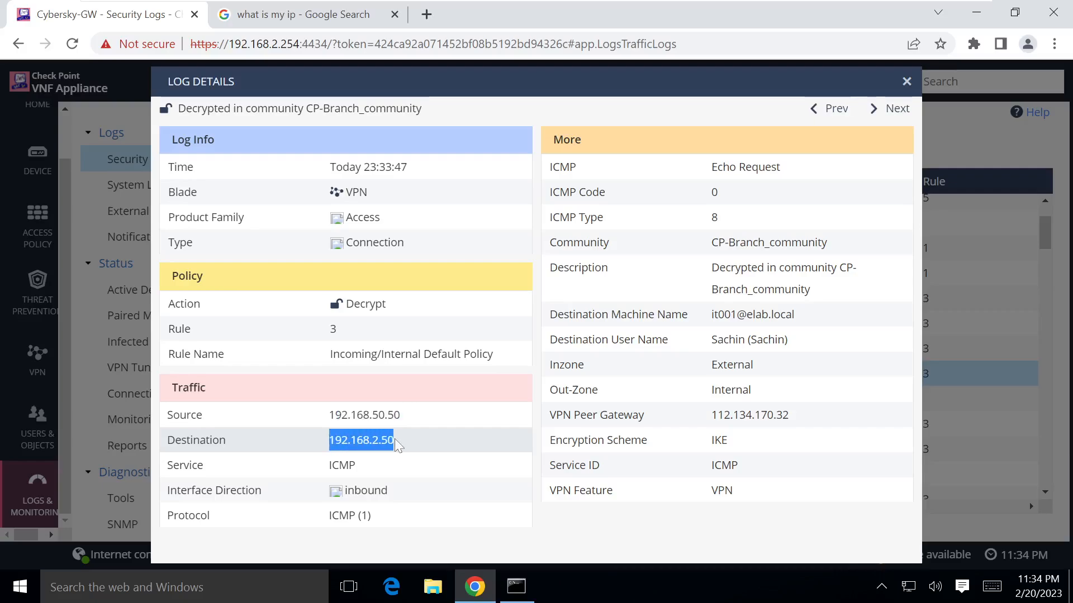
{"action": "left_click", "coordinate": [906, 81]}
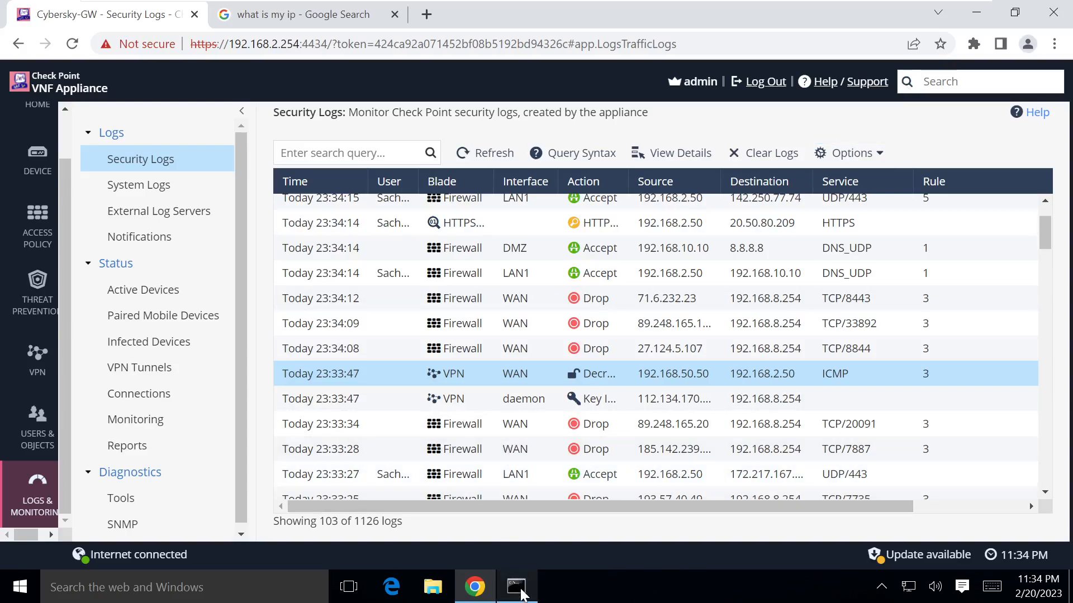
{"action": "mouse_move", "coordinate": [522, 593]}
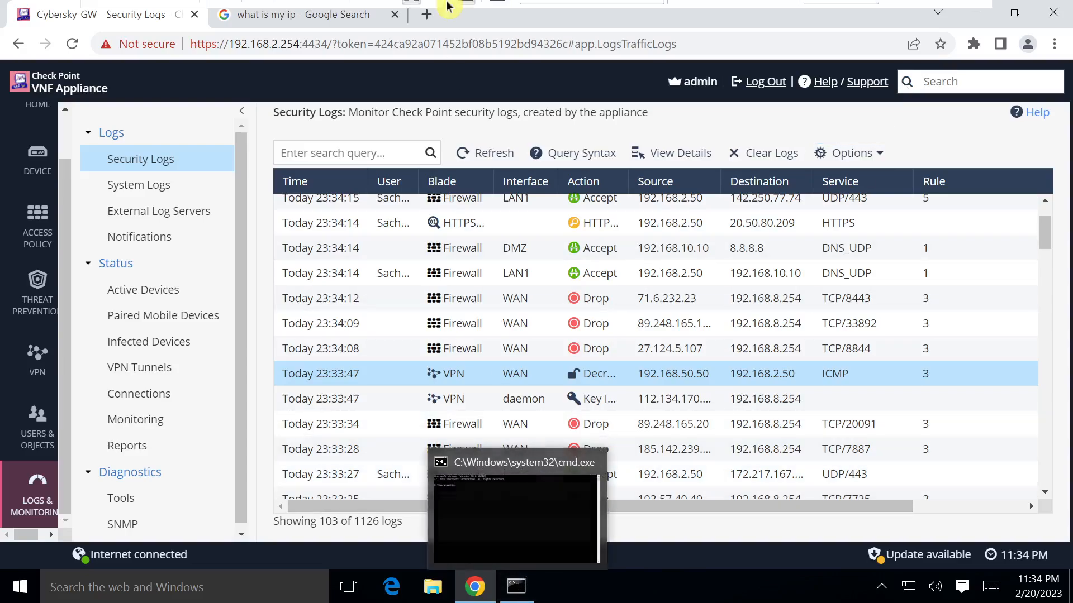
Step: Close the command prompt window on the branch PC
{"action": "left_click", "coordinate": [416, 17]}
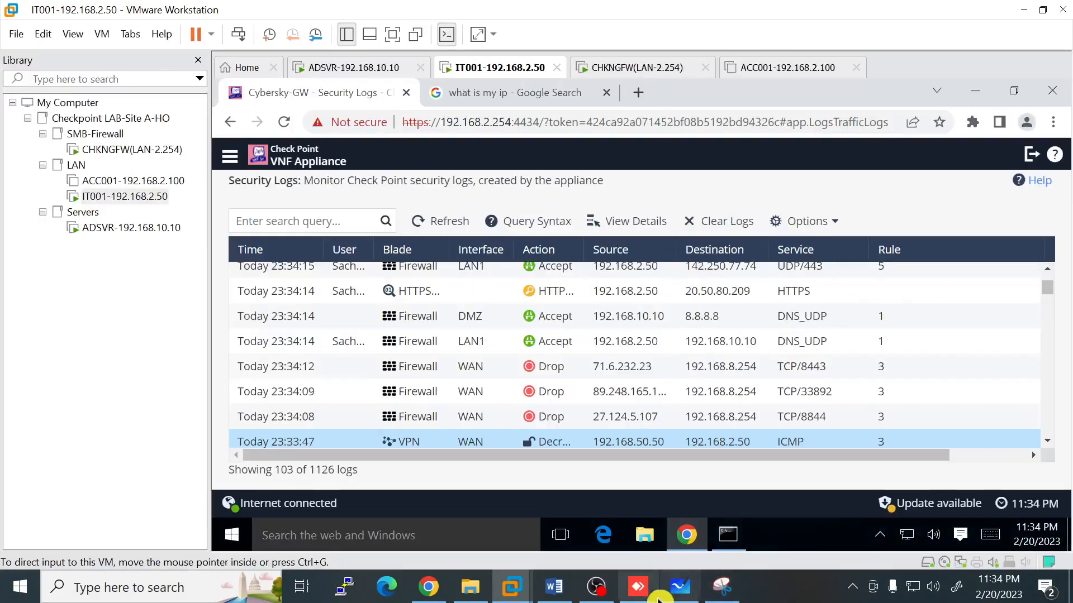
{"action": "left_click", "coordinate": [643, 593]}
{"action": "left_click", "coordinate": [575, 325]}
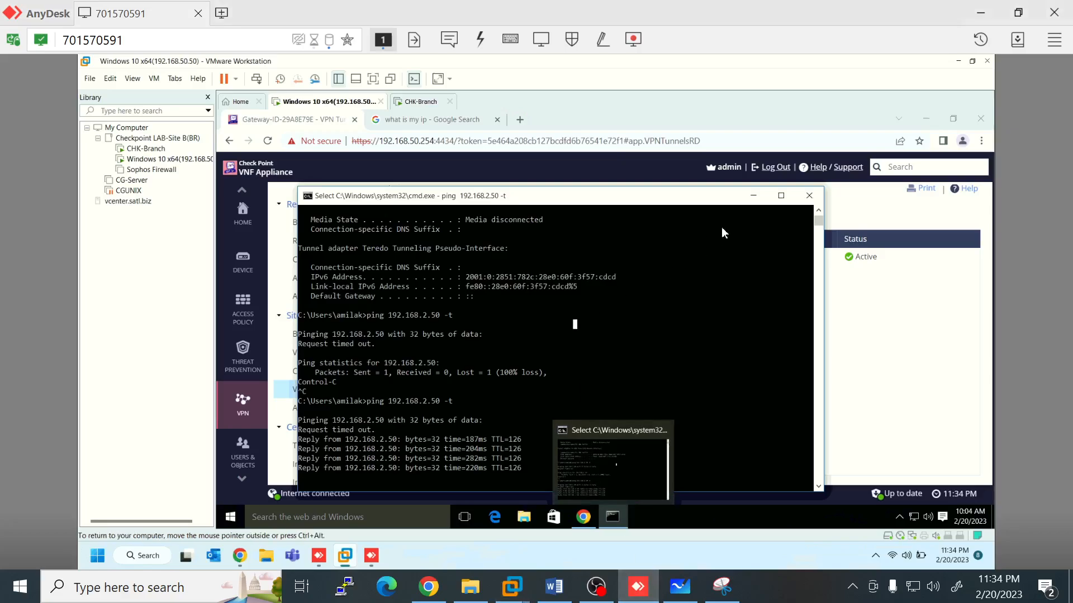
{"action": "left_click", "coordinate": [808, 199]}
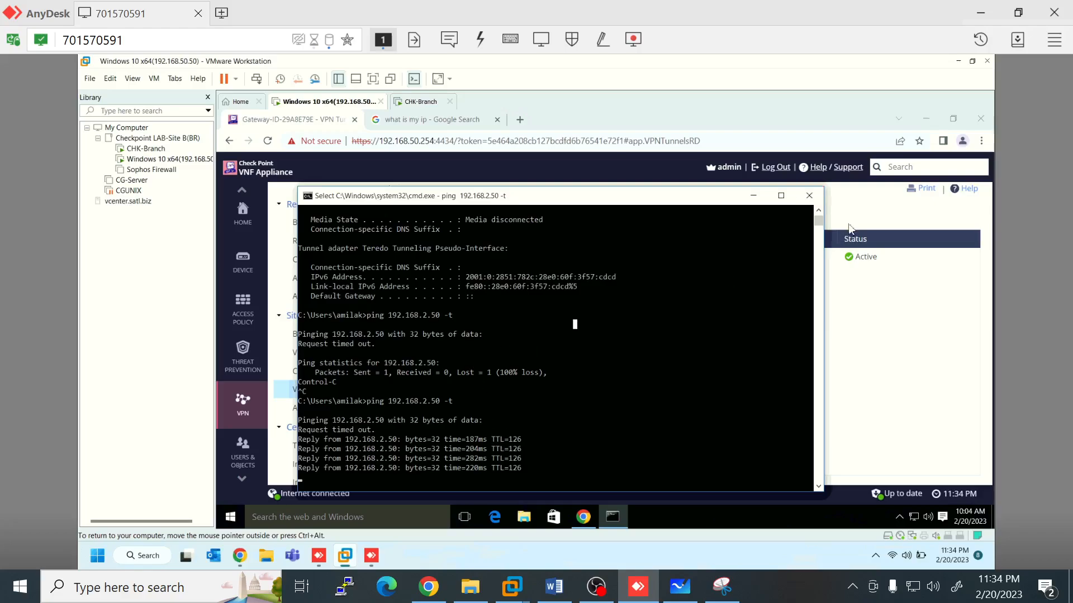
{"action": "left_click", "coordinate": [808, 199]}
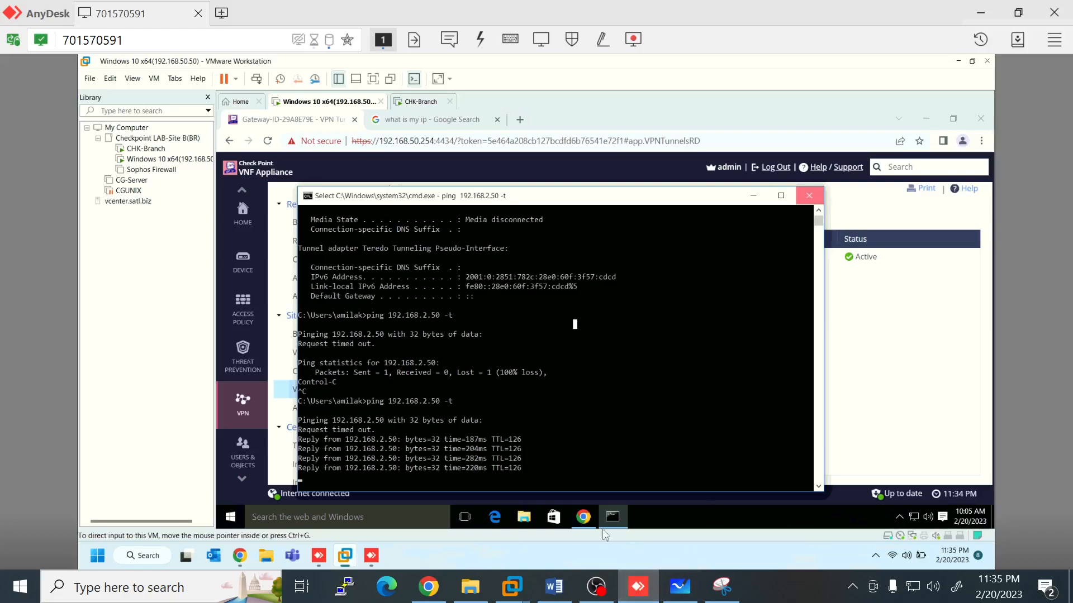
Step: Run ping 192.168.50.50 -t from a command prompt on the head office PC
{"action": "mouse_move", "coordinate": [512, 587]}
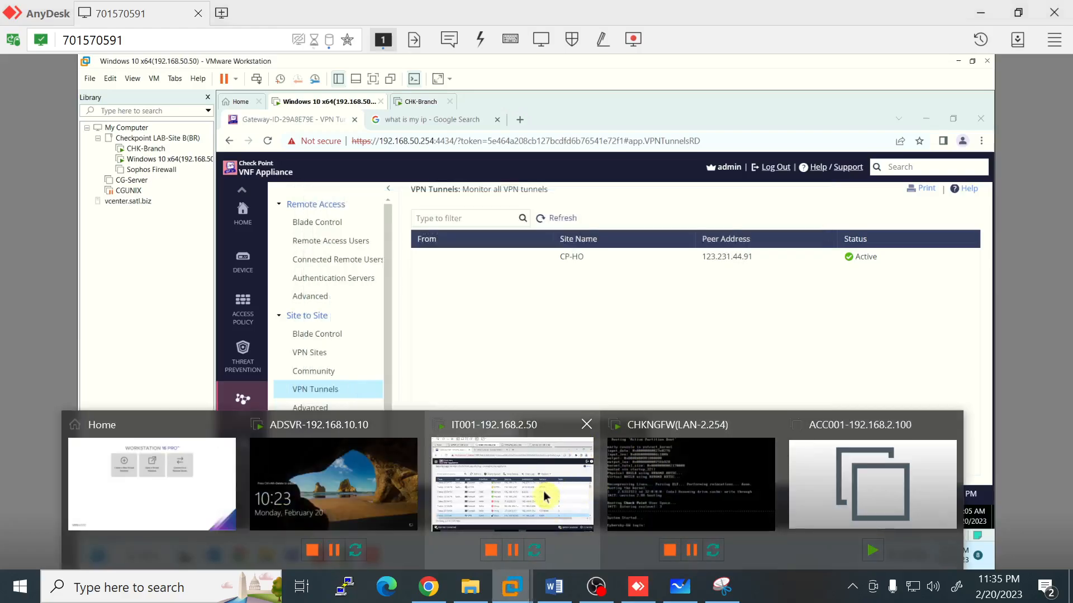
{"action": "left_click", "coordinate": [546, 495]}
{"action": "left_click", "coordinate": [726, 534]}
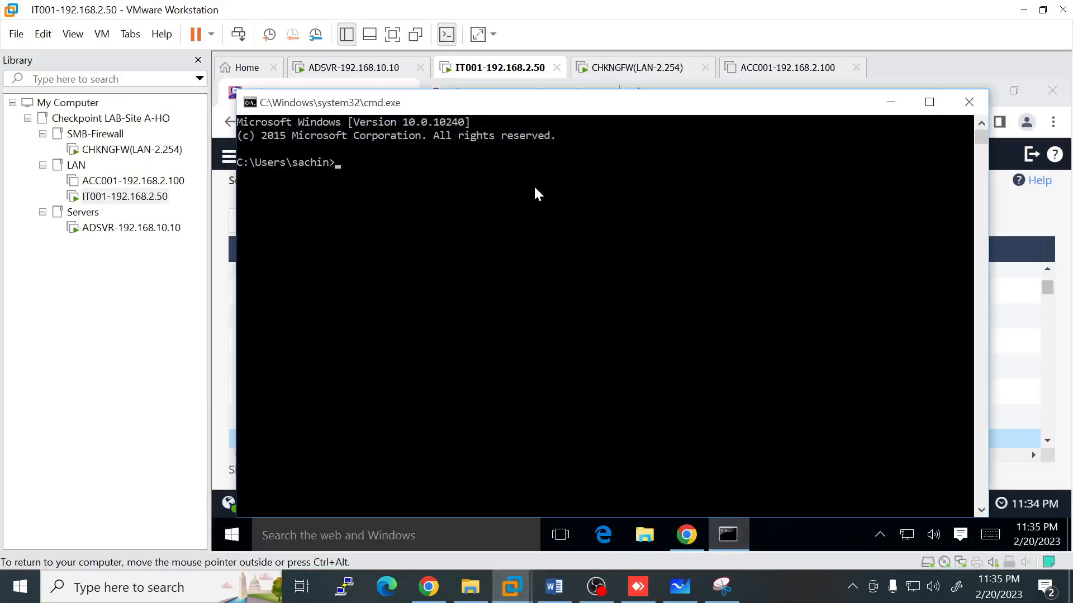
{"action": "type", "text": "ping 192.168"}
{"action": "type", "text": ".50.50 -t"}
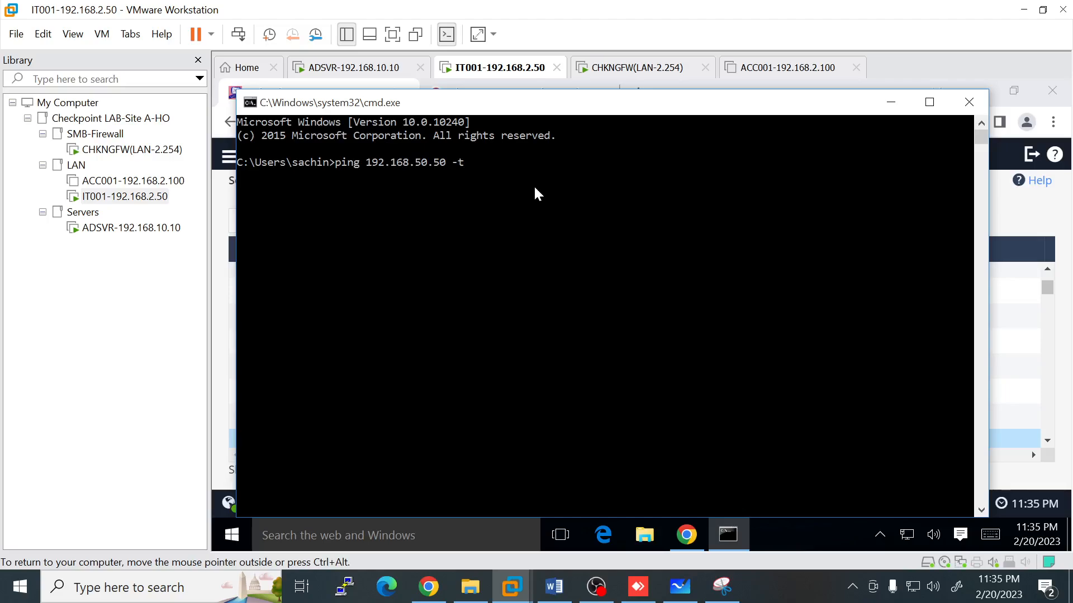
{"action": "key", "text": "Return"}
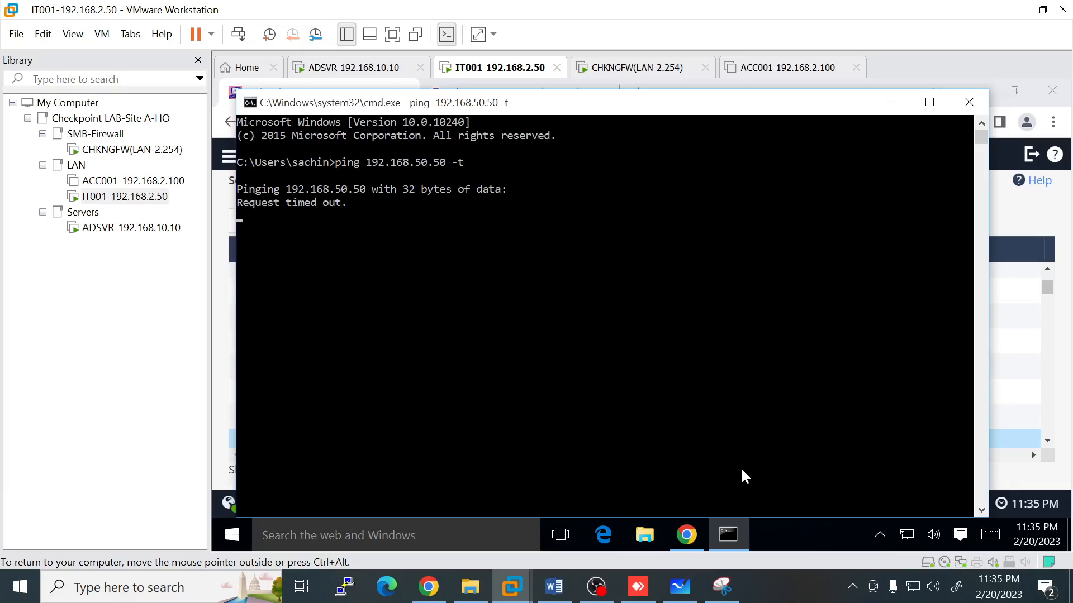
{"action": "left_click", "coordinate": [647, 593]}
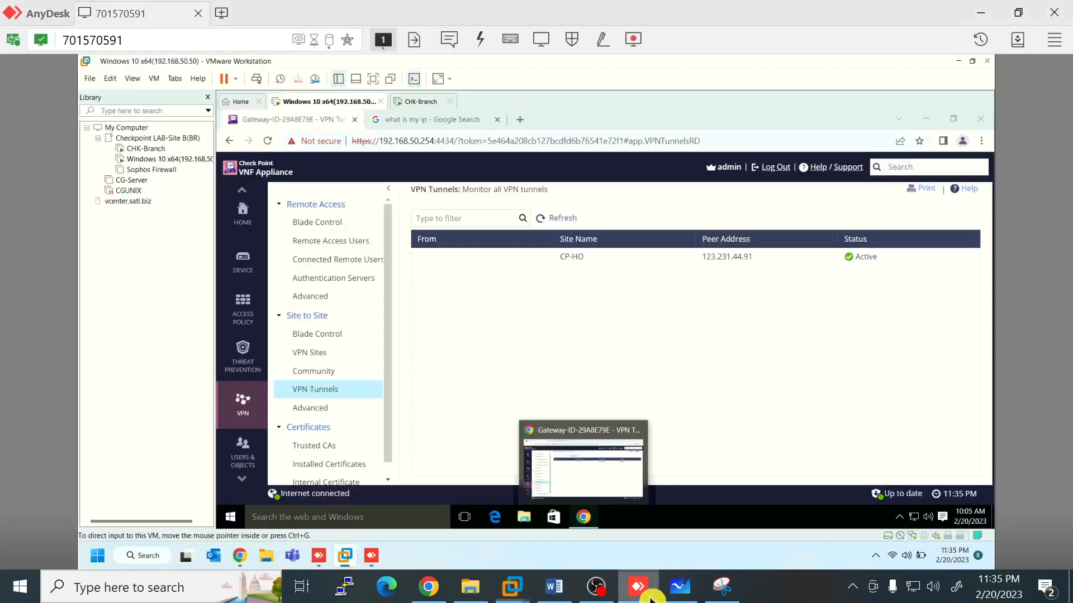
Step: Open Windows Firewall from Control Panel, with items listed as large icons
{"action": "right_click", "coordinate": [229, 520]}
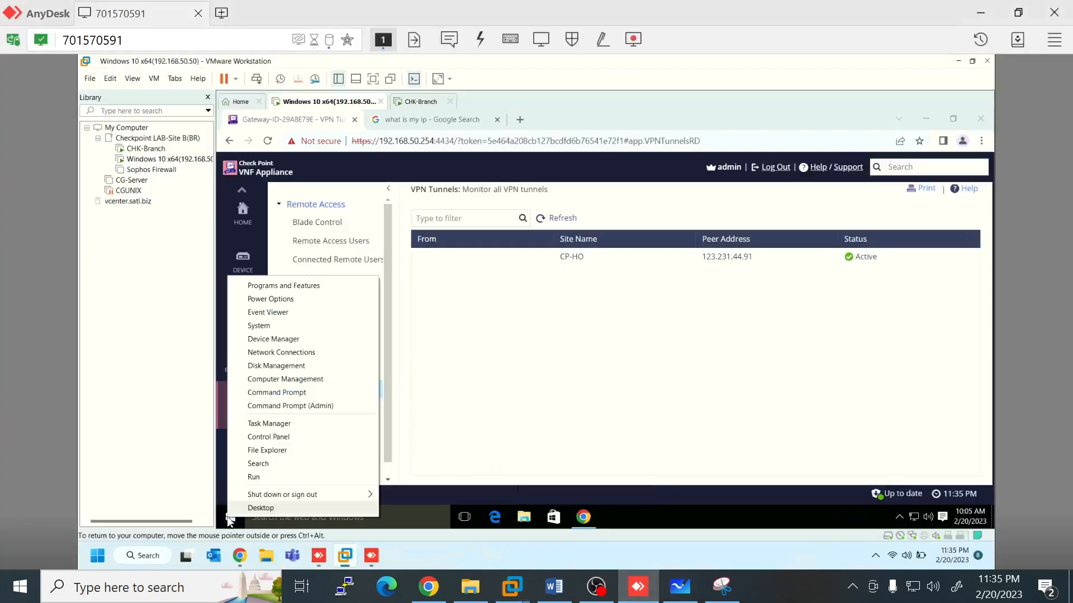
{"action": "left_click", "coordinate": [273, 450]}
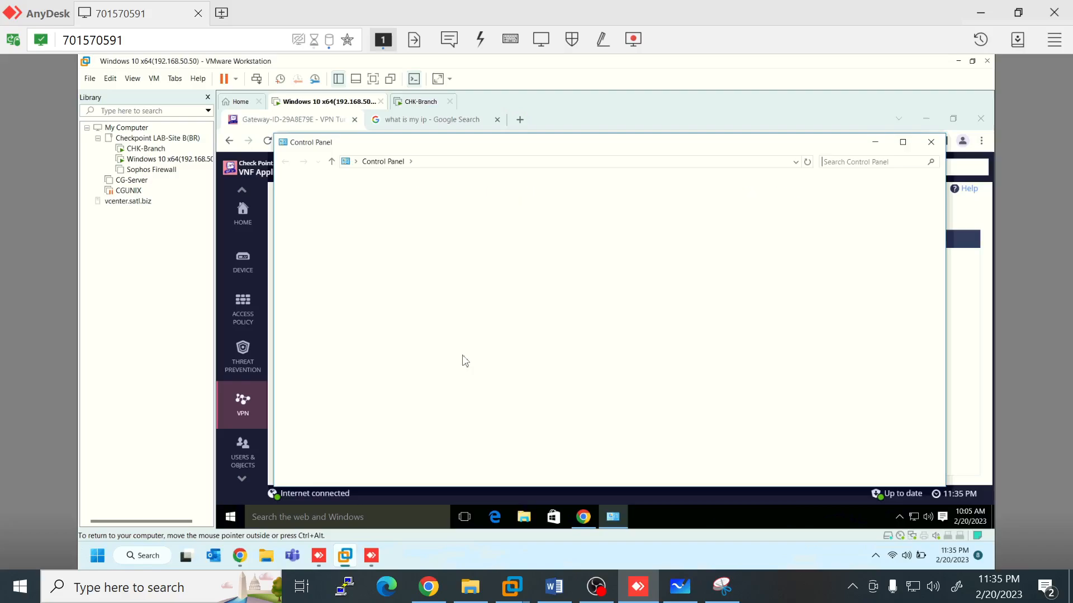
{"action": "left_click", "coordinate": [808, 192]}
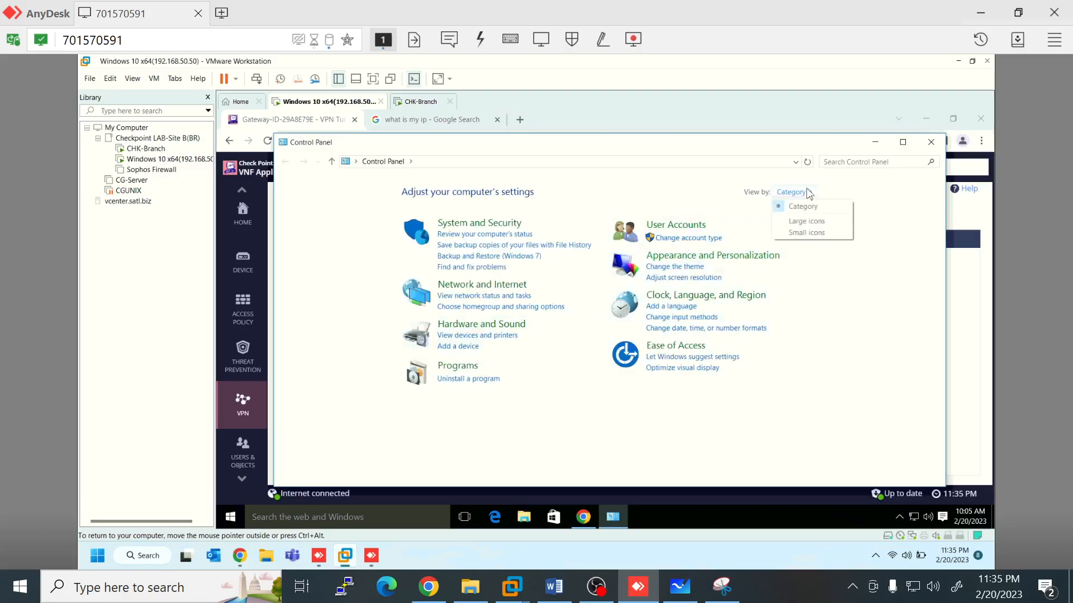
{"action": "left_click", "coordinate": [849, 588]}
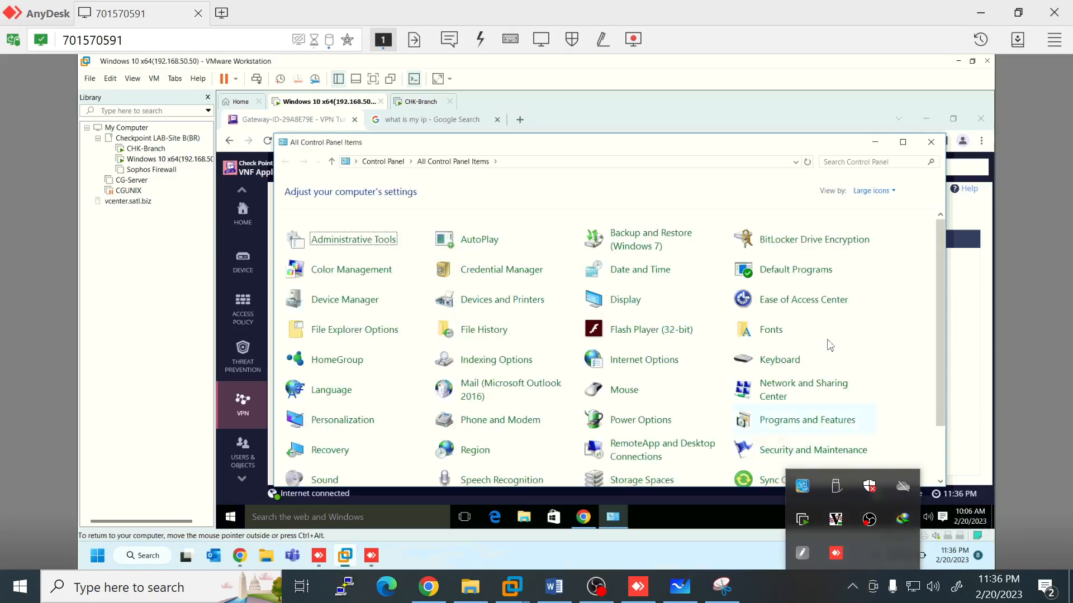
{"action": "scroll", "coordinate": [888, 411], "scroll_direction": "down", "scroll_amount": 3}
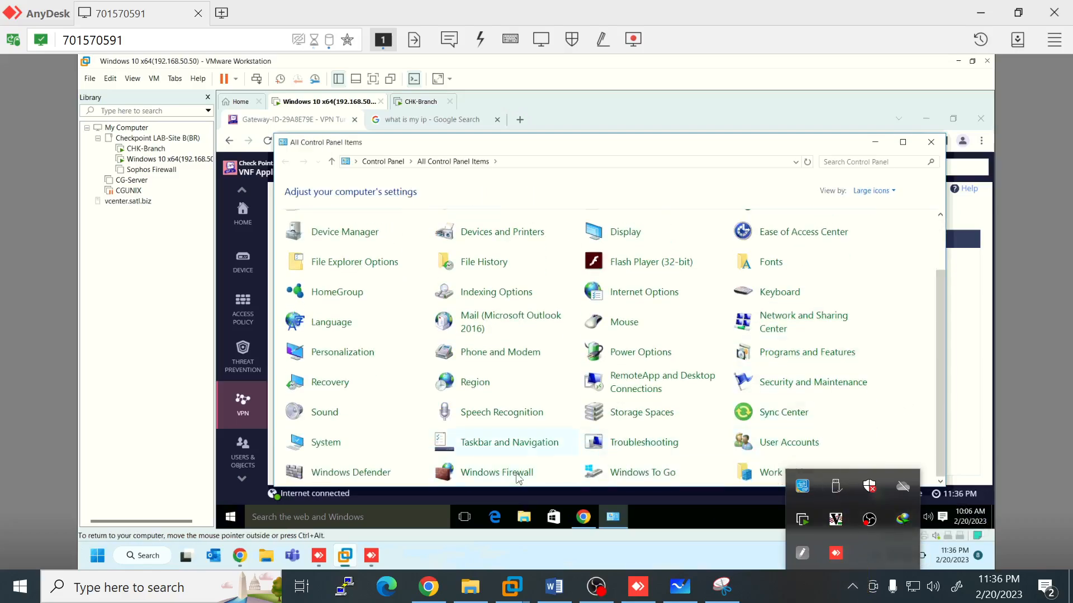
{"action": "left_click", "coordinate": [517, 479]}
{"action": "left_click", "coordinate": [518, 479]}
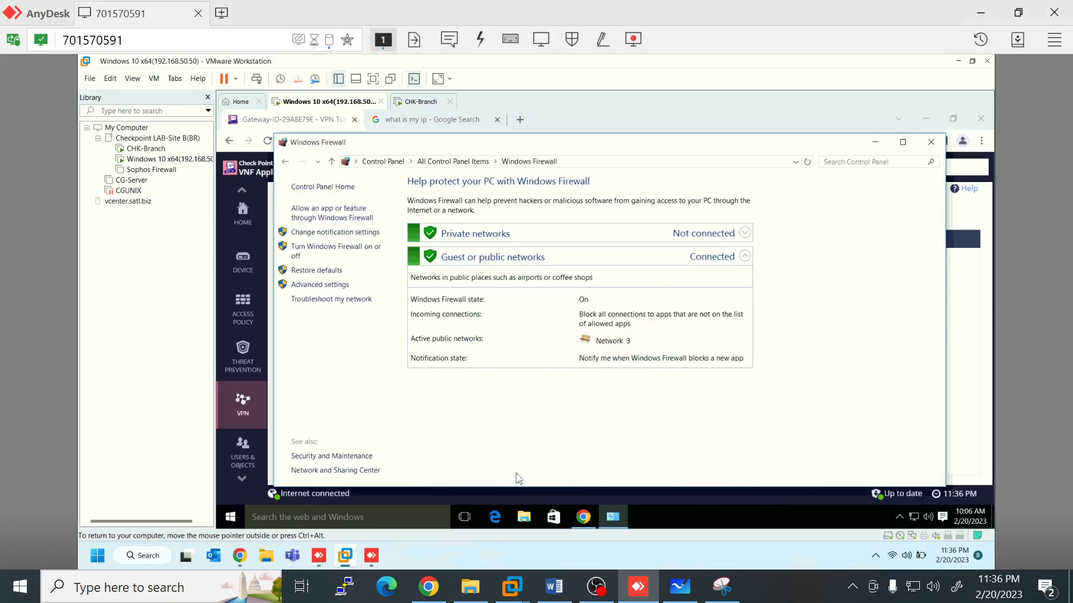
Step: Turn off Windows Firewall for private and public networks and apply the change
{"action": "left_click", "coordinate": [337, 248]}
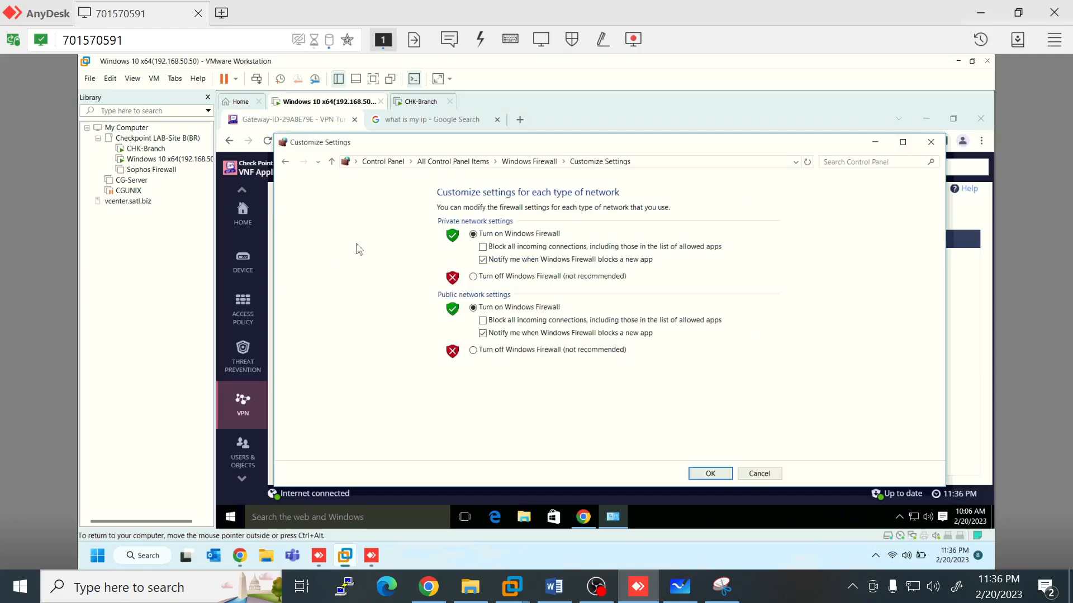
{"action": "left_click", "coordinate": [473, 278]}
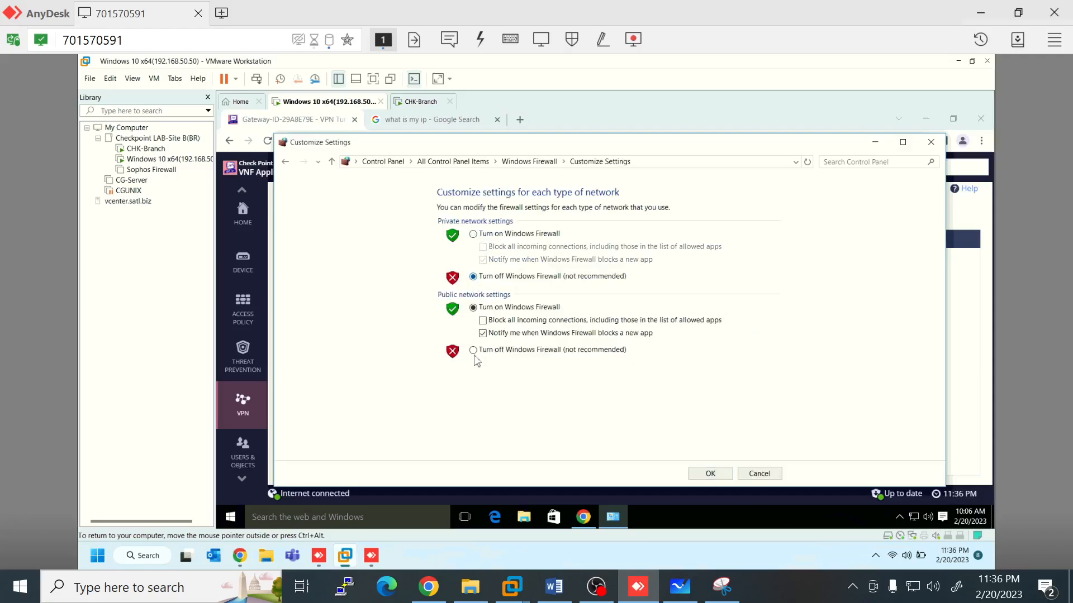
{"action": "left_click", "coordinate": [474, 352]}
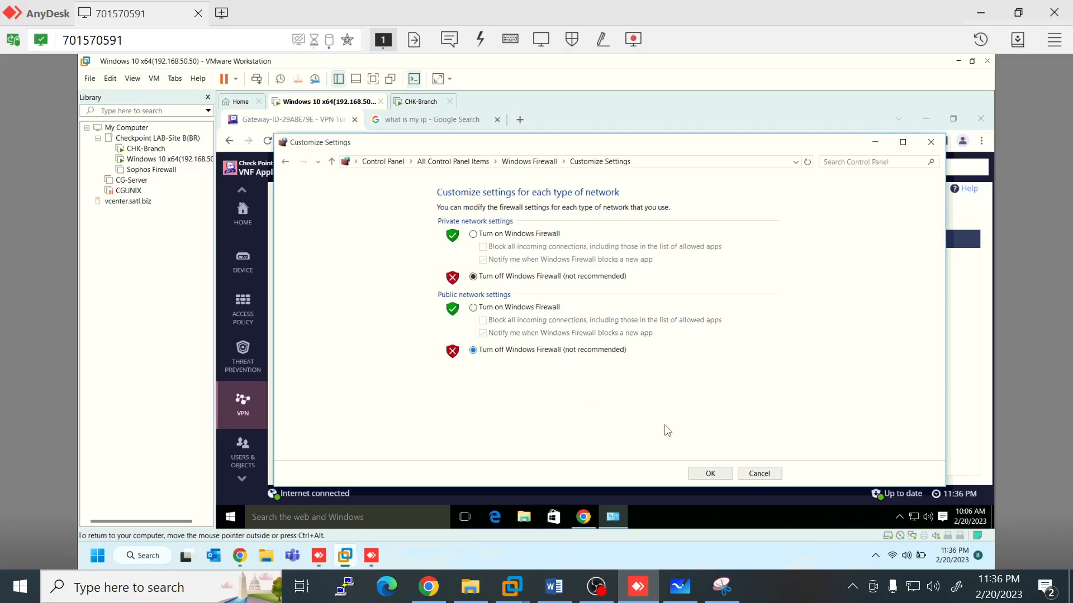
{"action": "left_click", "coordinate": [710, 474]}
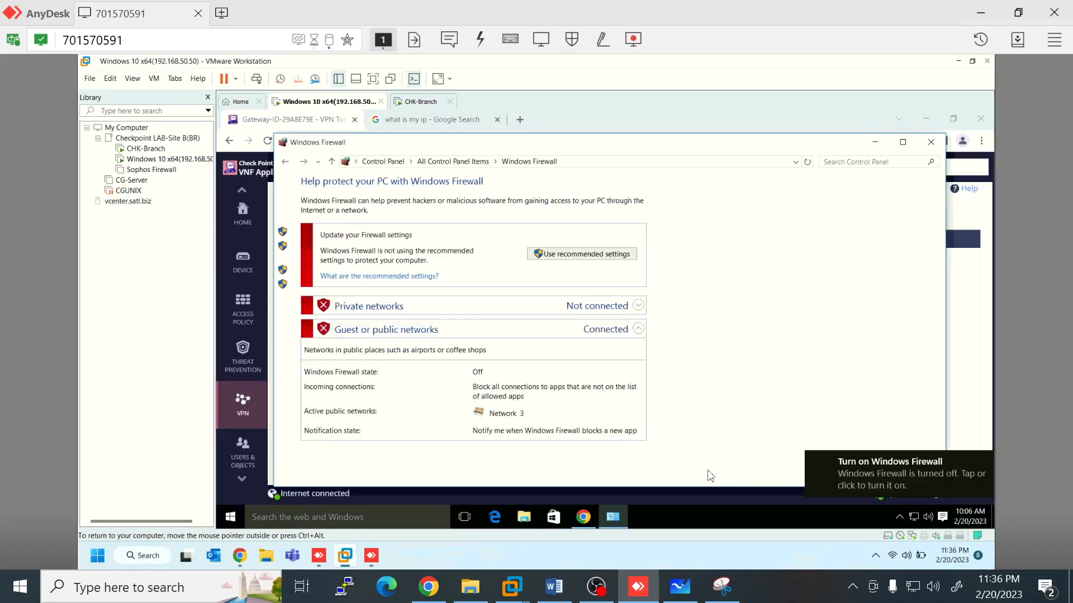
{"action": "mouse_move", "coordinate": [512, 587]}
{"action": "left_click", "coordinate": [519, 492]}
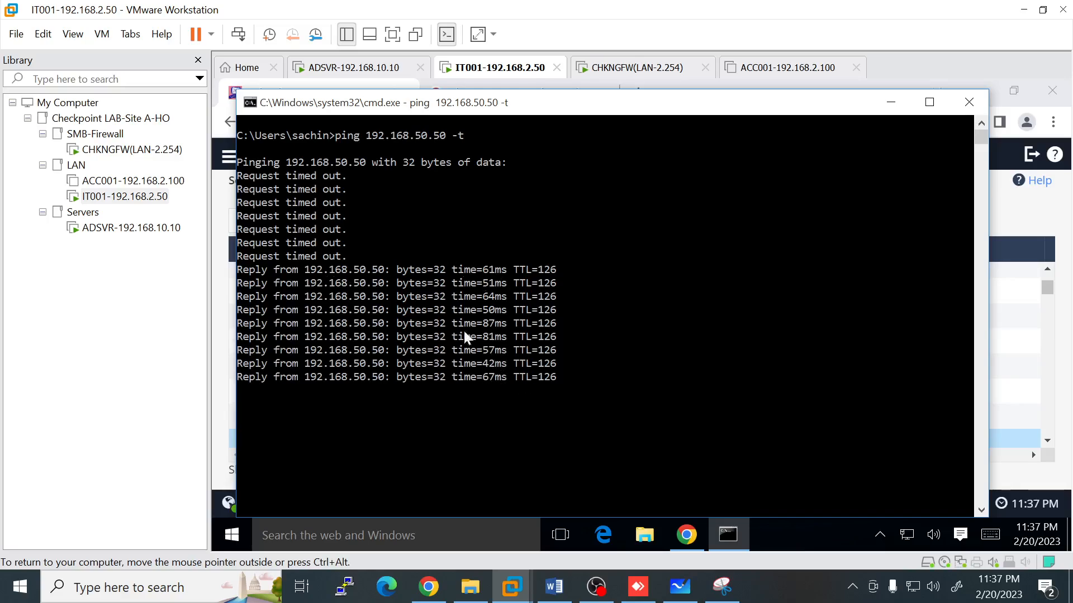
Step: Confirm head office pings to 192.168.50.50 reply, then close the branch Windows Firewall window
{"action": "mouse_move", "coordinate": [520, 587]}
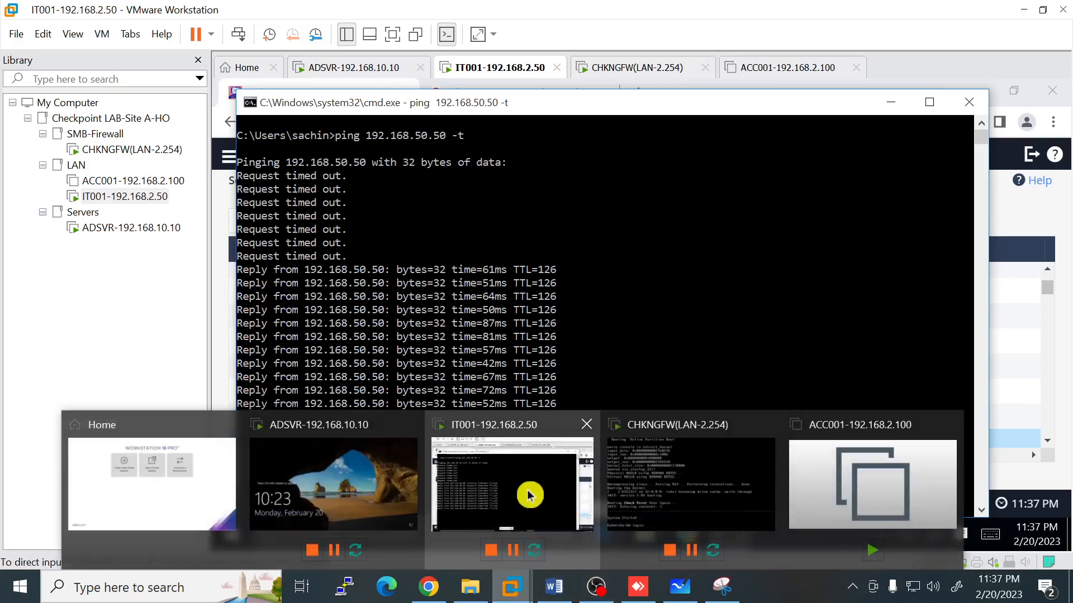
{"action": "left_click", "coordinate": [641, 587]}
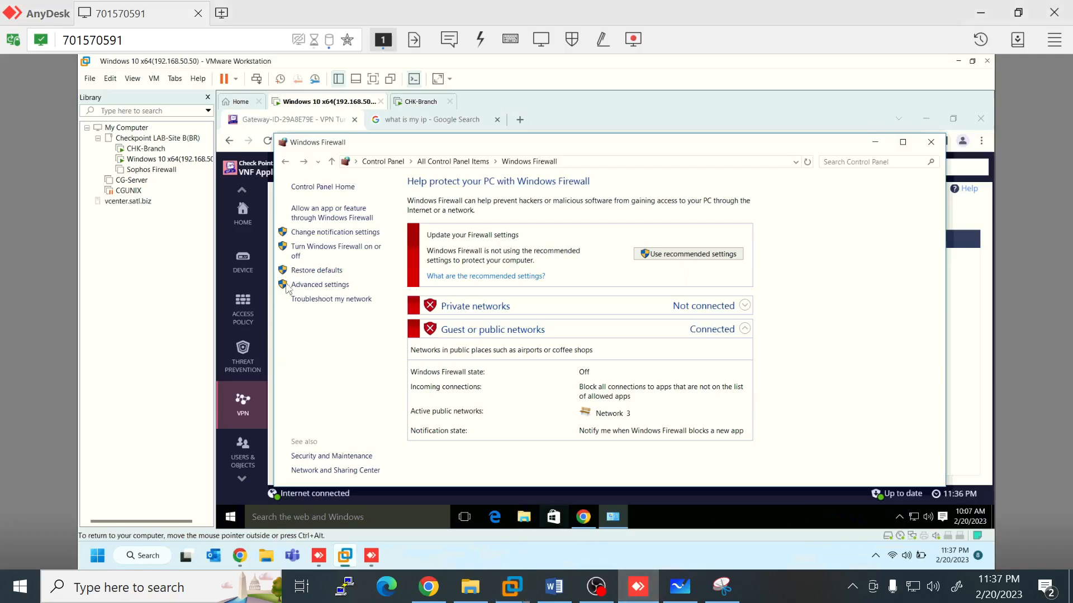
{"action": "left_click", "coordinate": [931, 143]}
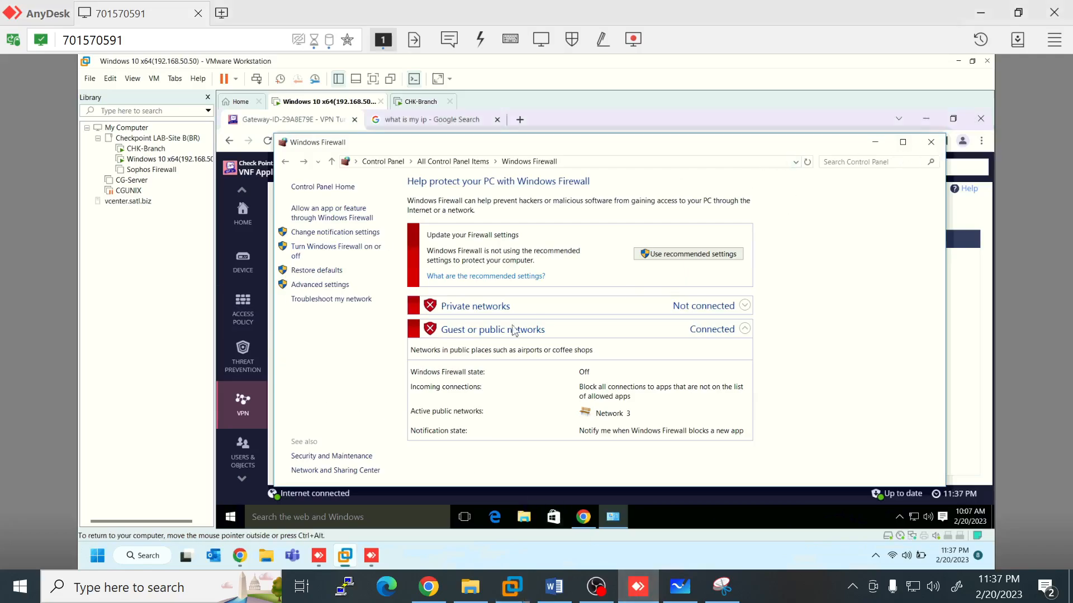
Step: Review the branch Security Logs' VPN Decrypt ICMP entries from 192.168.2.50 to 192.168.50.50
{"action": "mouse_move", "coordinate": [240, 469]}
{"action": "scroll", "coordinate": [239, 473], "scroll_direction": "down", "scroll_amount": 1}
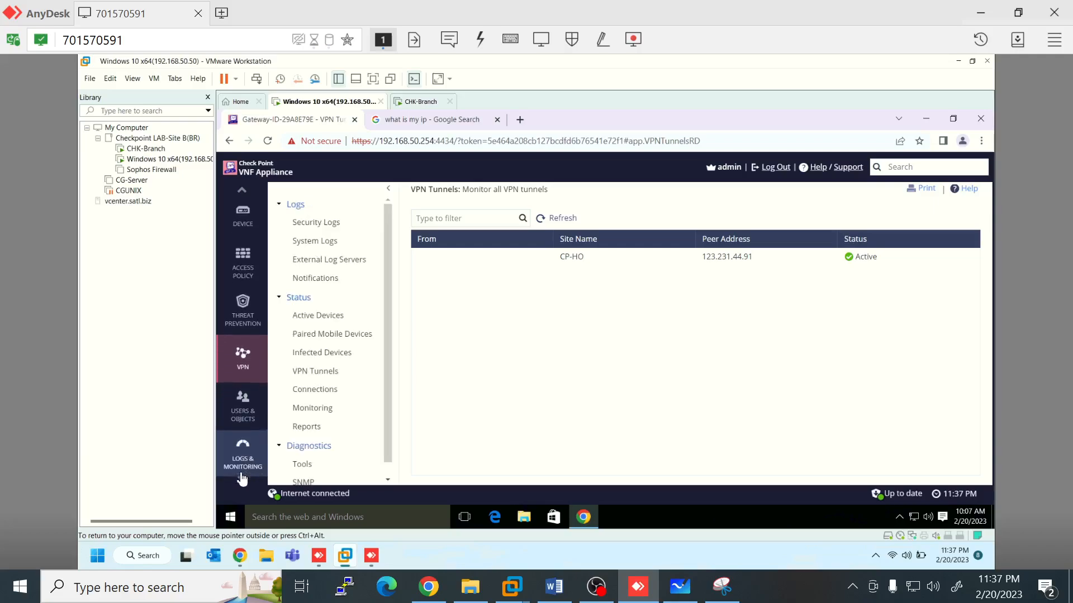
{"action": "left_click", "coordinate": [244, 466]}
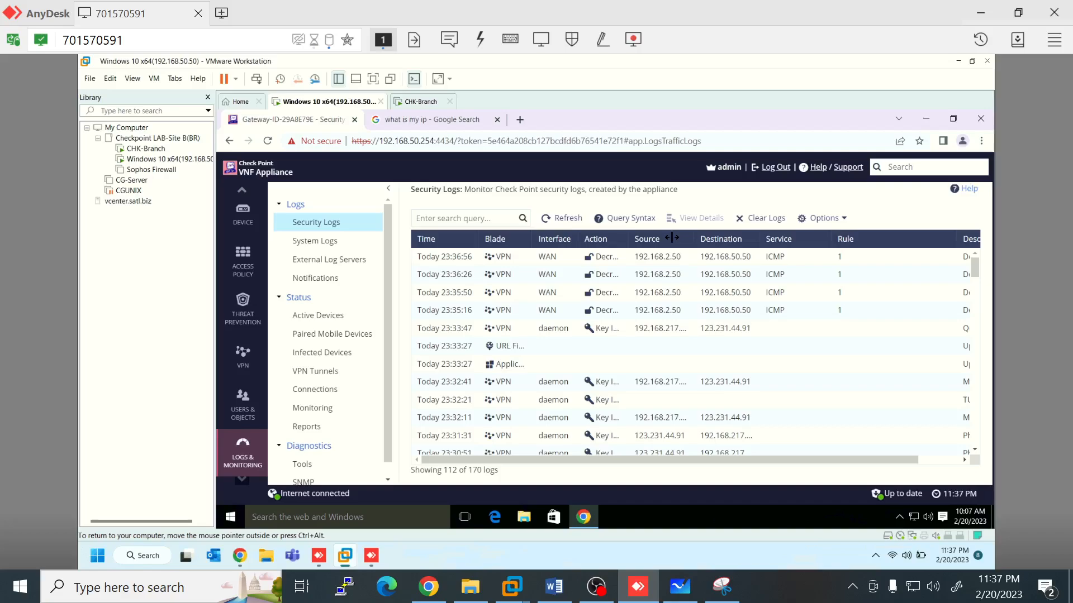
{"action": "left_click_drag", "start_coordinate": [672, 238], "coordinate": [670, 240]}
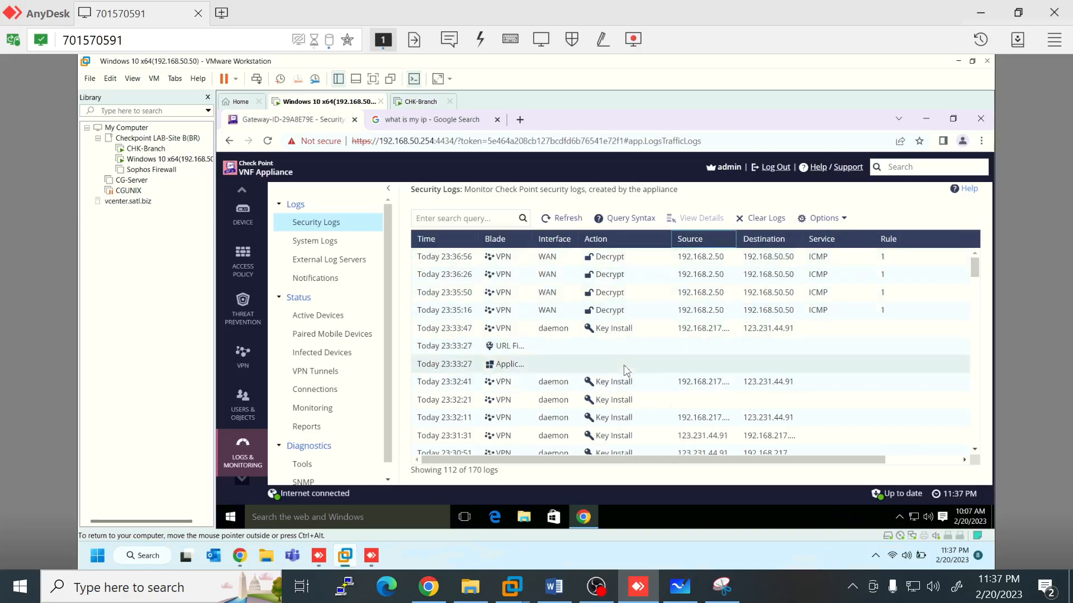
{"action": "scroll", "coordinate": [627, 370], "scroll_direction": "down", "scroll_amount": 1}
{"action": "scroll", "coordinate": [627, 371], "scroll_direction": "down", "scroll_amount": 1}
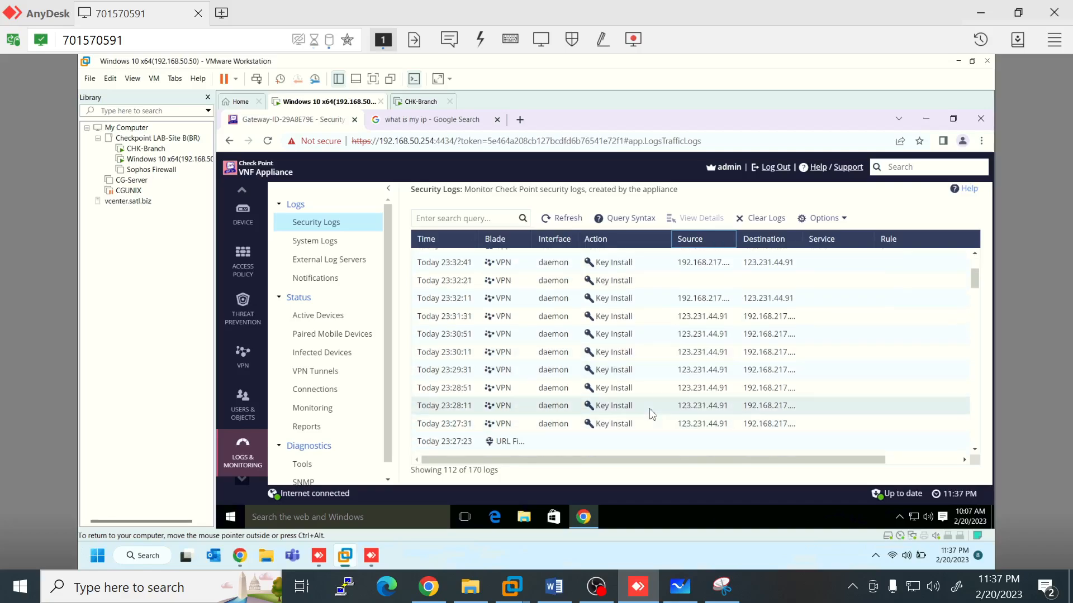
{"action": "scroll", "coordinate": [650, 414], "scroll_direction": "up", "scroll_amount": 2}
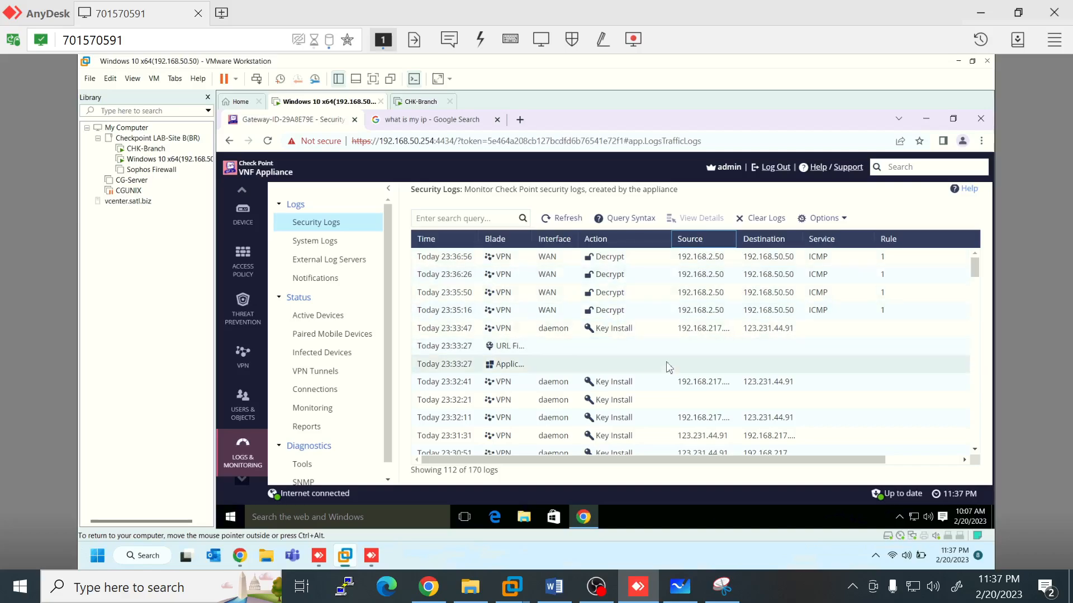
{"action": "left_click", "coordinate": [682, 586]}
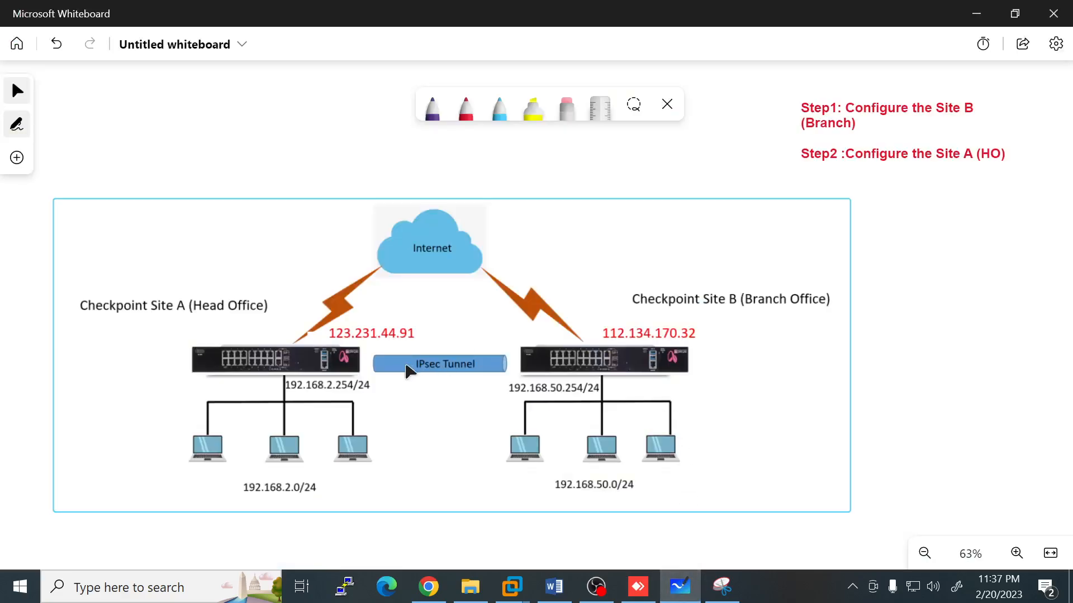